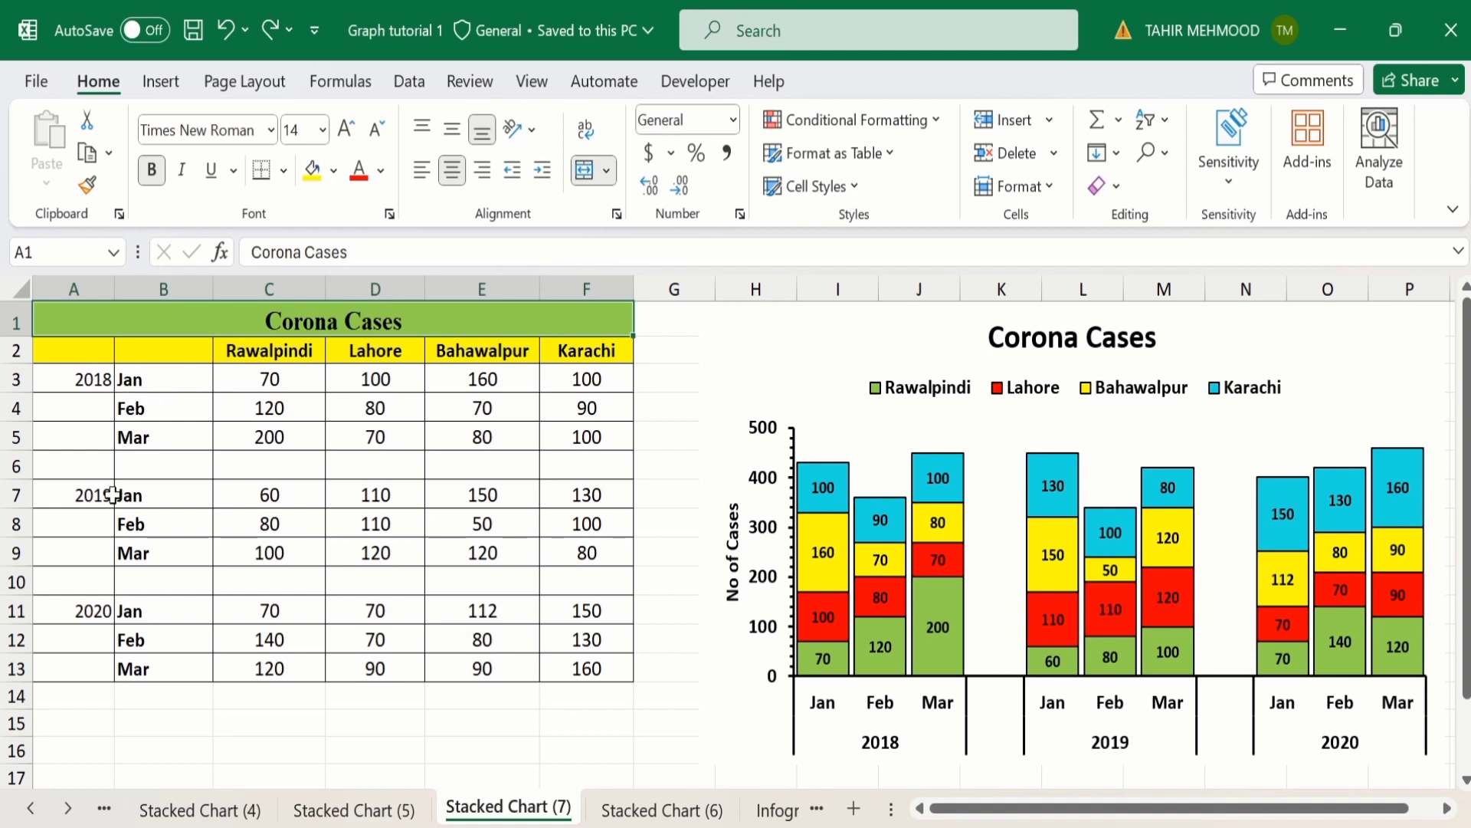
- Review the finished example chart, then go to the Stacked Chart (6) sheet
left_click(789, 337)
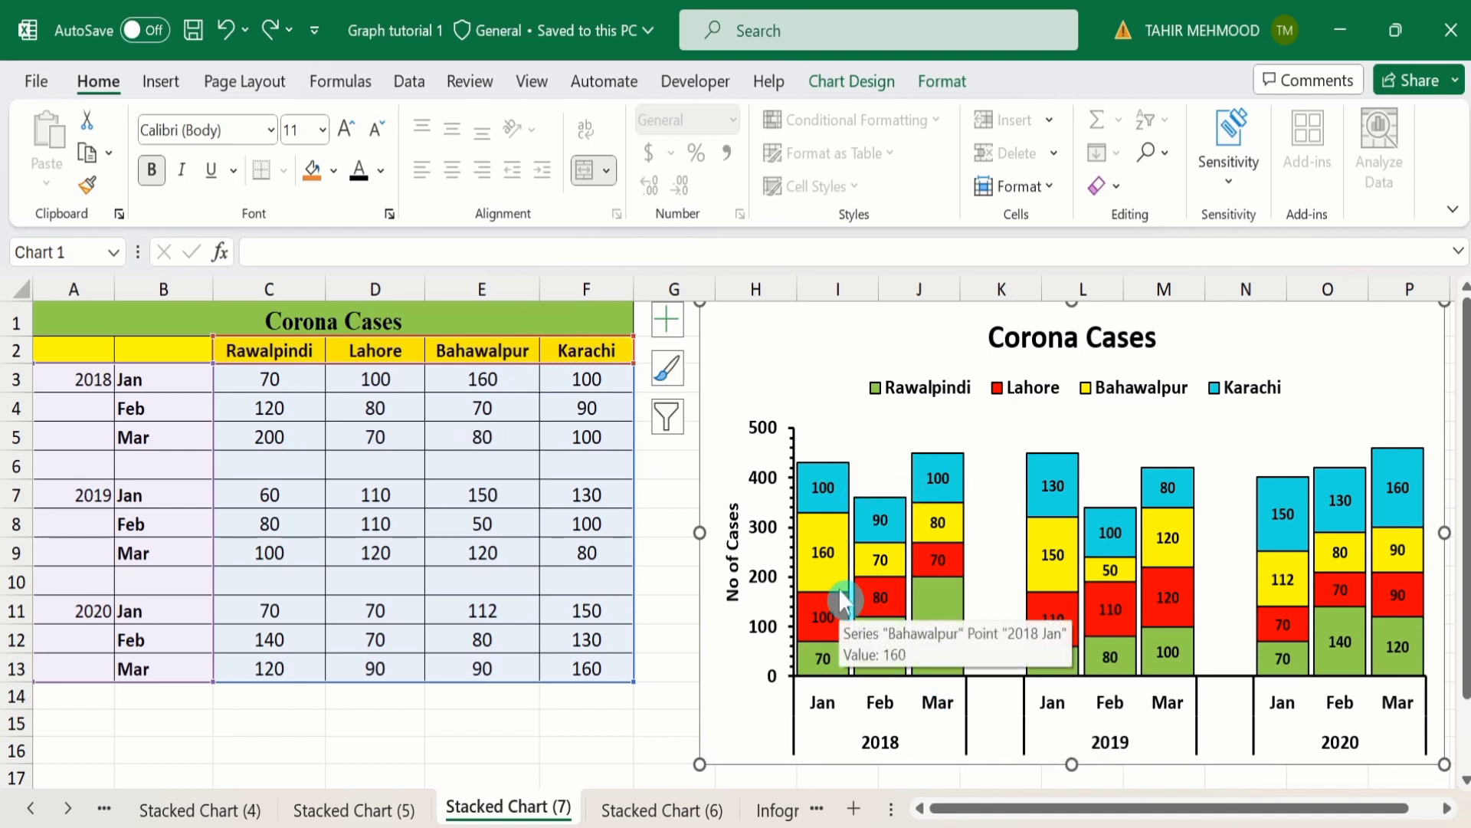
left_click(636, 808)
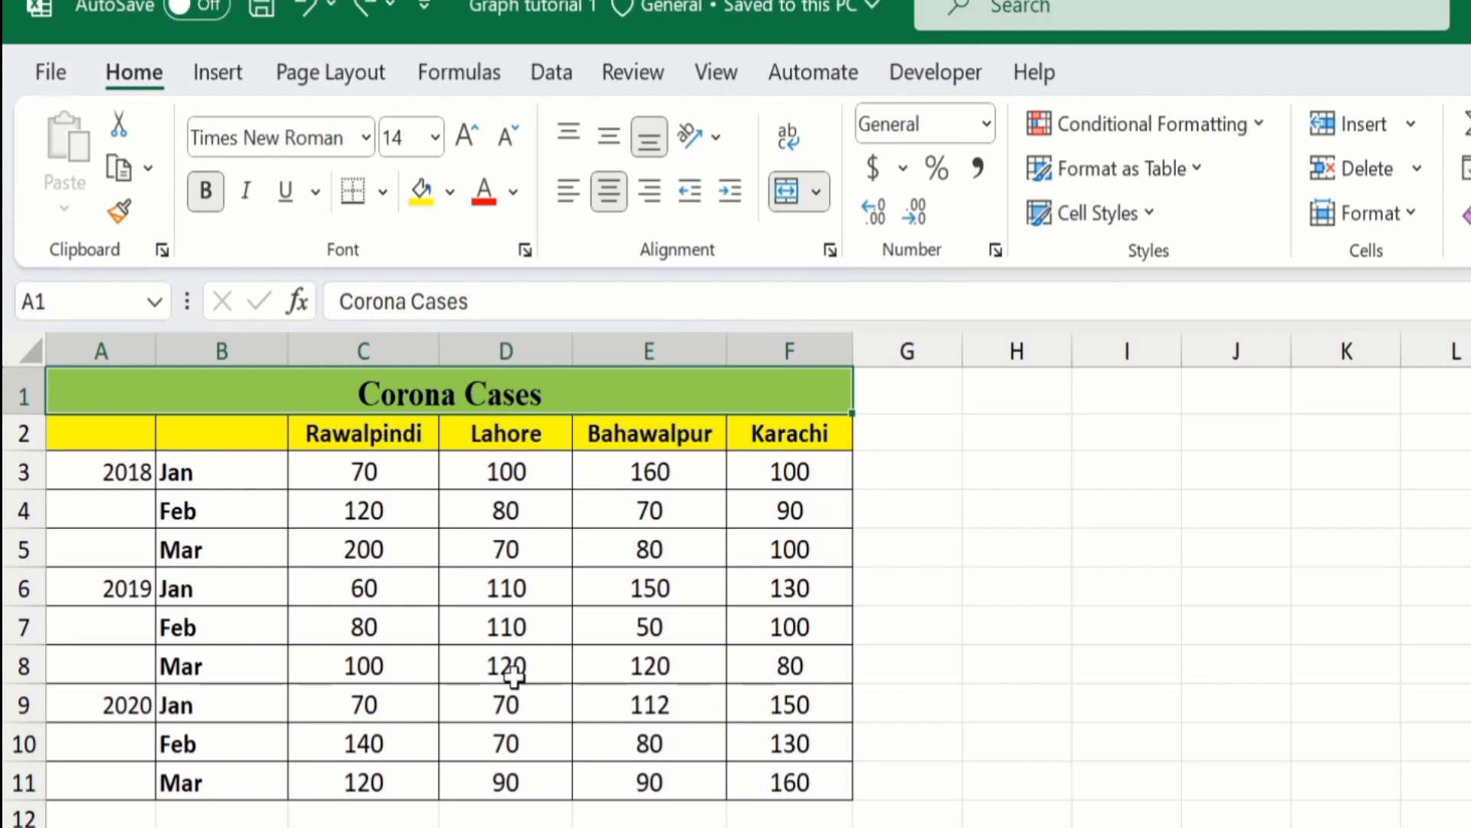
- Insert a 2-D stacked column chart from the Corona Cases data in A2:F11
left_click(797, 782)
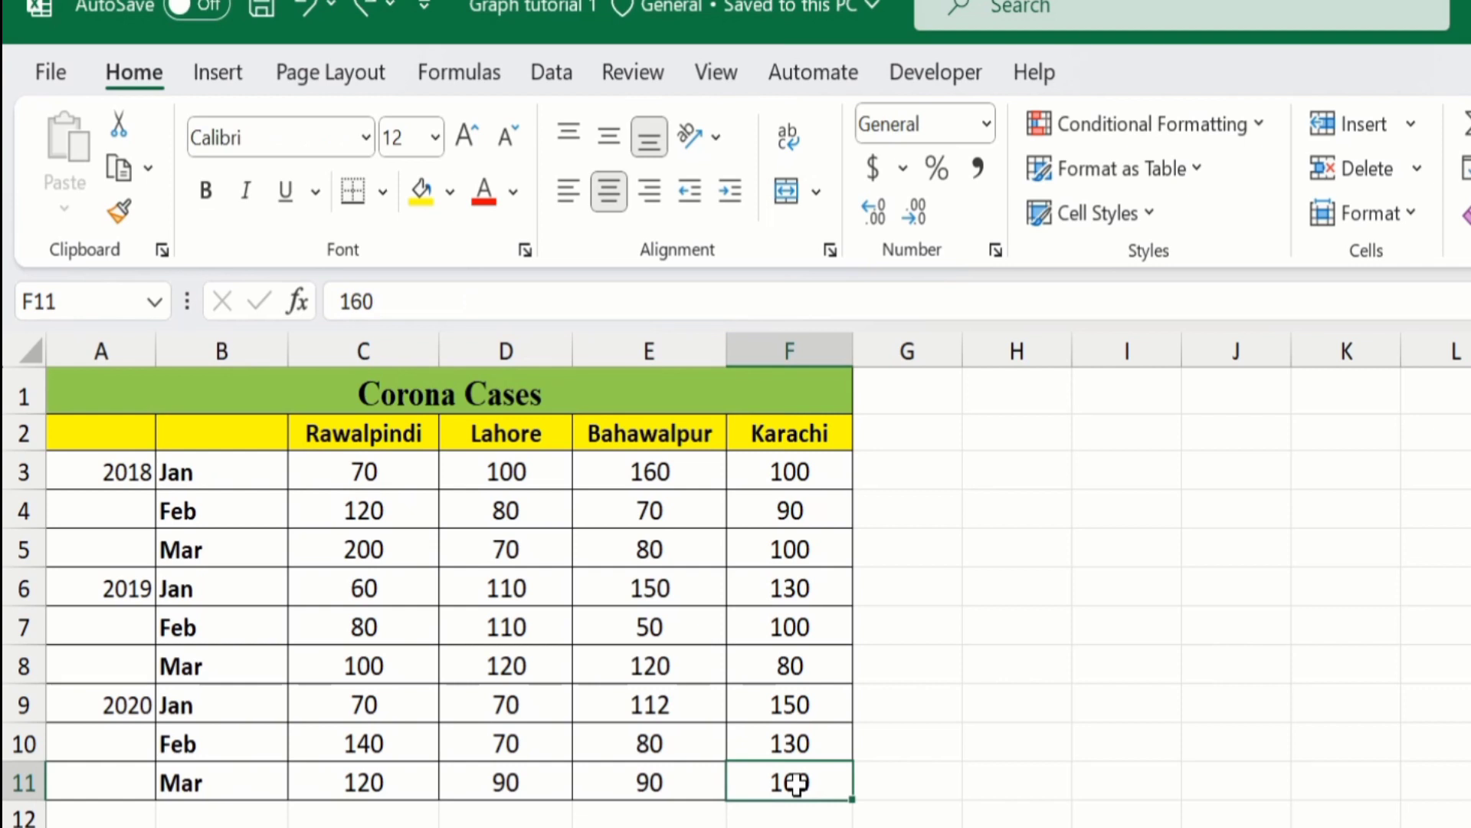
left_click_drag(797, 782, 151, 448)
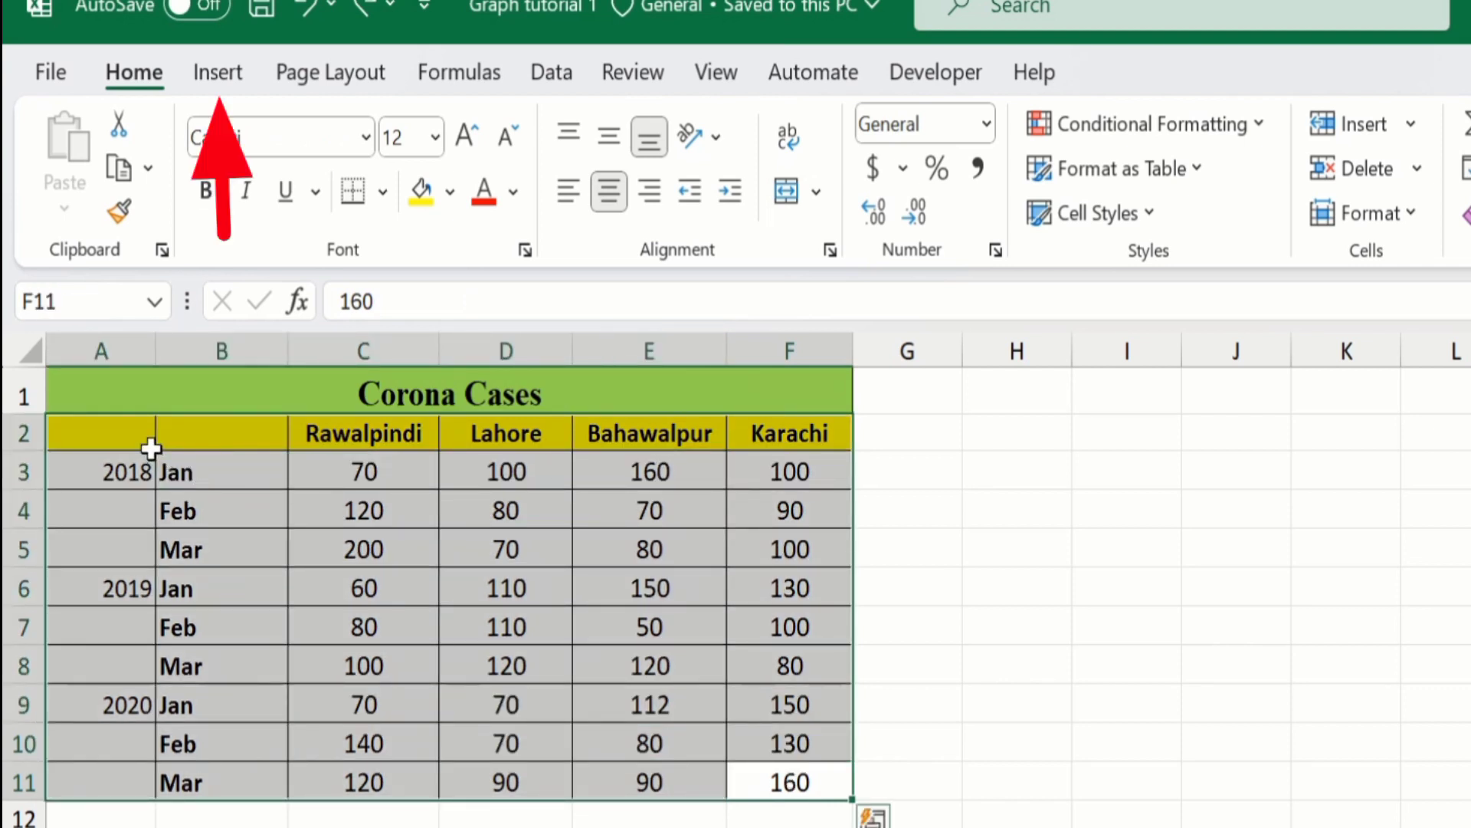
left_click(223, 67)
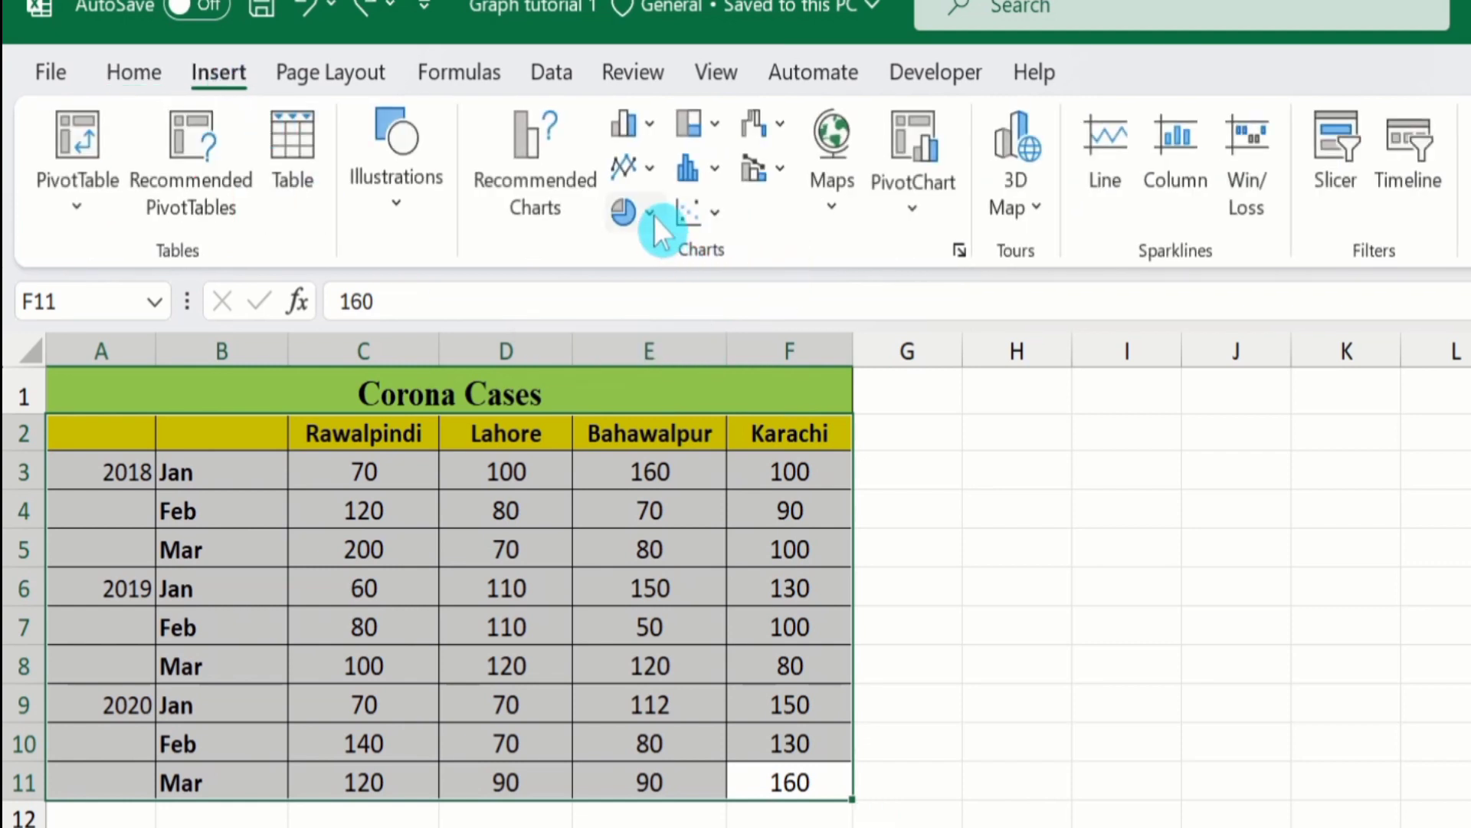
left_click(648, 122)
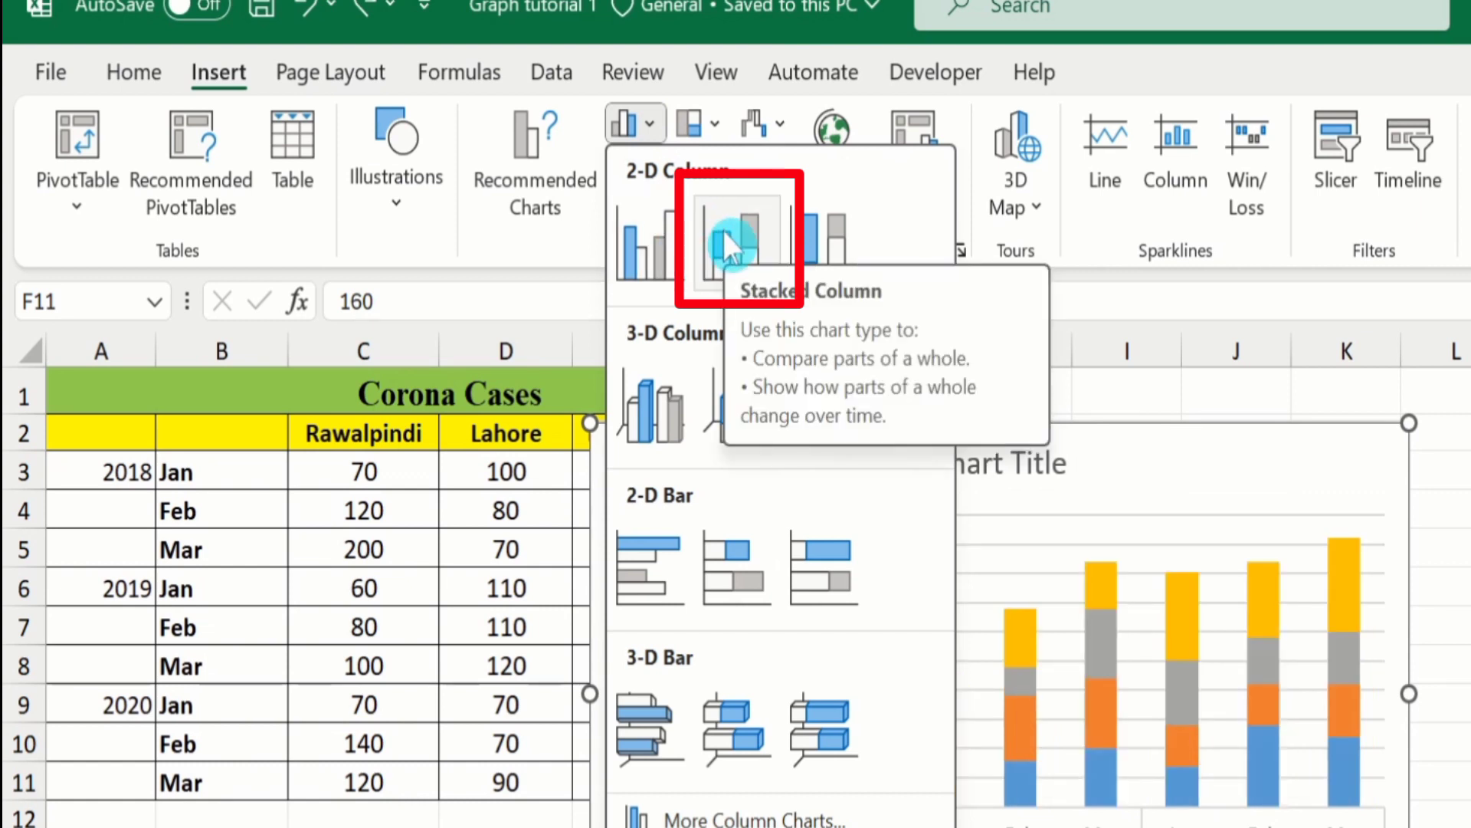
left_click(728, 232)
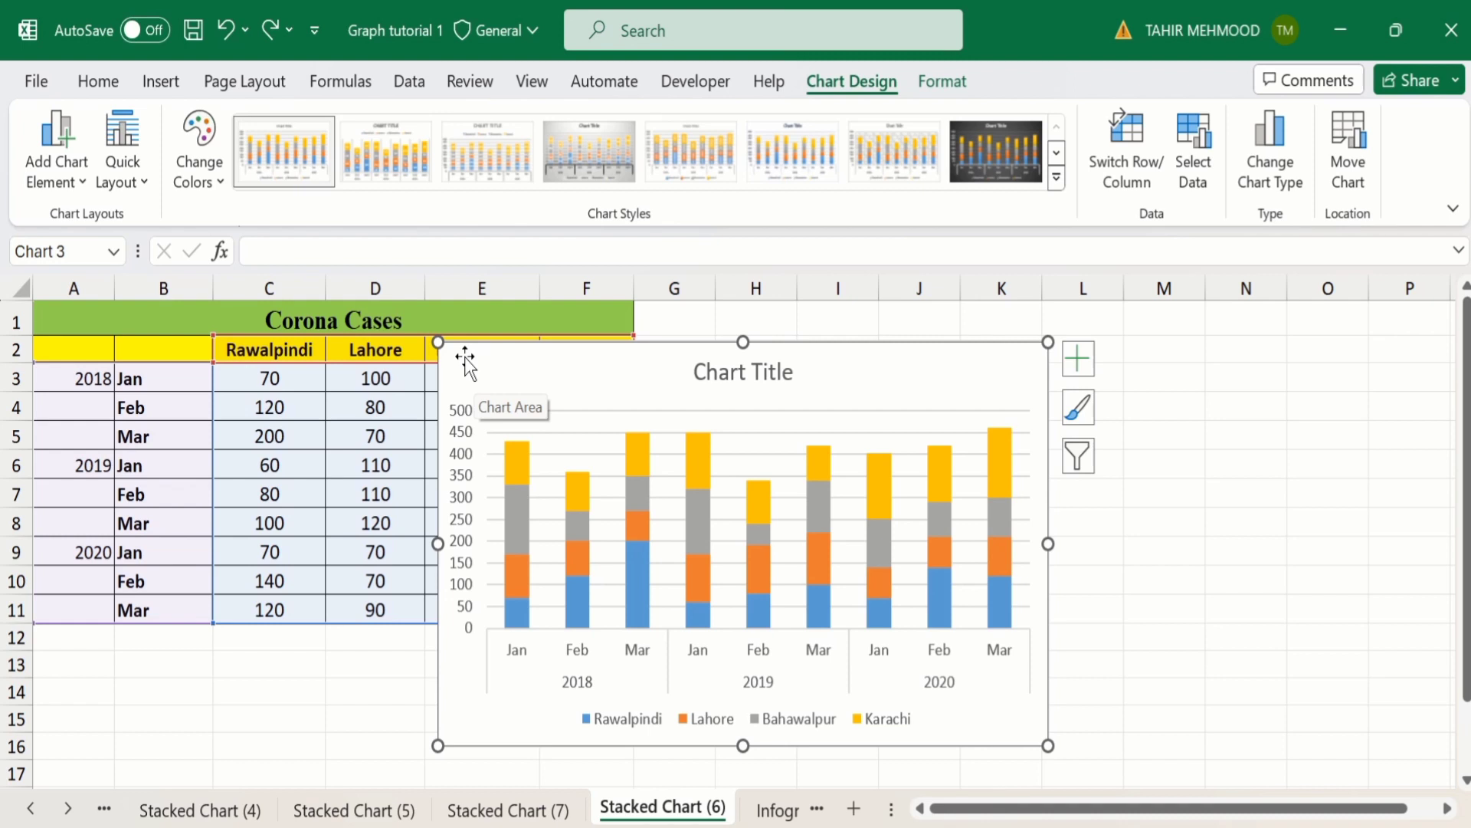
- Move the chart to the right of the table and make it wider and taller
left_click_drag(465, 358, 721, 338)
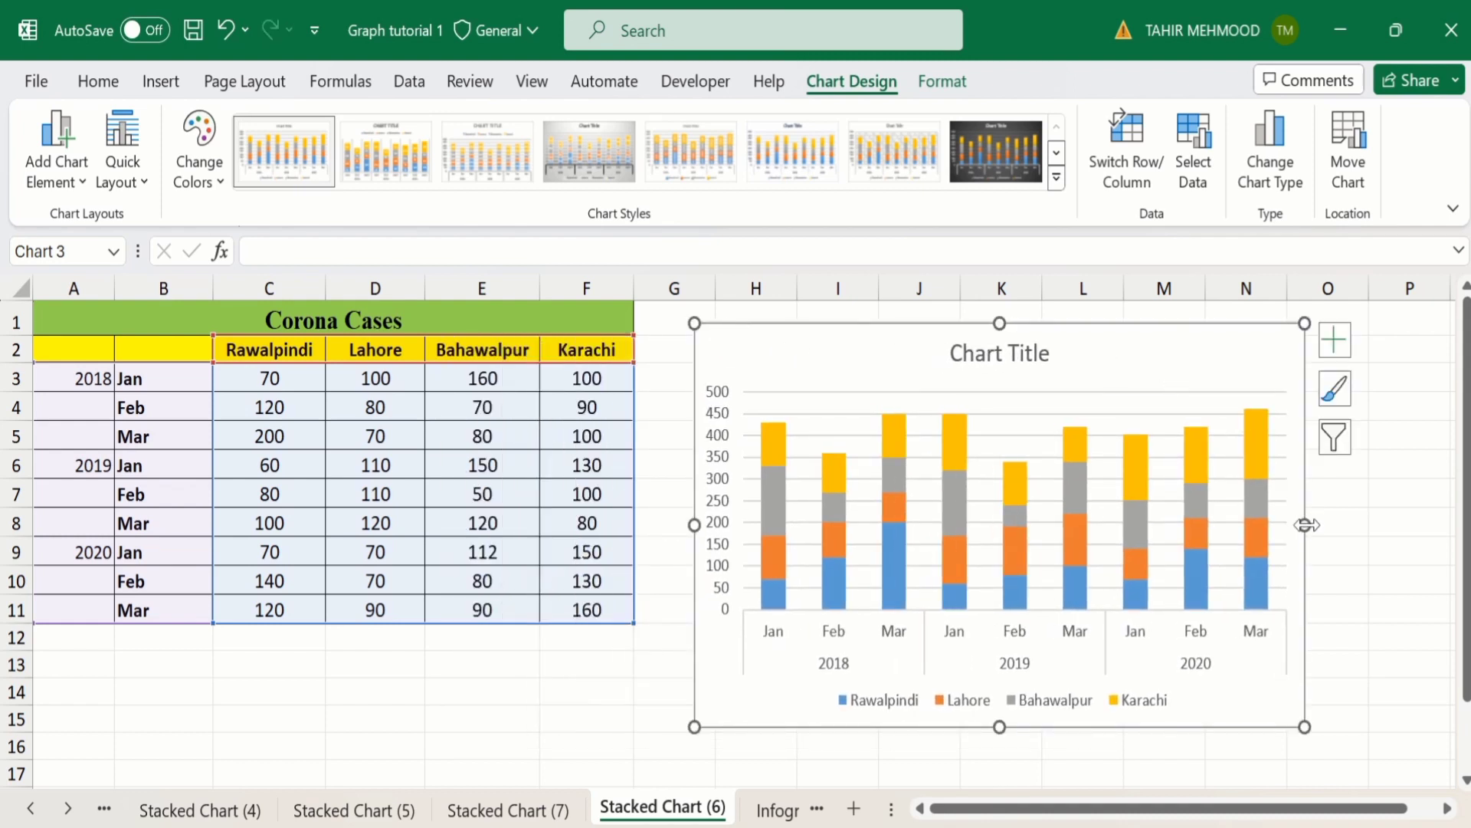
left_click_drag(1311, 522, 1382, 520)
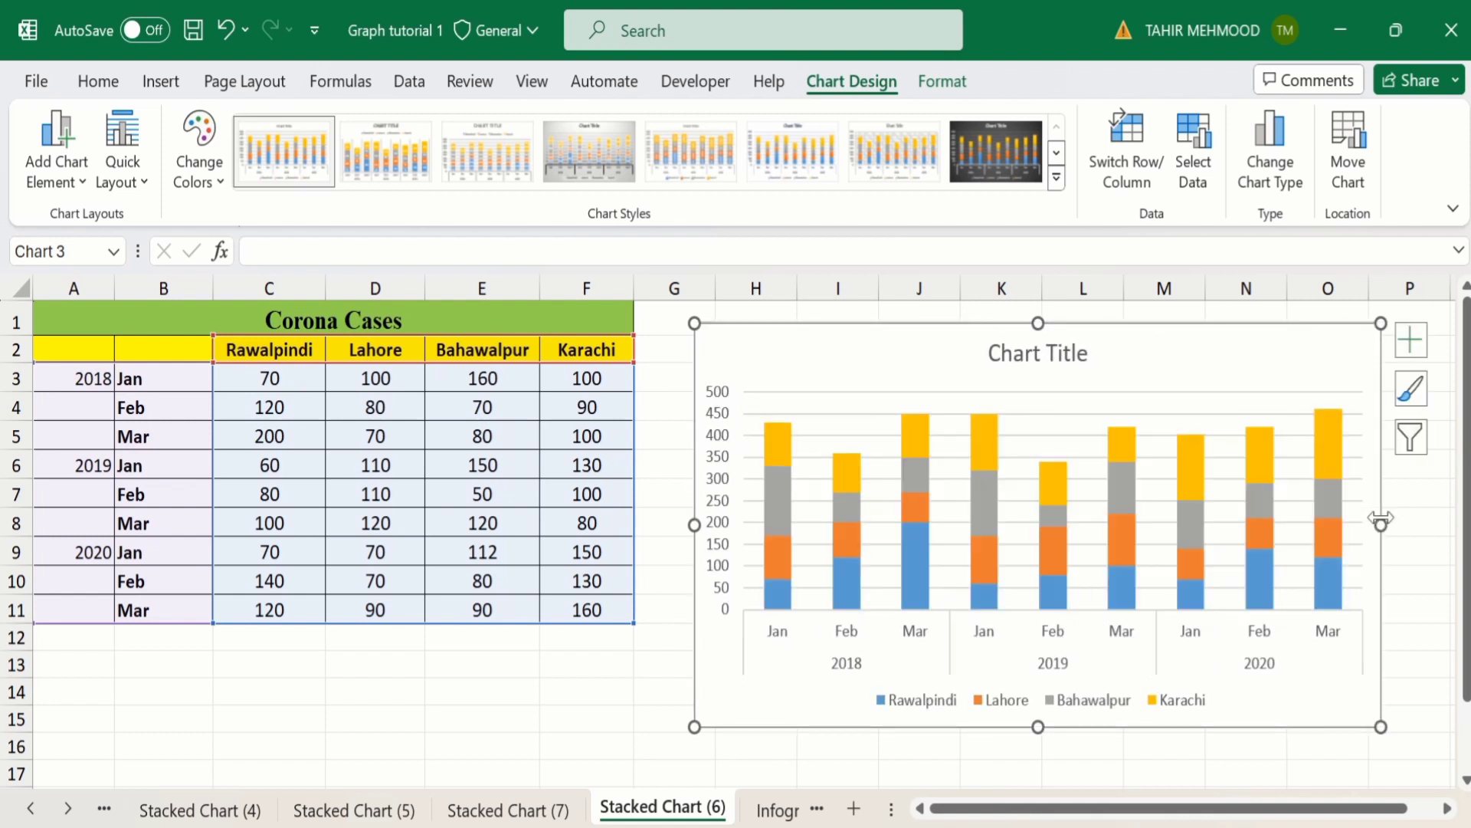
left_click_drag(1038, 728, 1043, 763)
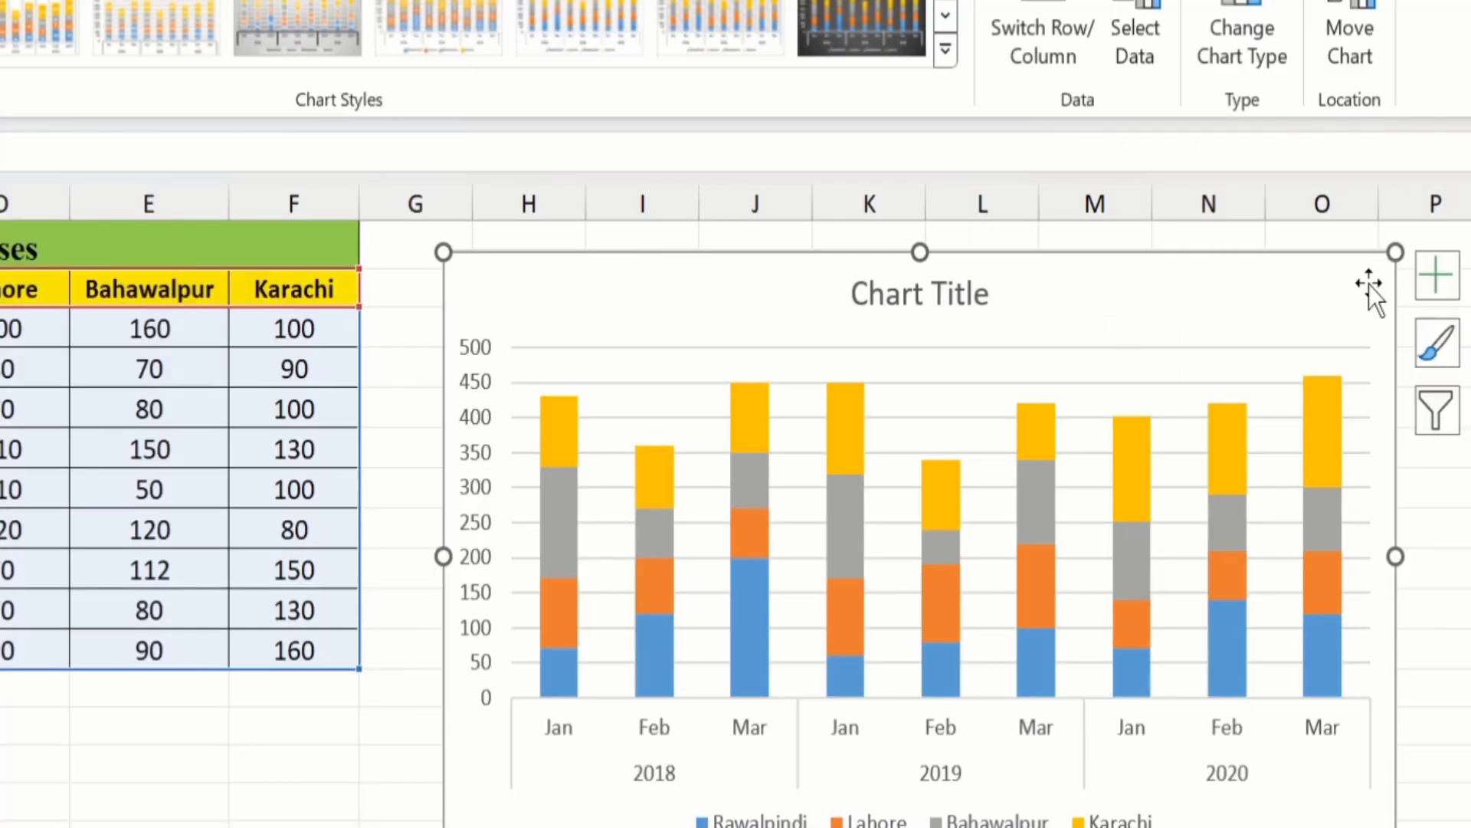
left_click(1437, 272)
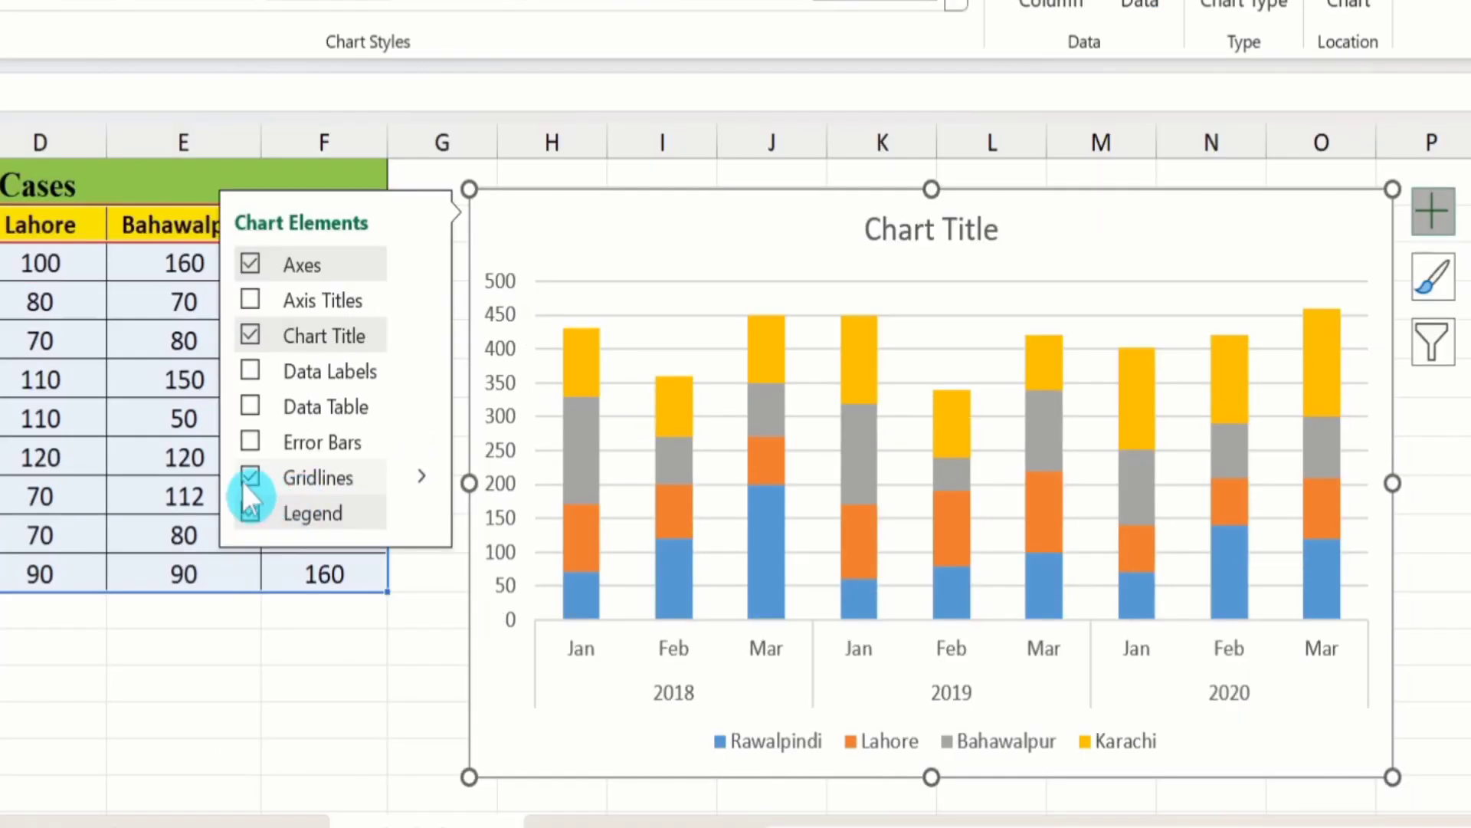
- Remove the gridlines, add data labels, and add a primary vertical axis title
left_click(250, 476)
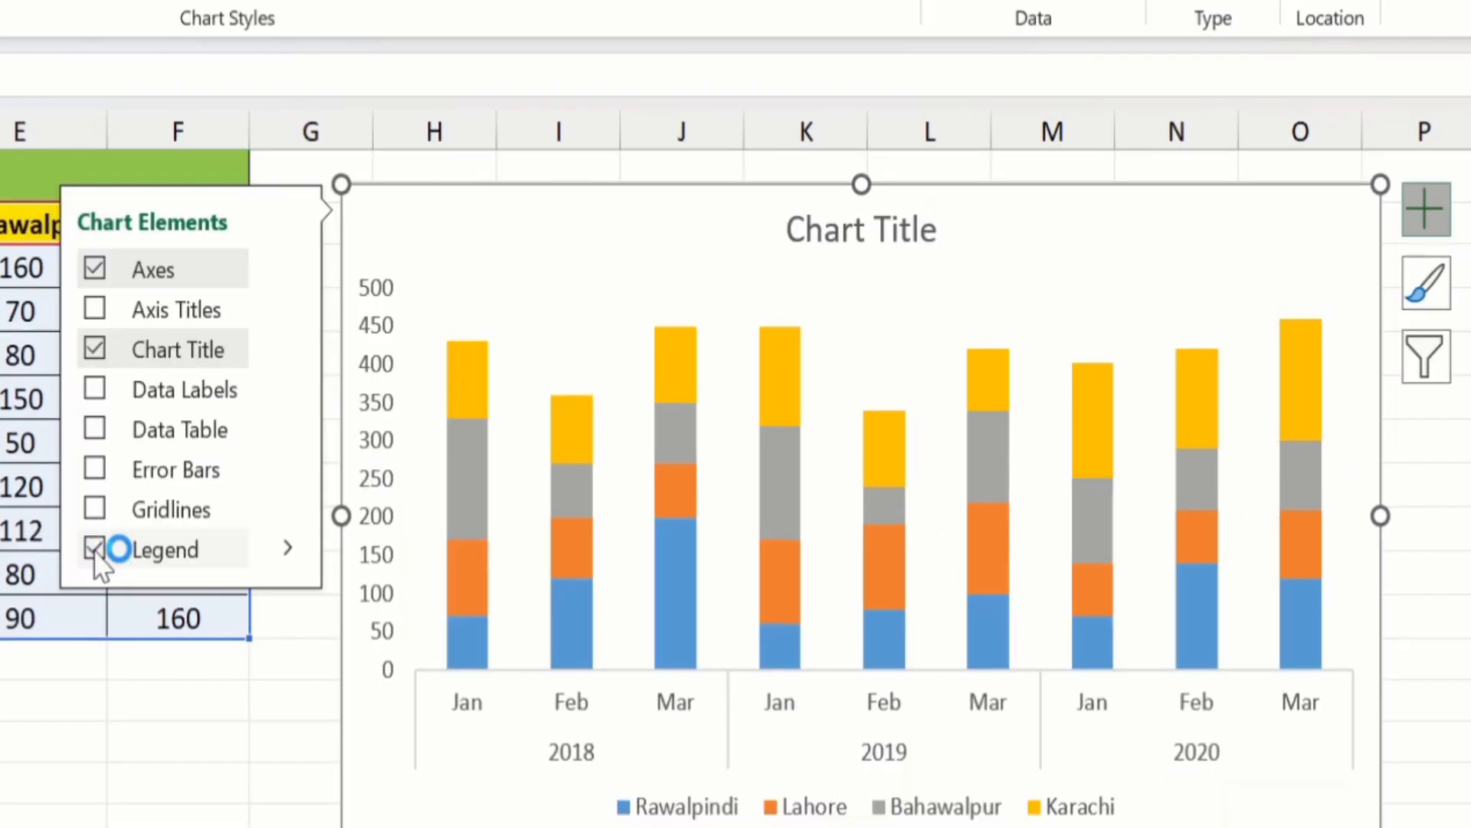
left_click(92, 388)
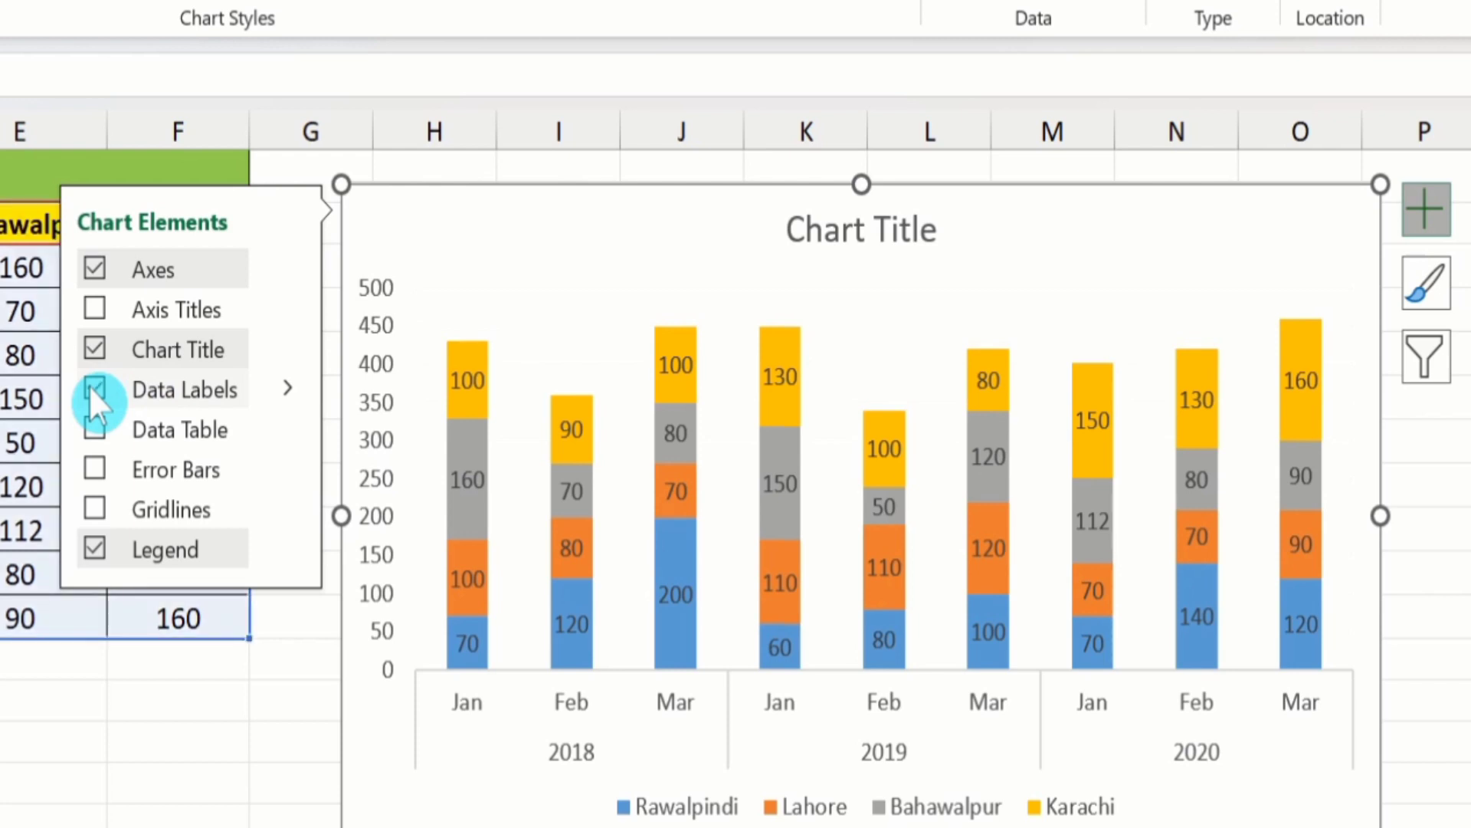
left_click(169, 313)
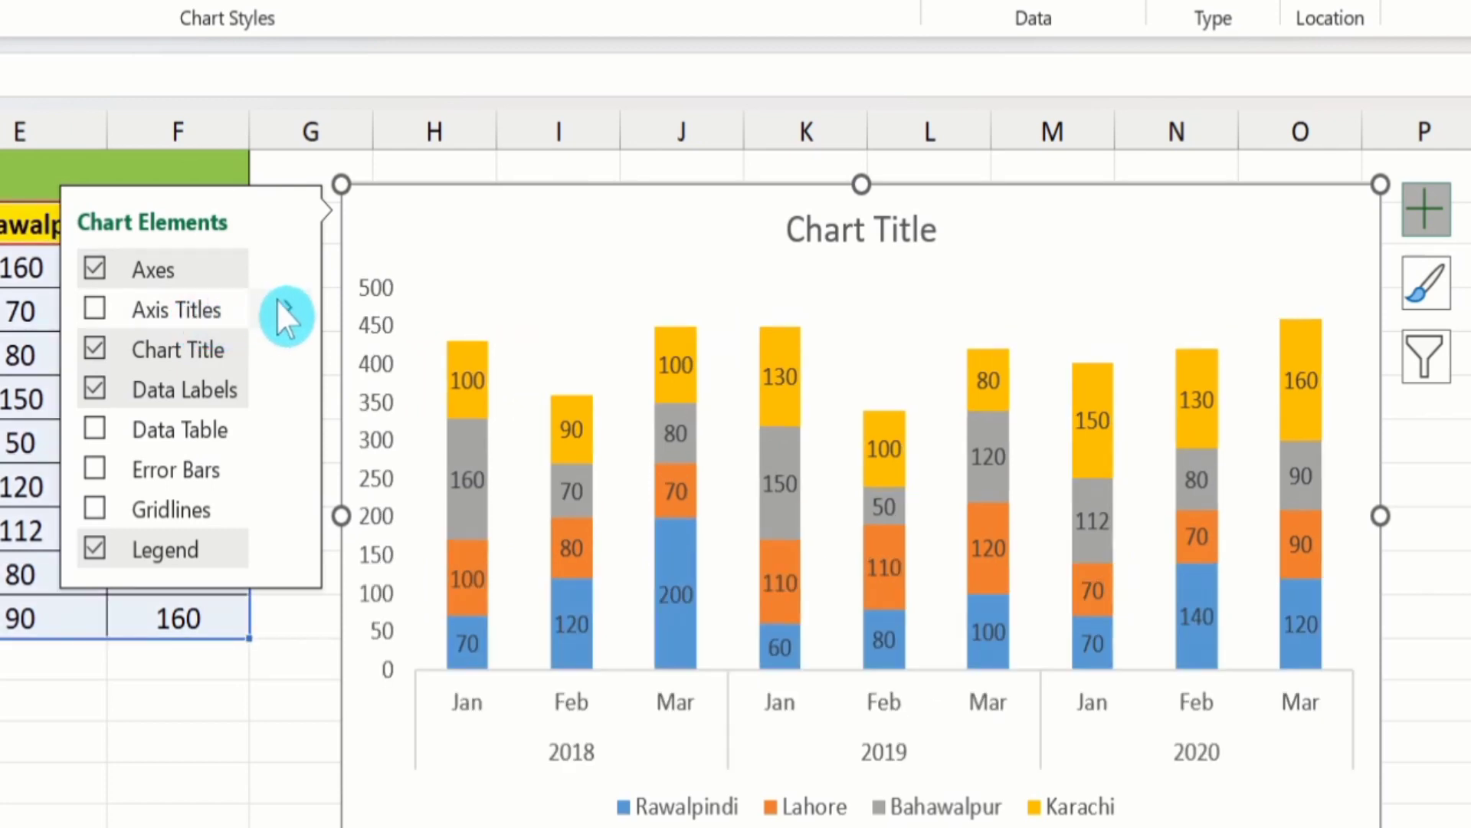
left_click(286, 302)
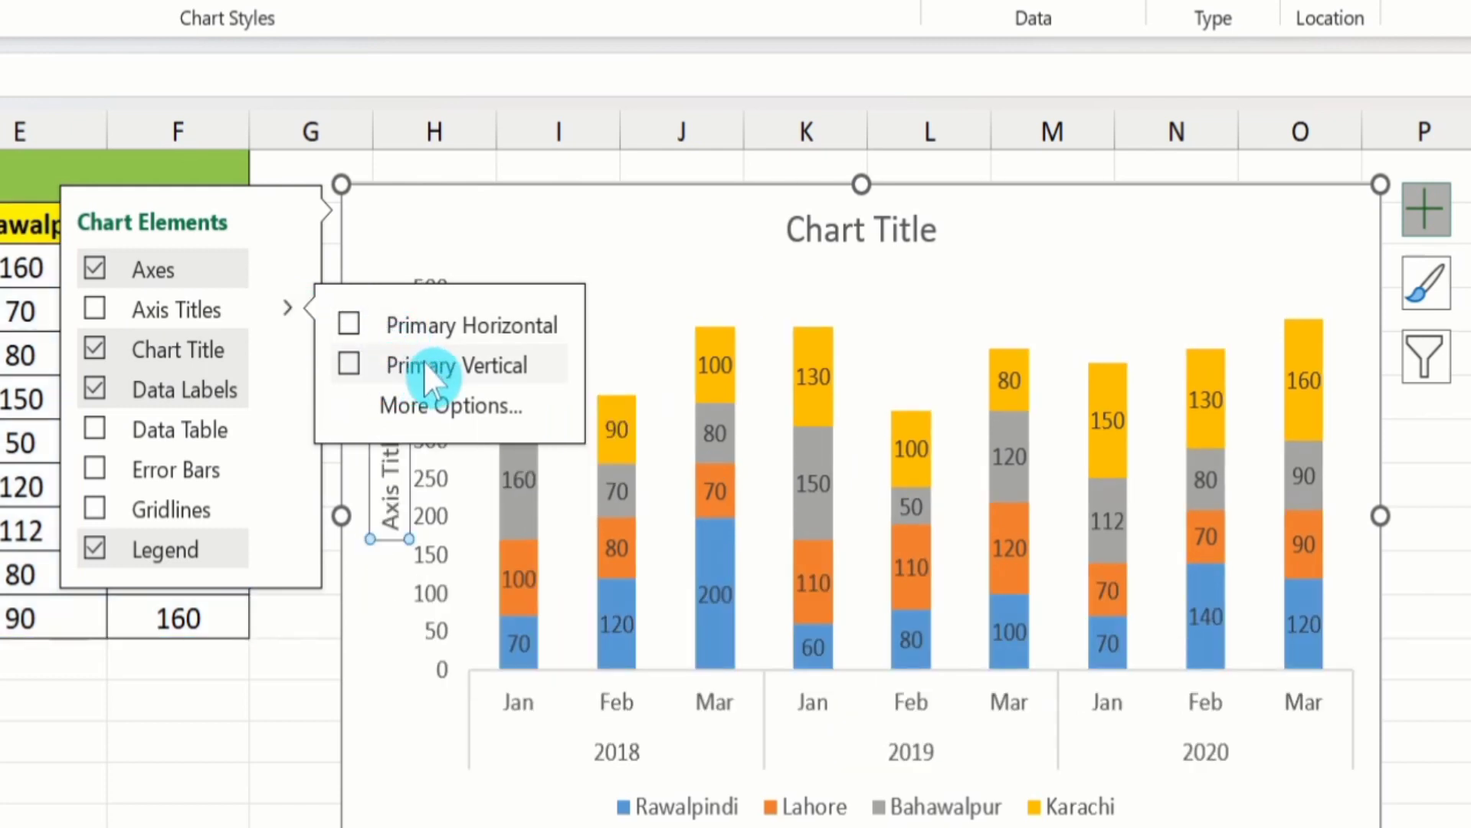
left_click(423, 360)
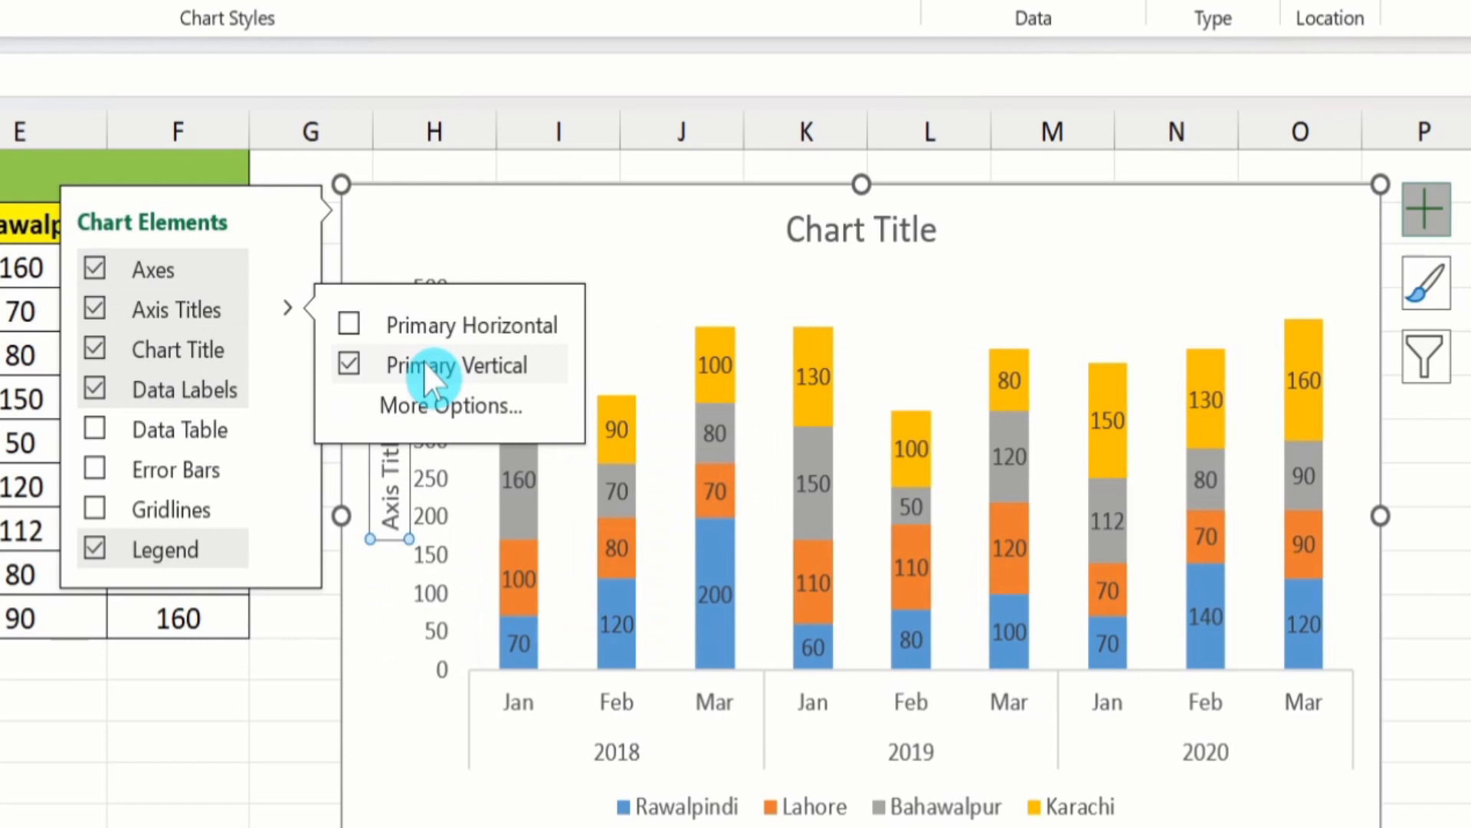
left_click(184, 714)
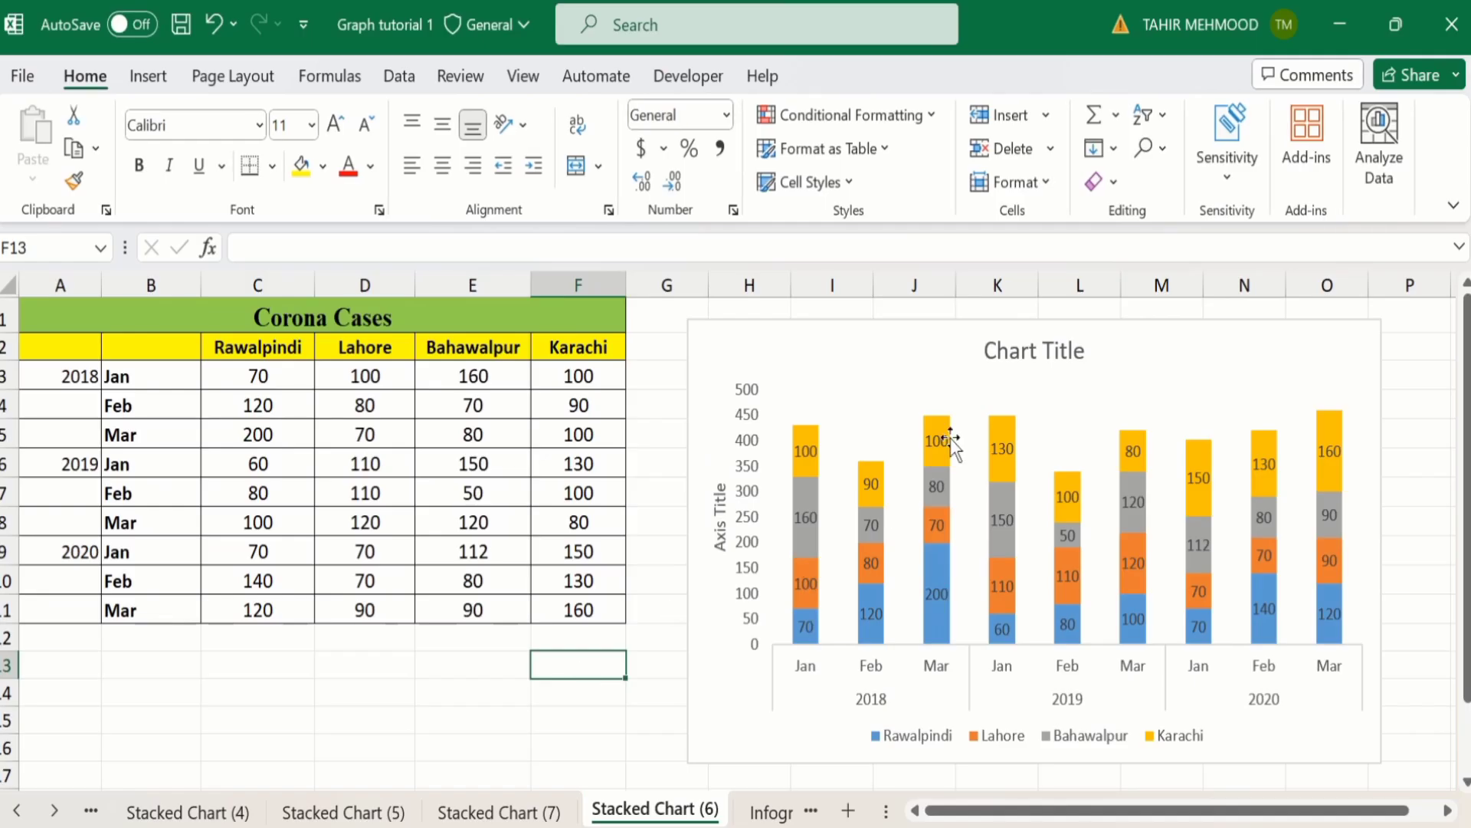
- Change the chart title to 'Corona Cases in Pakistan'
left_click(1023, 351)
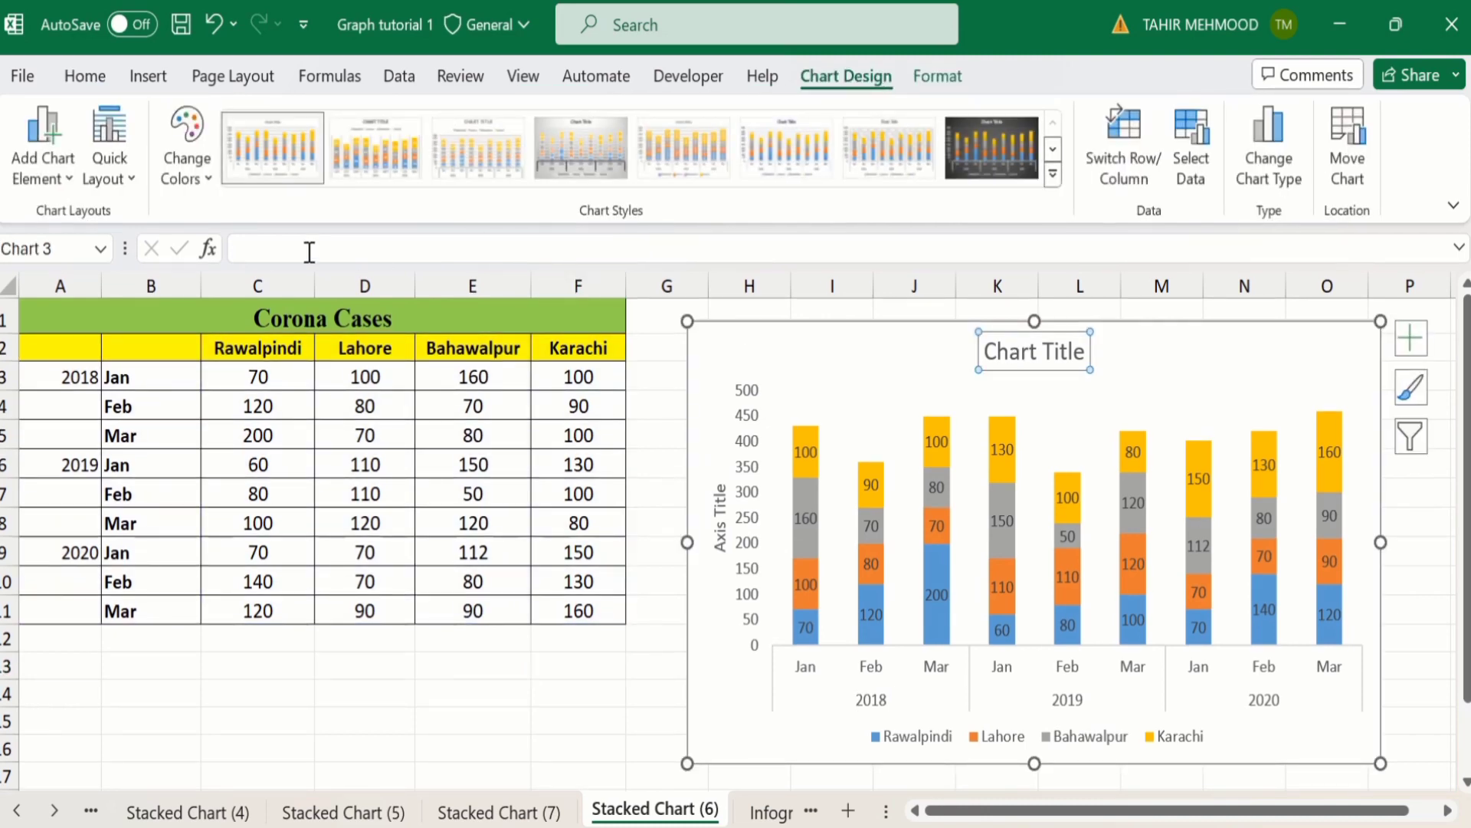
left_click(276, 246)
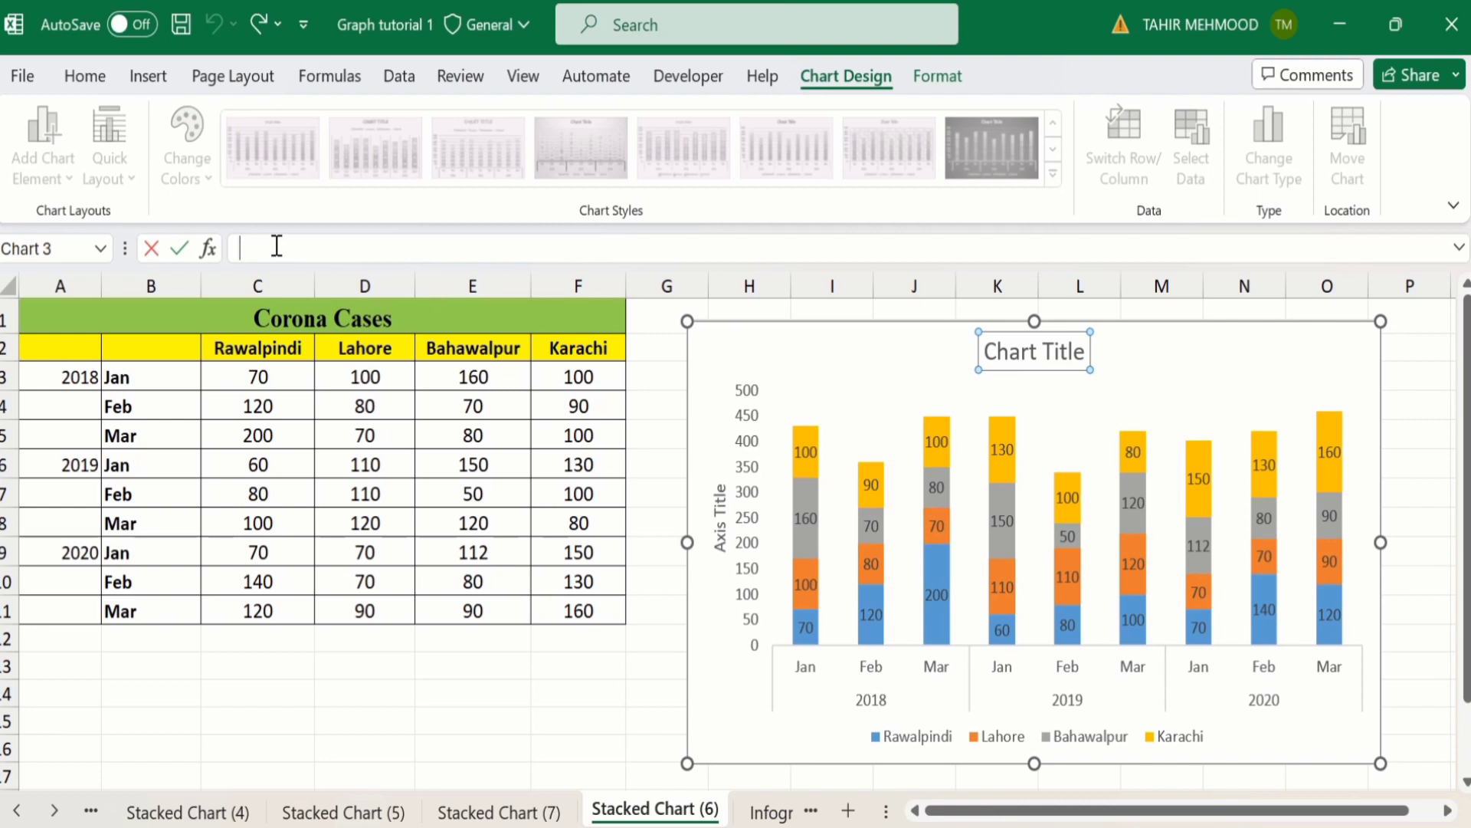
type("Corona Cases in")
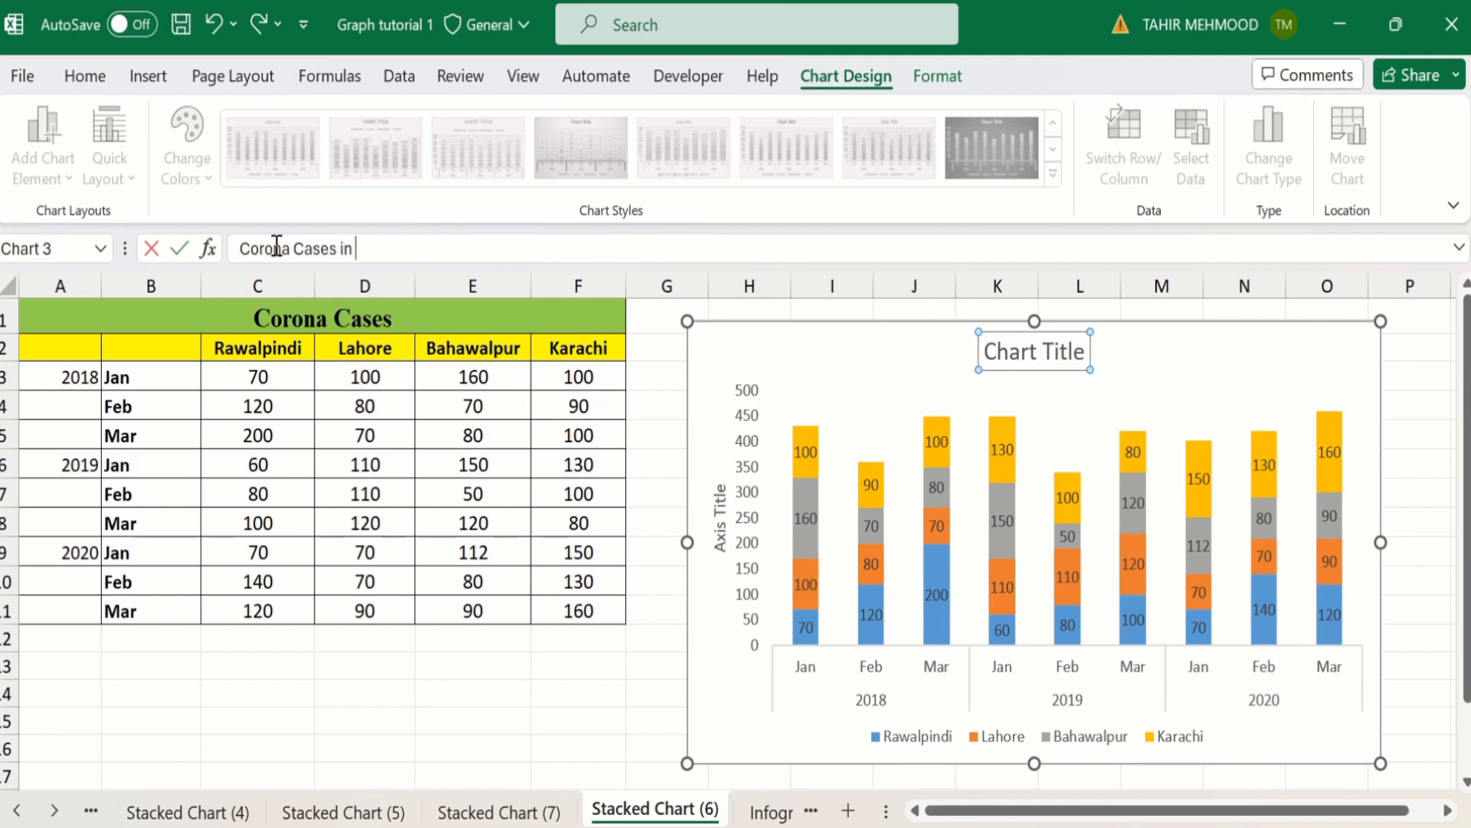
type("akistan")
key("Return")
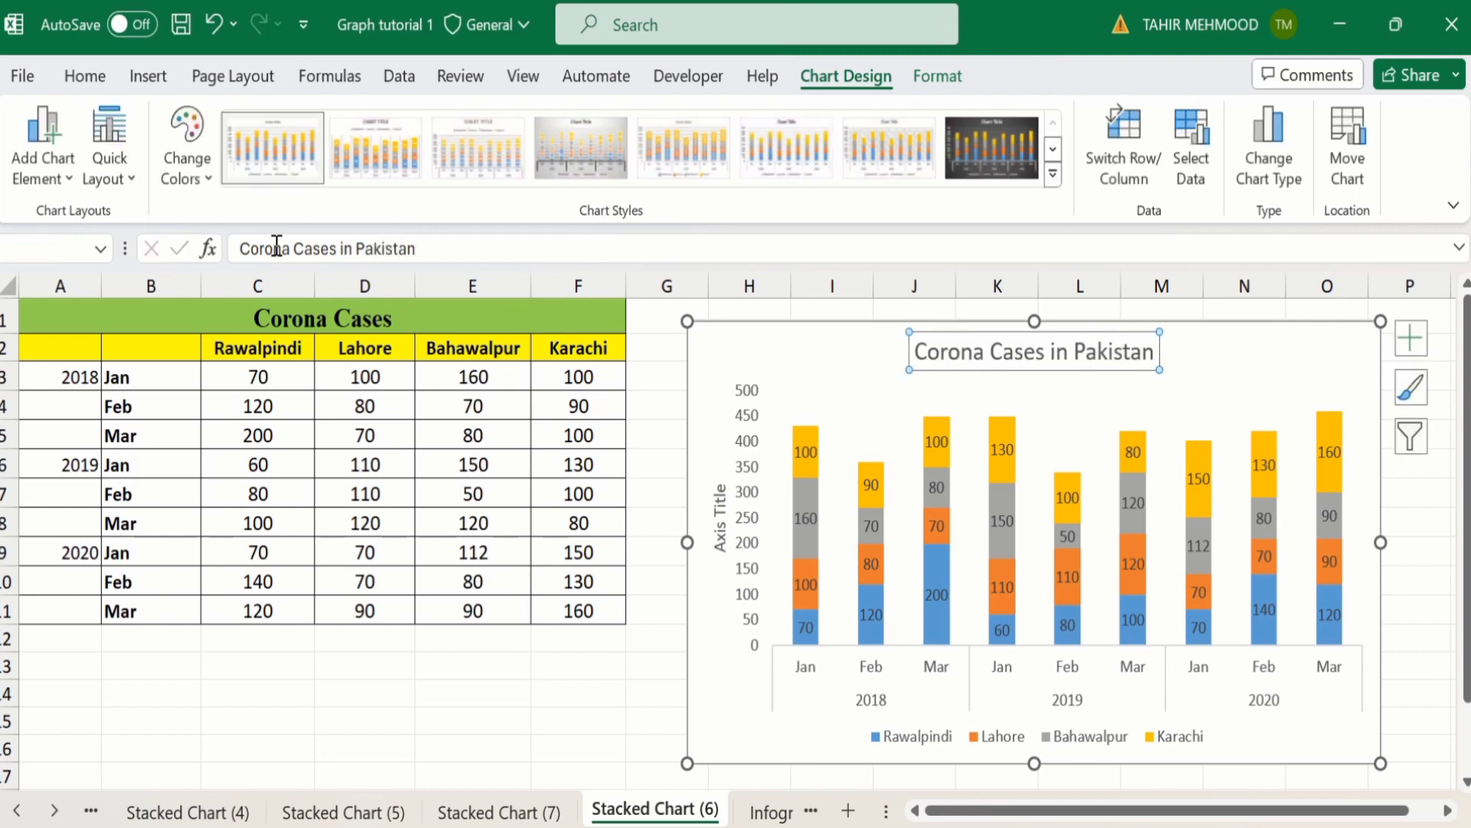
left_click(86, 74)
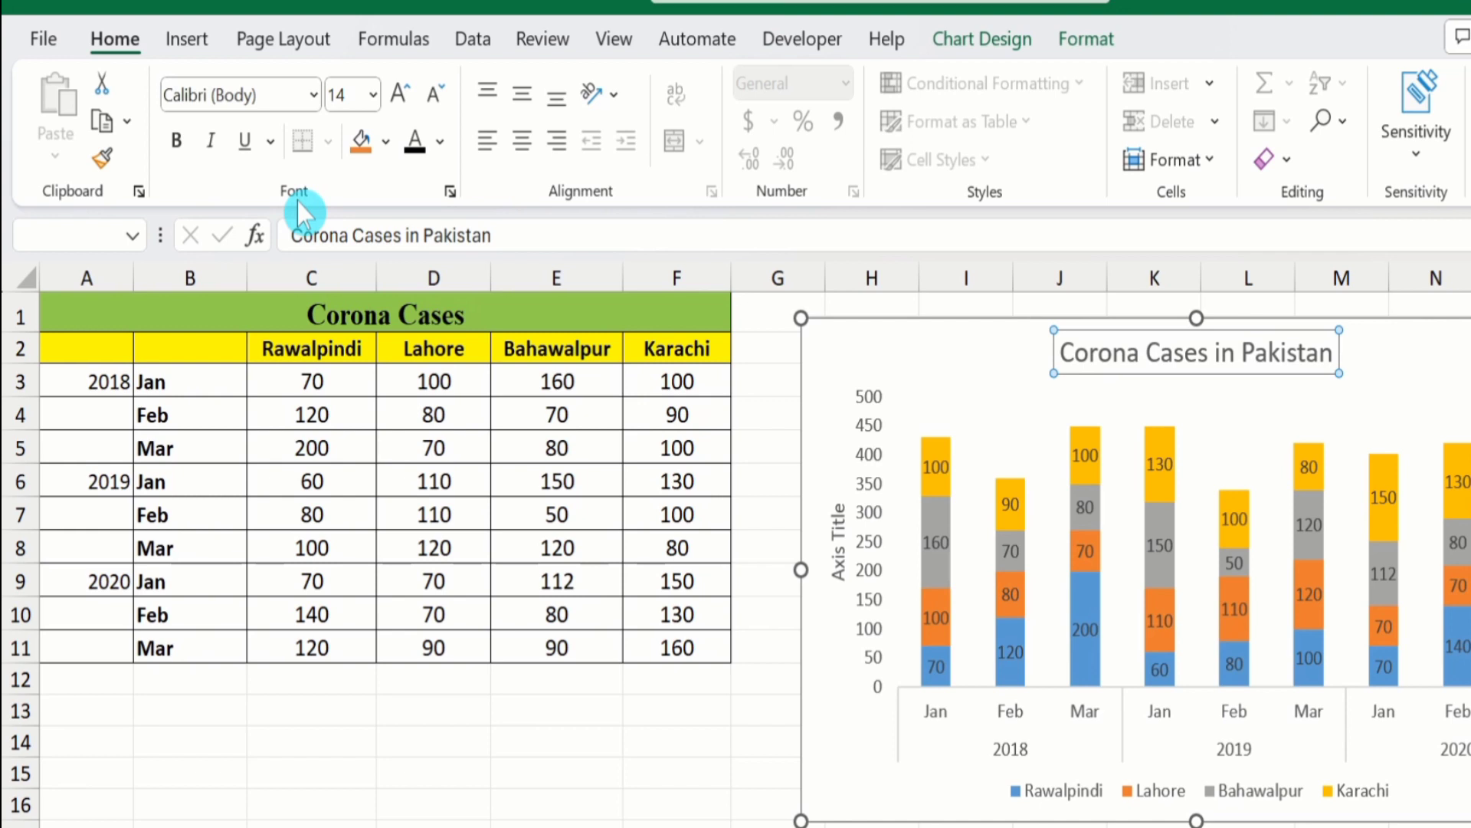
- Make the chart title 16 pt, bold, with a darker font colour
left_click(373, 95)
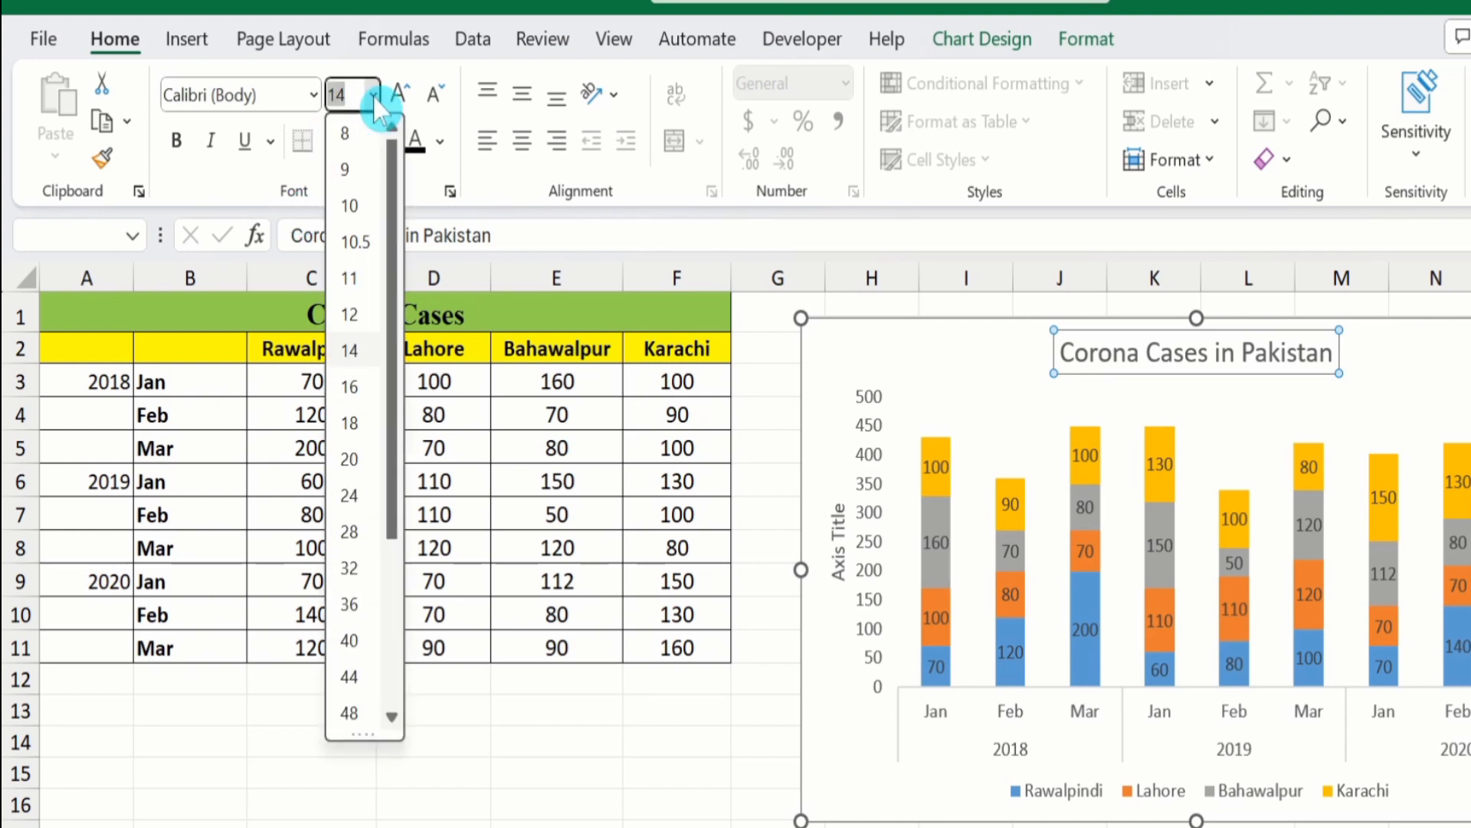
left_click(371, 386)
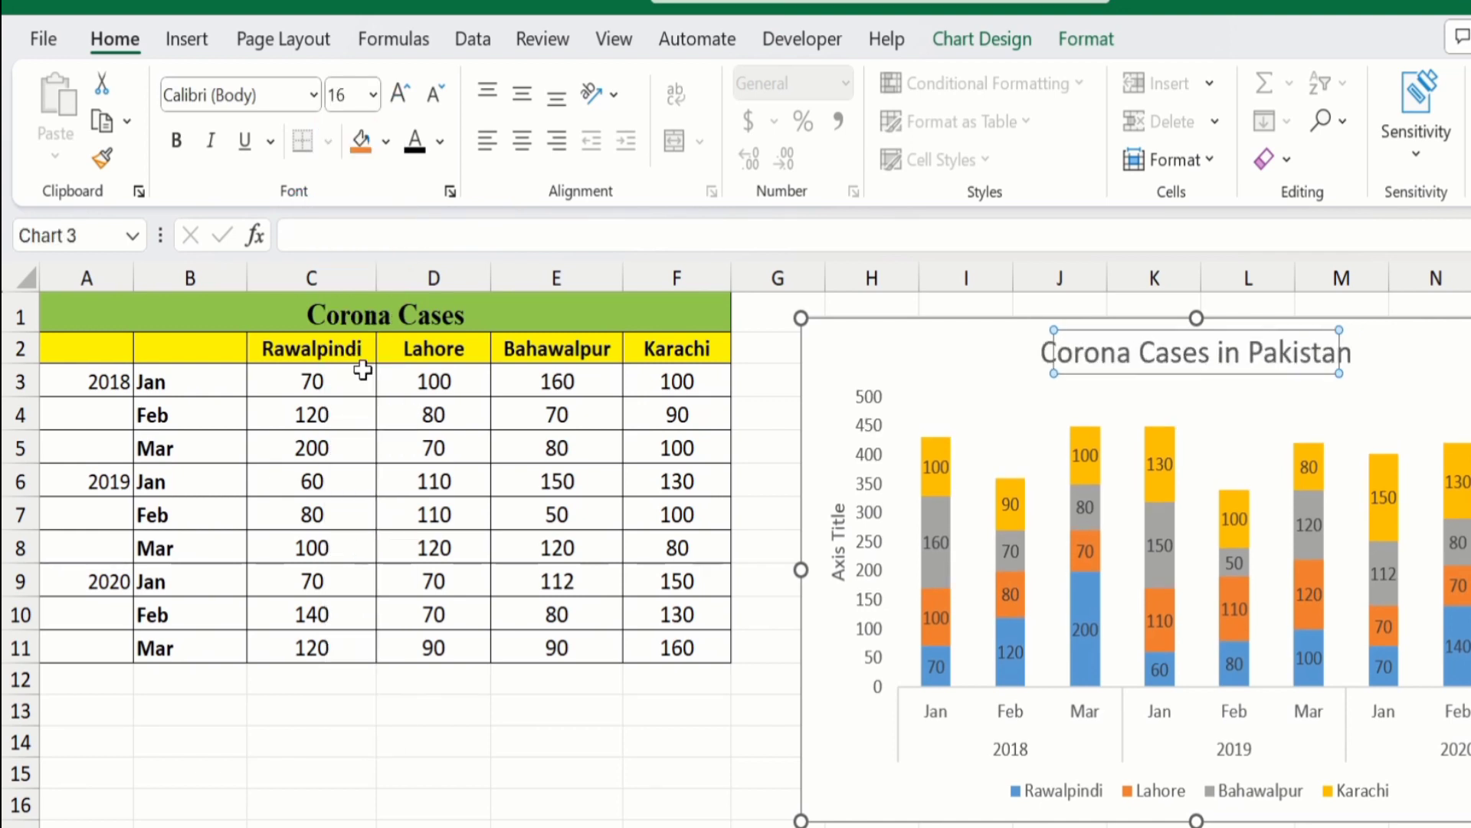
left_click(420, 147)
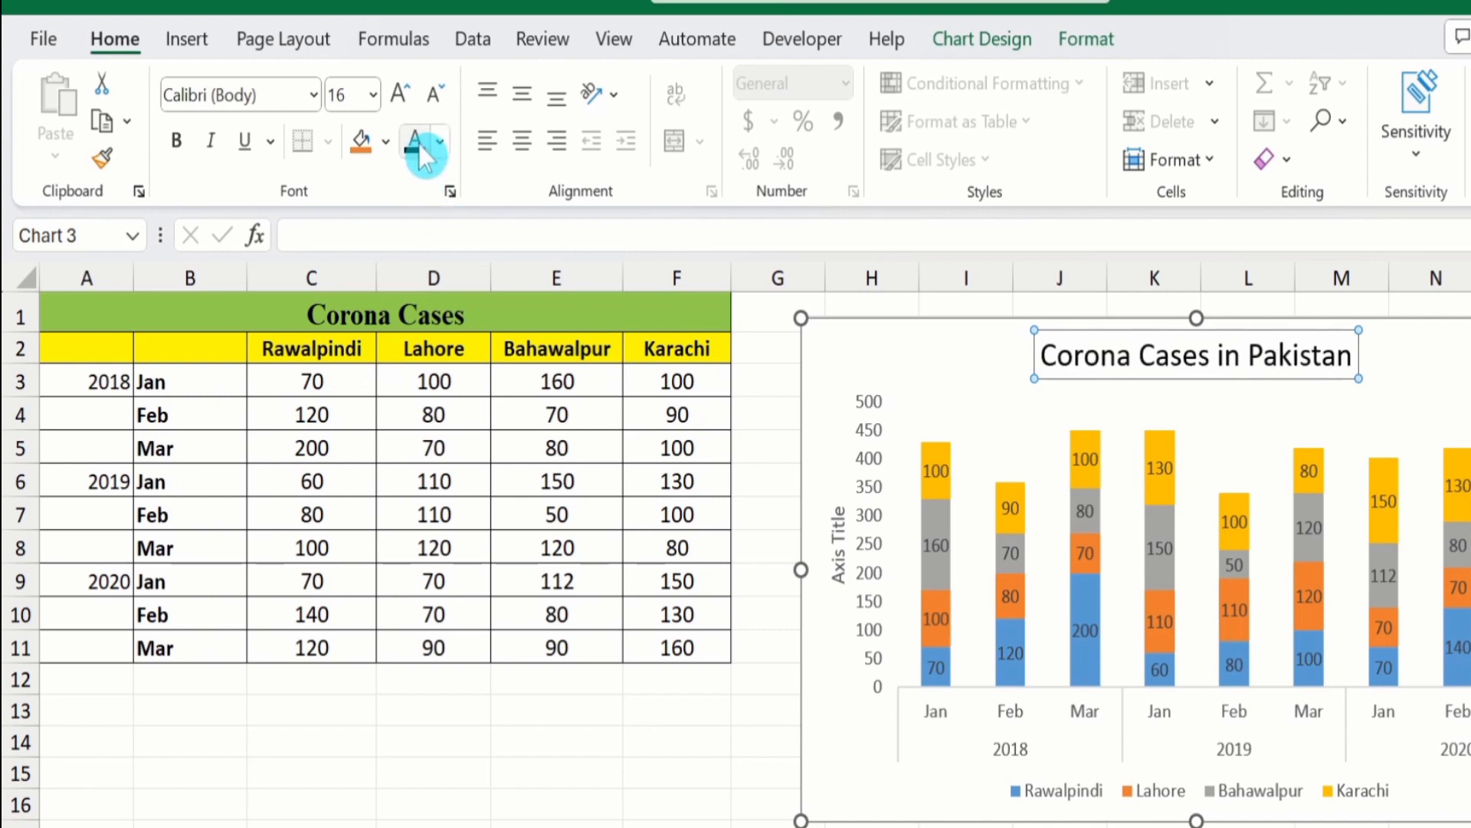
left_click(178, 145)
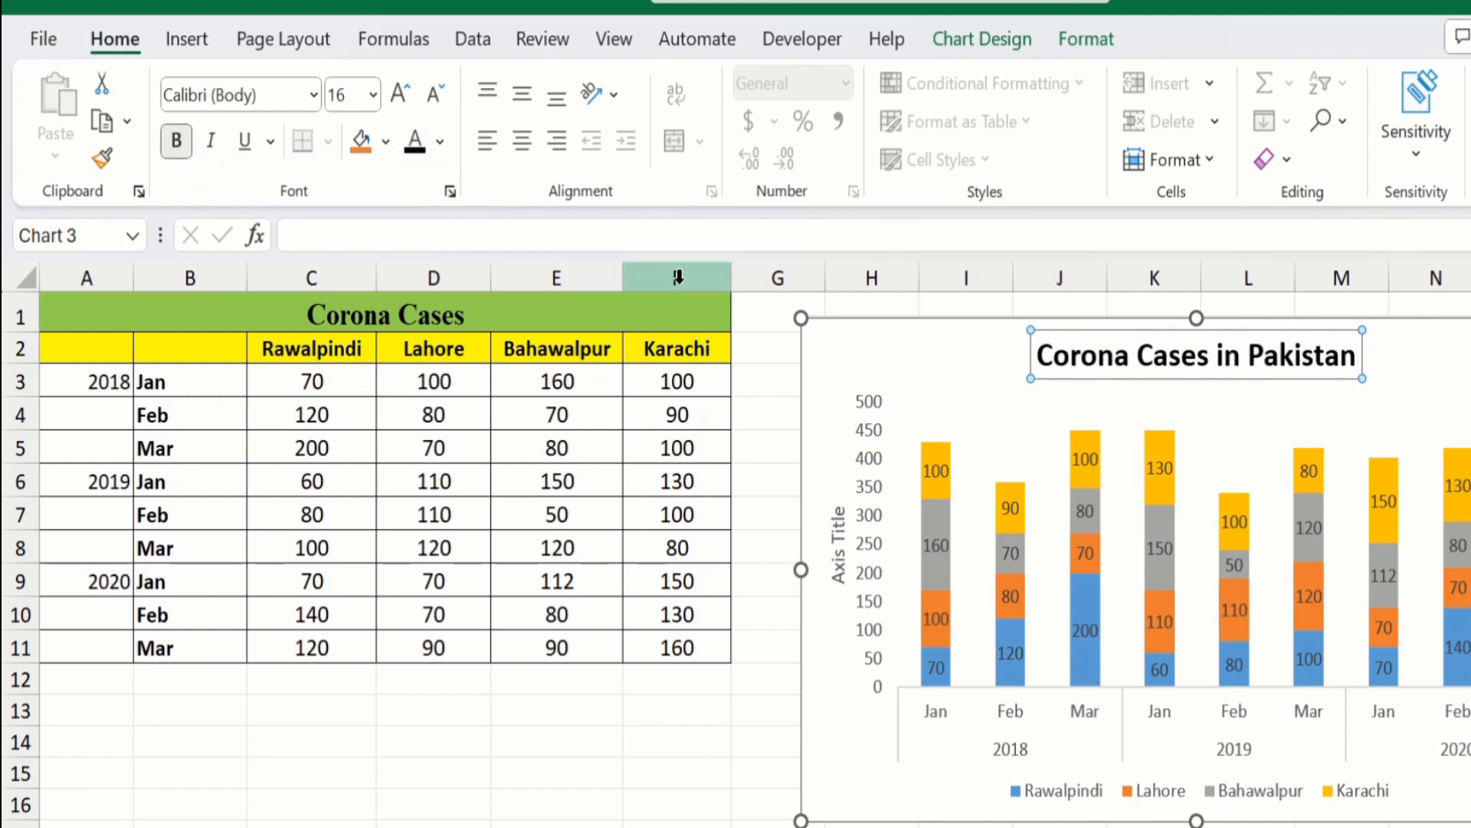
left_click(839, 529)
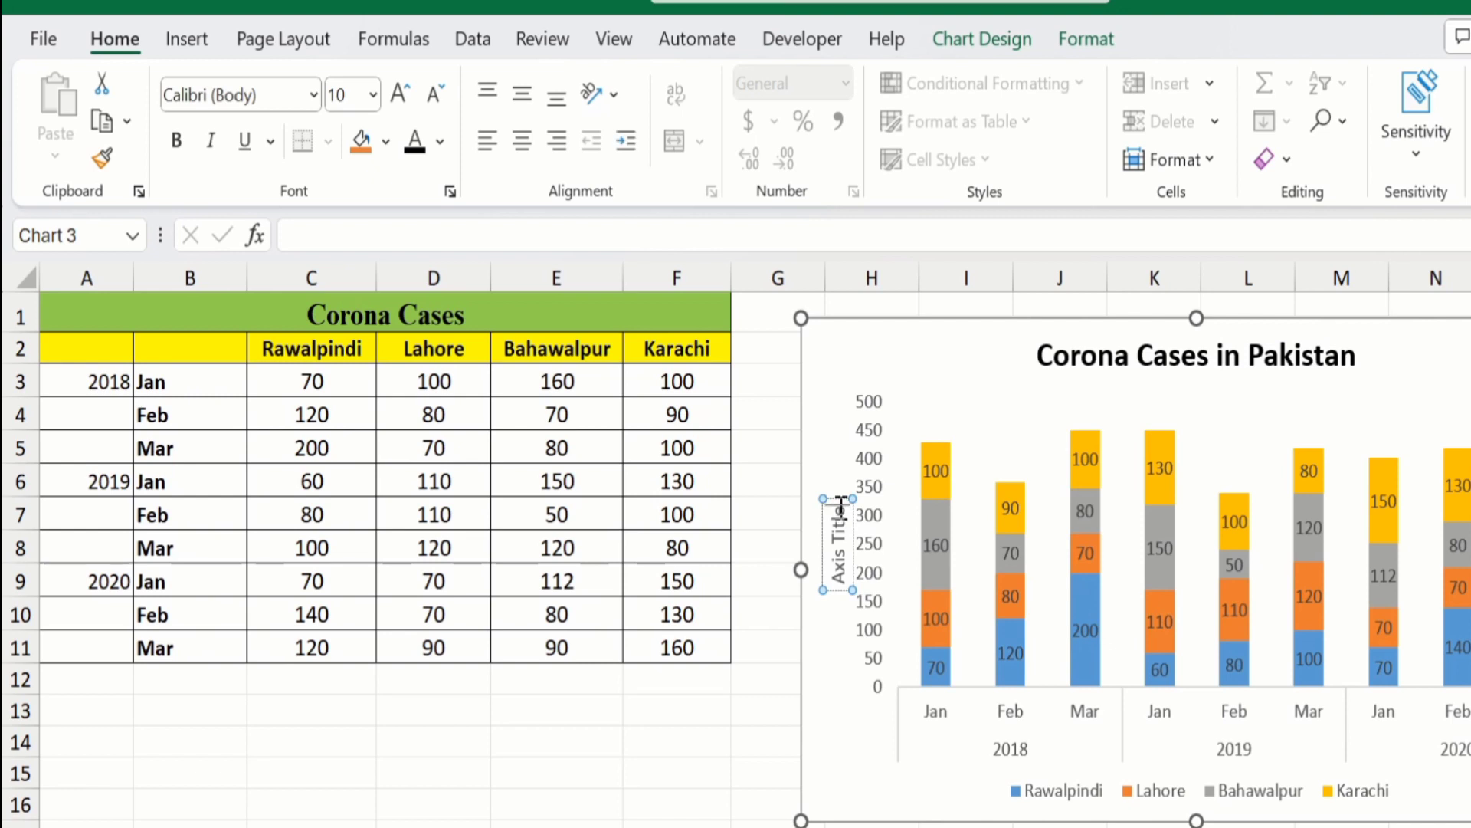
- Replace the vertical axis title placeholder with 'Corona Cases'
key("BackSpace")
key("BackSpace")
key("BackSpace")
key("BackSpace")
key("BackSpace")
key("BackSpace")
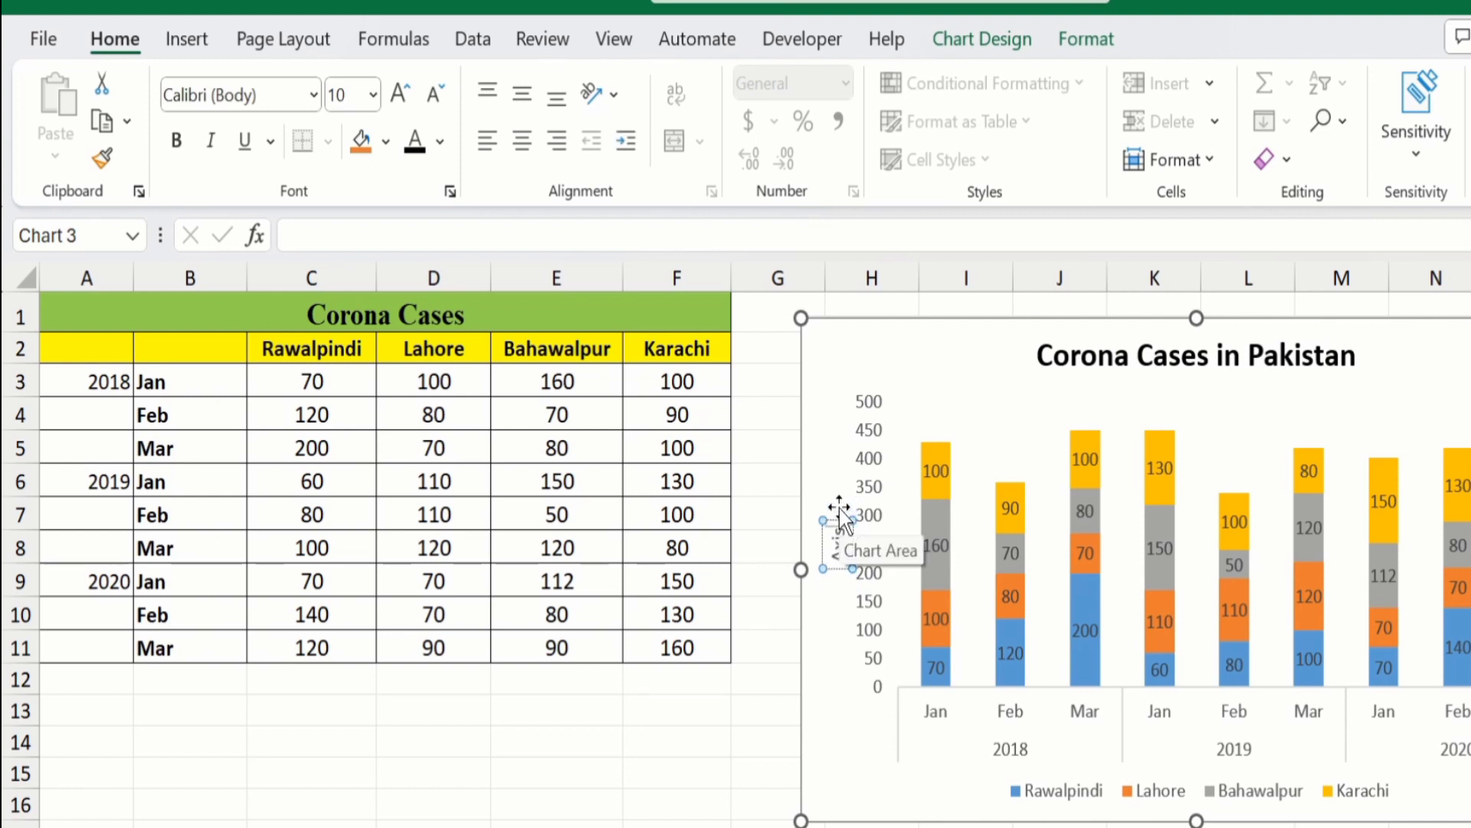
key("BackSpace")
key("BackSpace")
key("BackSpace")
type("Cases Cas")
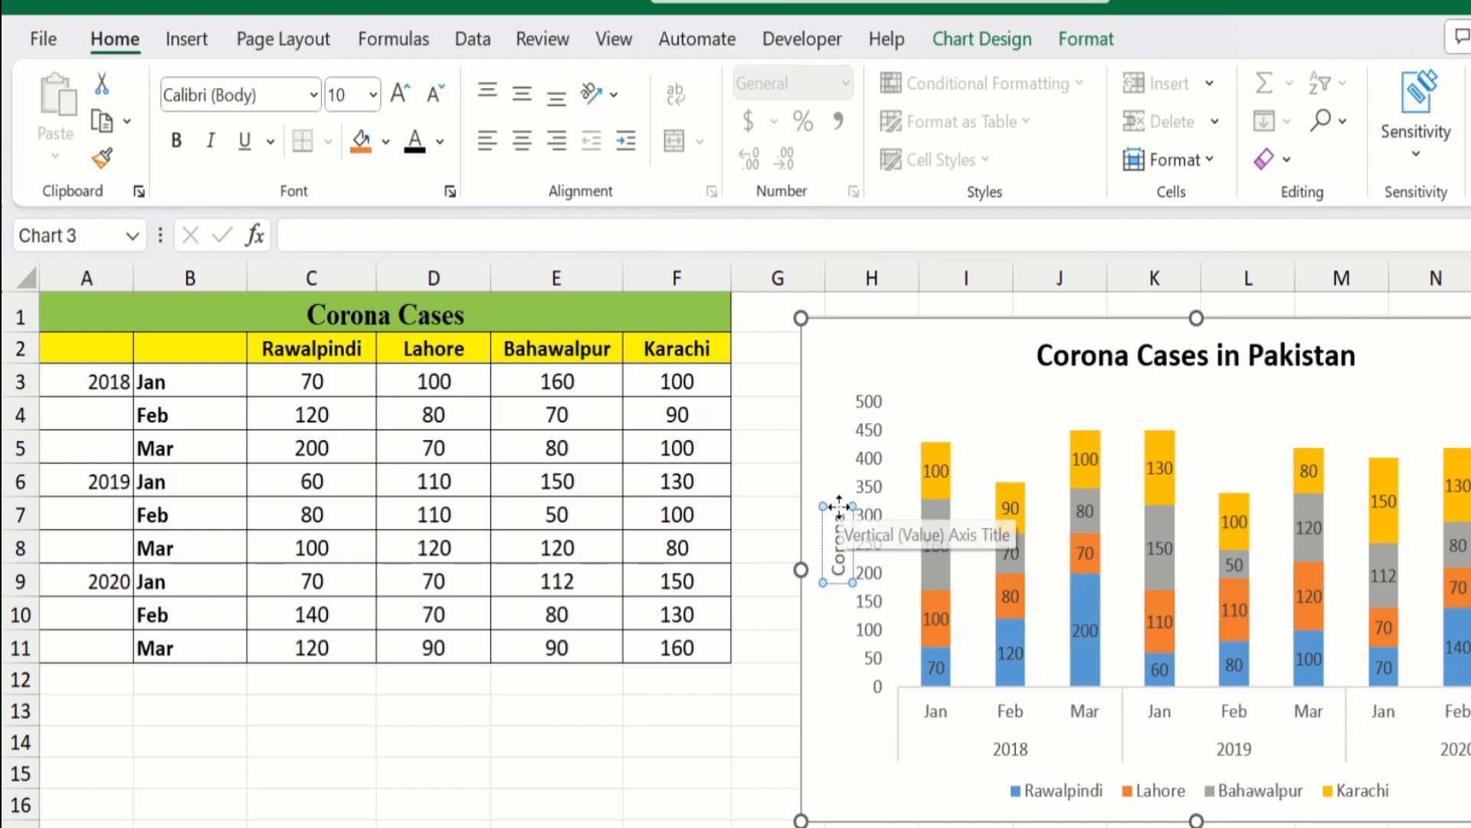
type("ases")
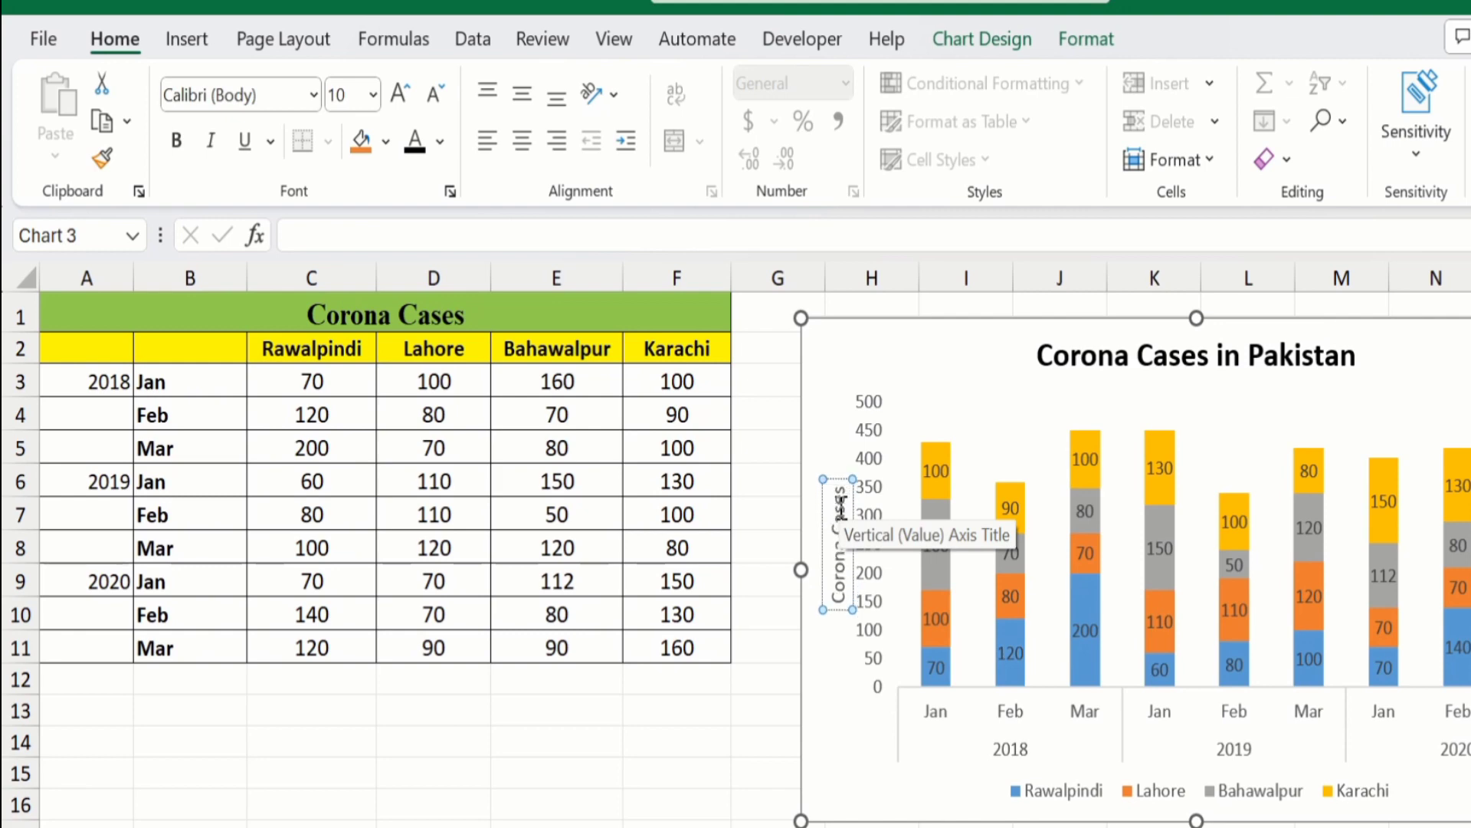
key("Escape")
key("Escape")
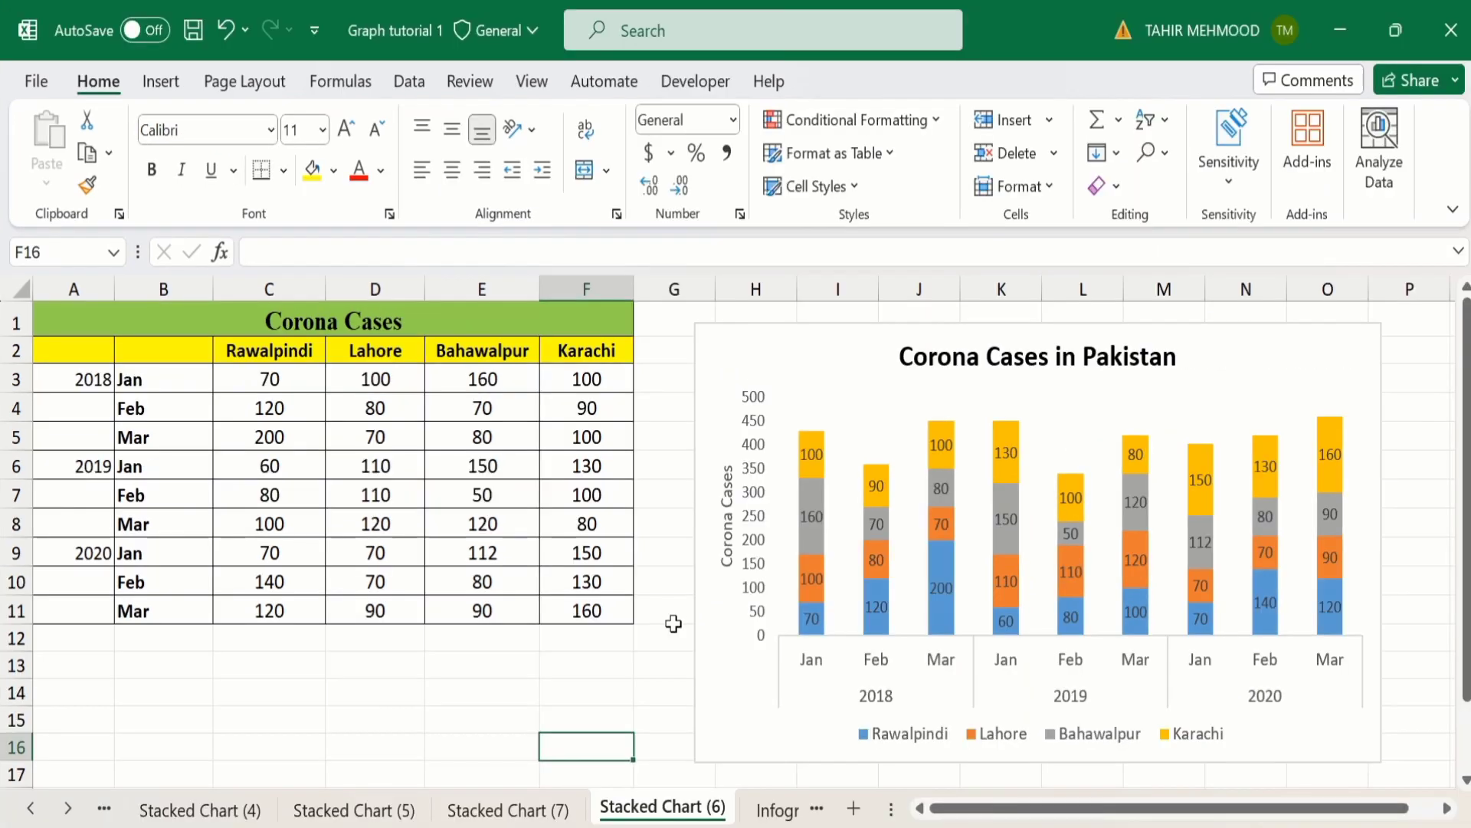
left_click(727, 498)
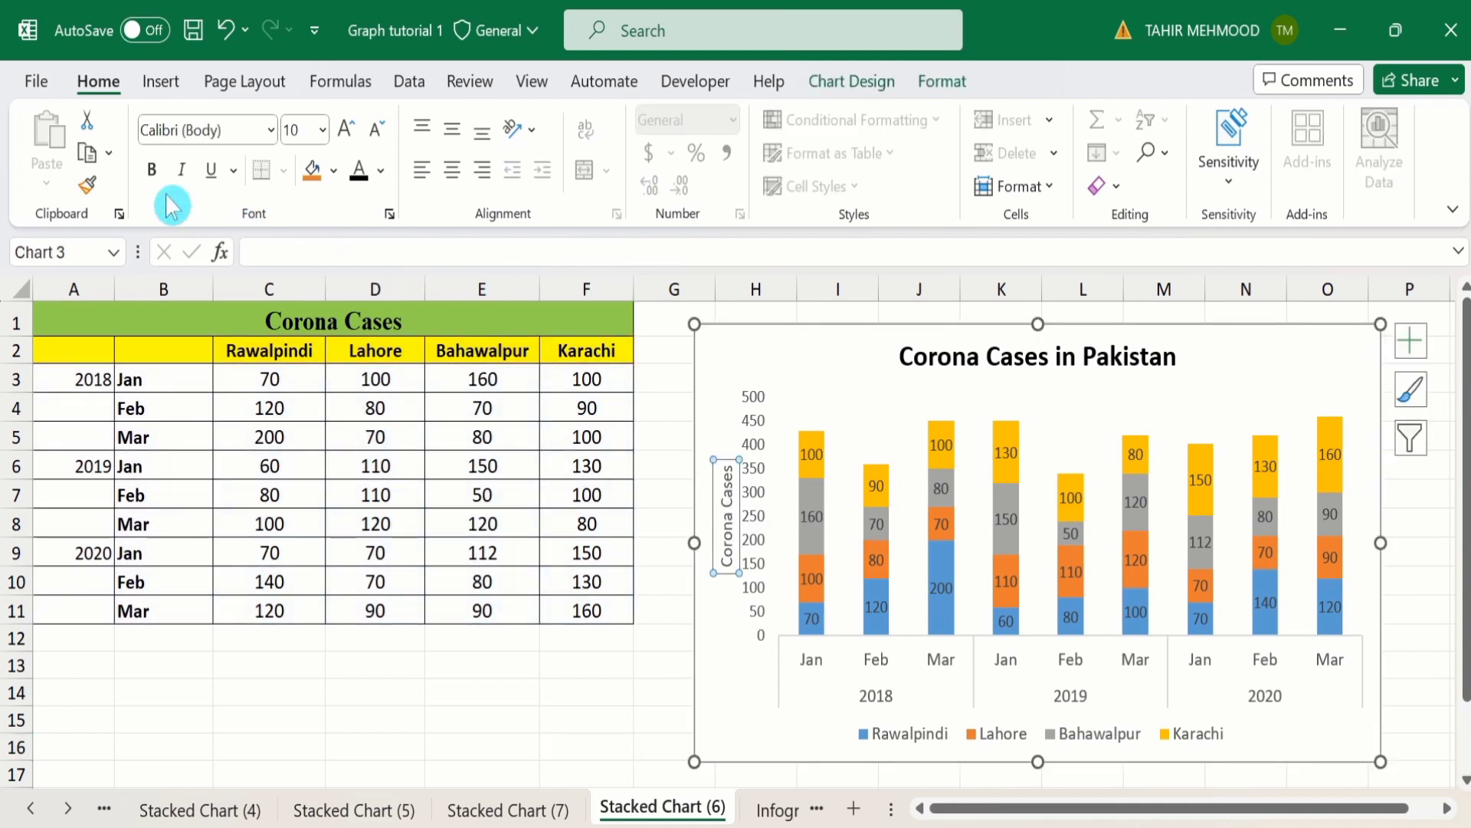
- Make the vertical axis title bold, 12 pt and black
left_click(152, 169)
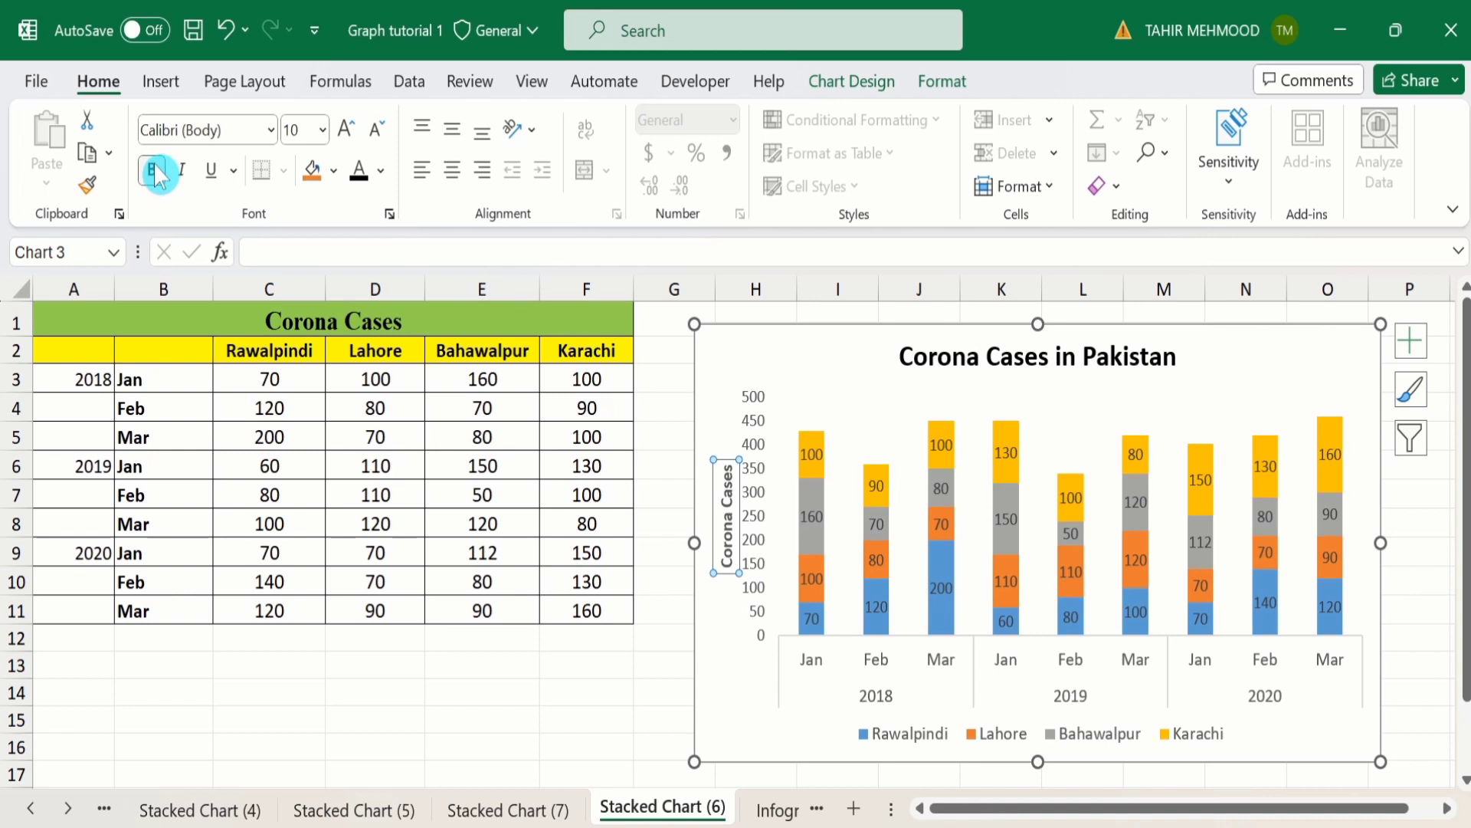
left_click(322, 132)
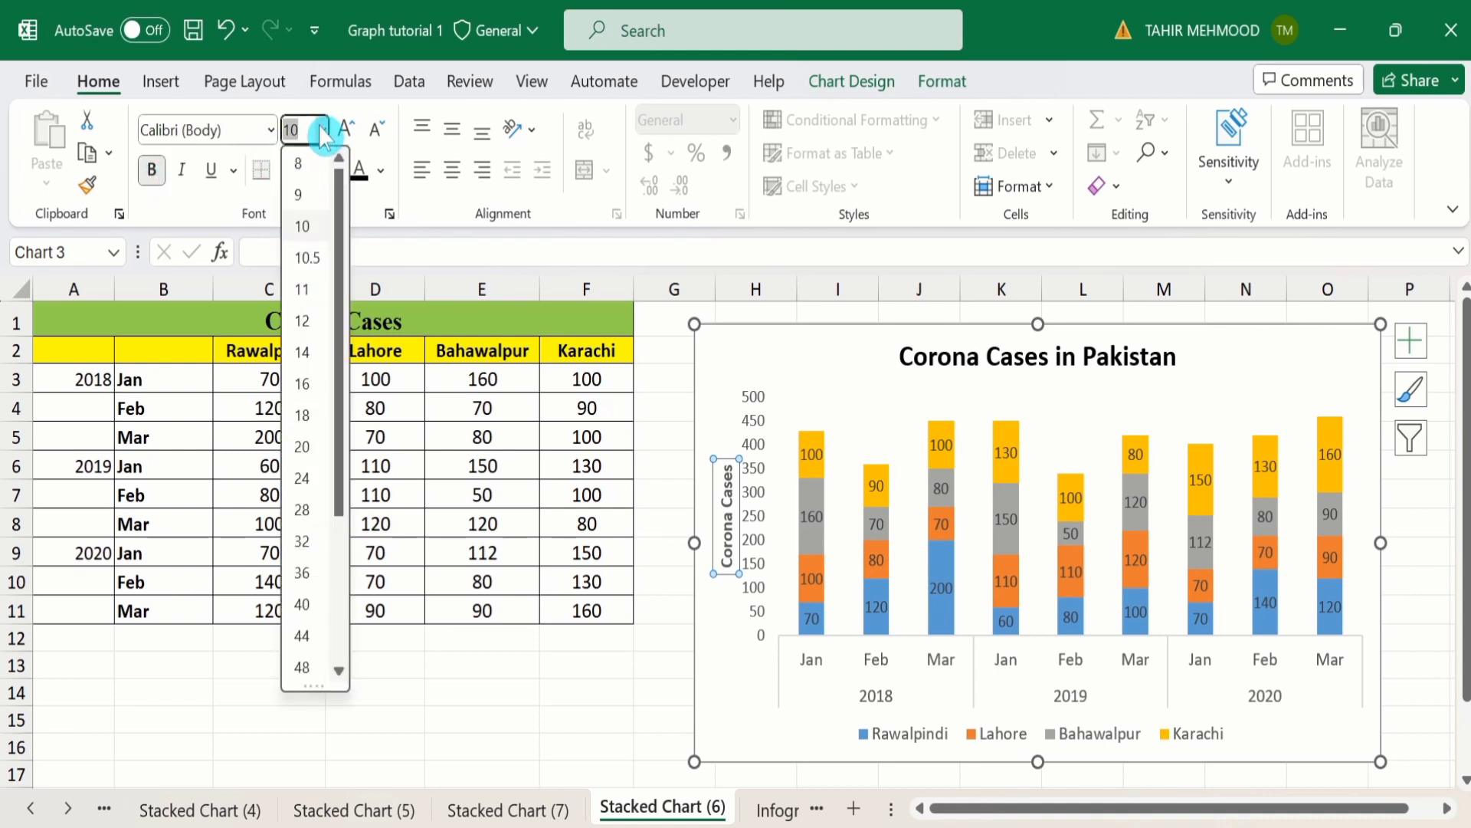
left_click(303, 320)
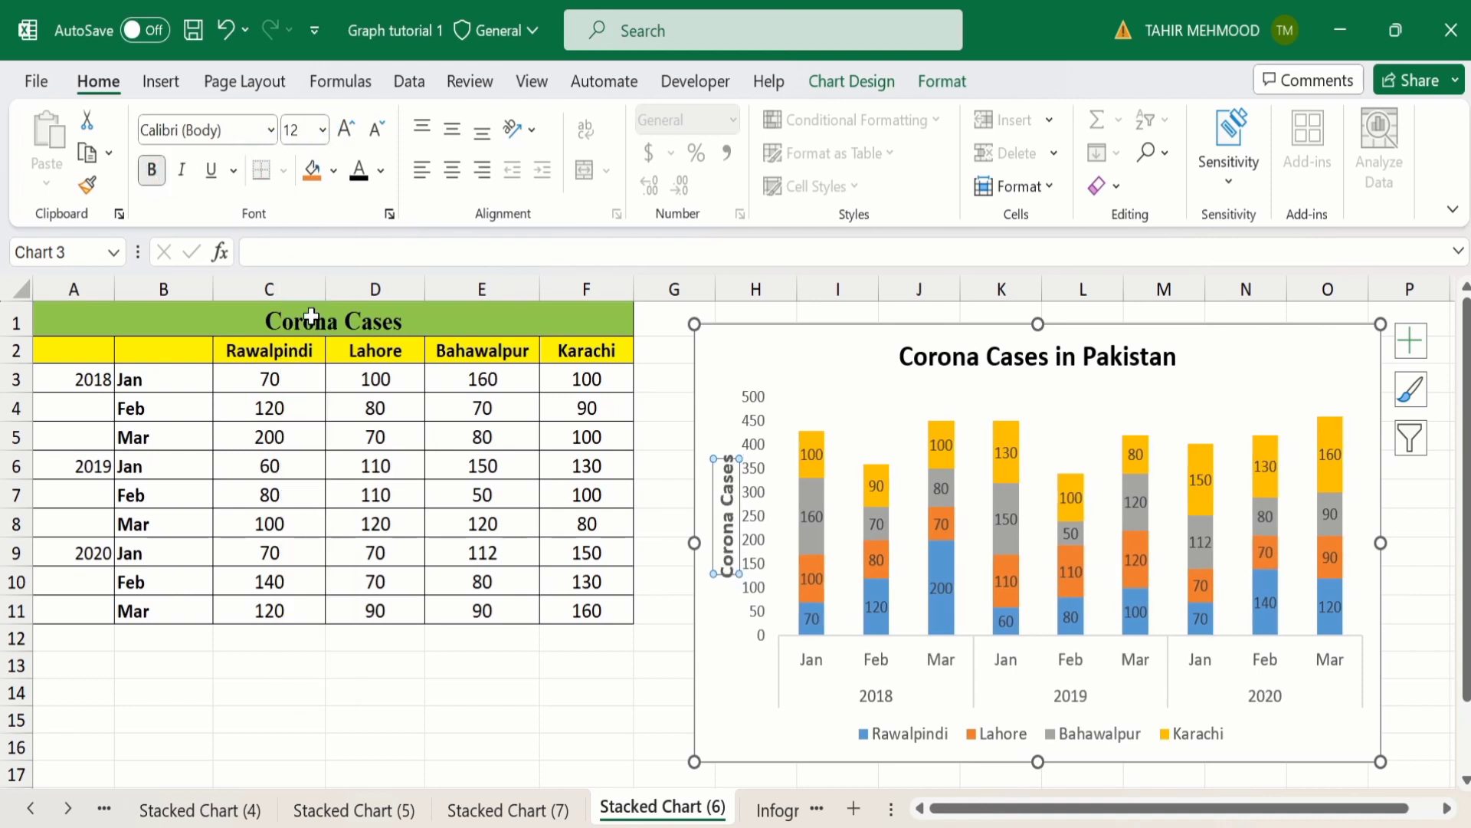
left_click(385, 175)
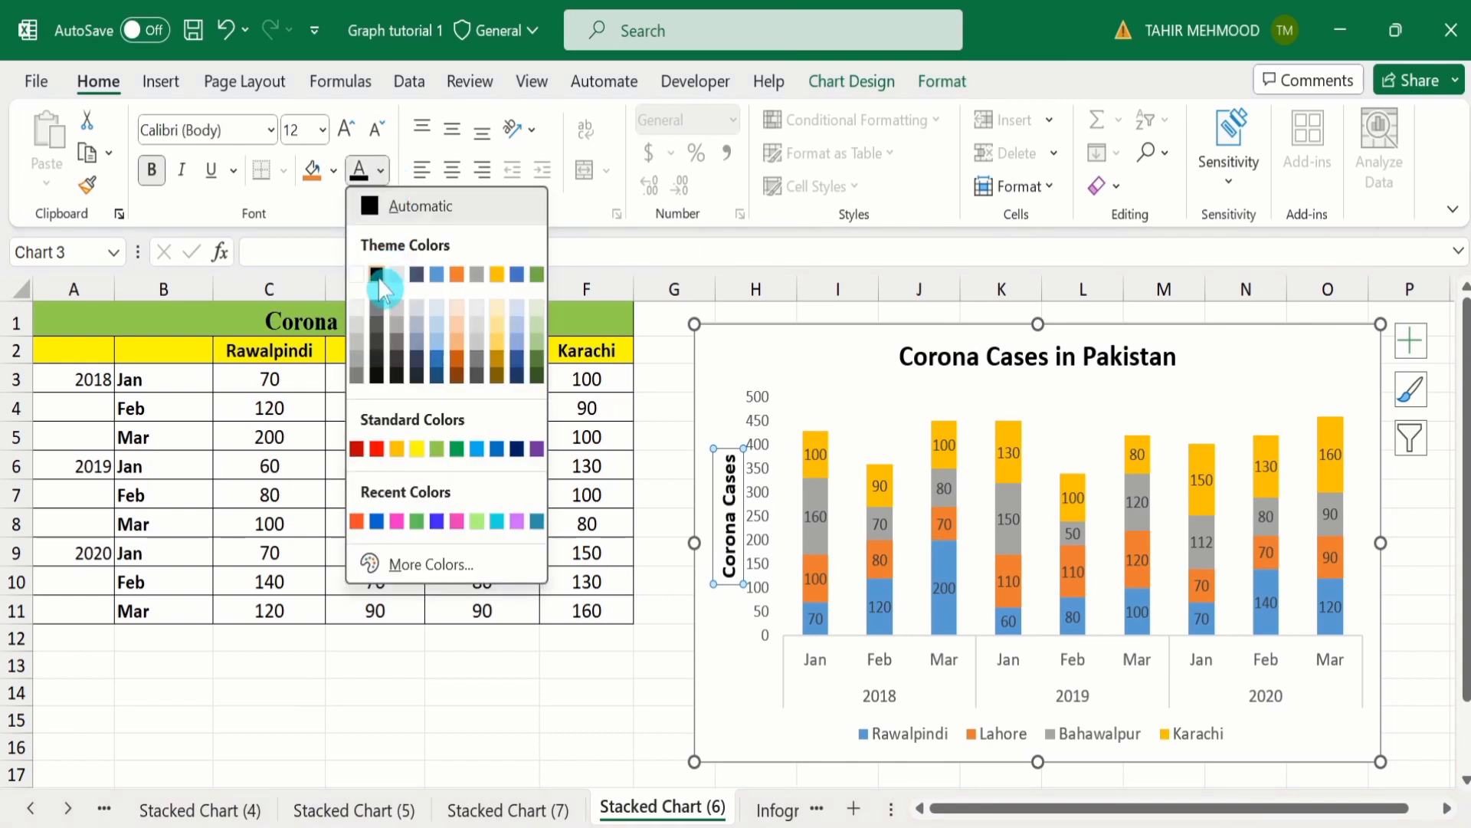
left_click(377, 272)
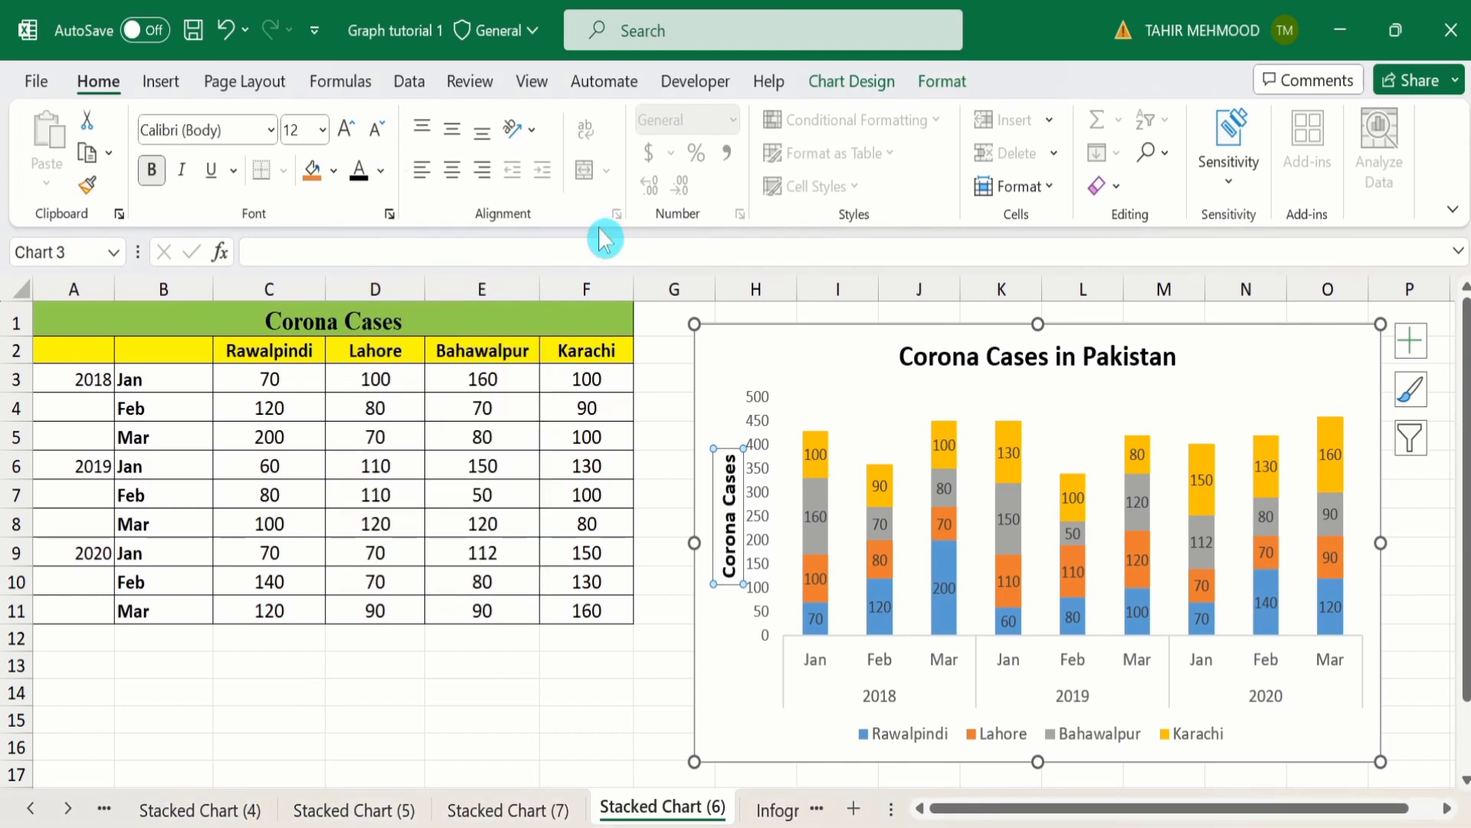
- Copy the axis title's formatting onto the value axis, month/year labels and legend
left_click(90, 188)
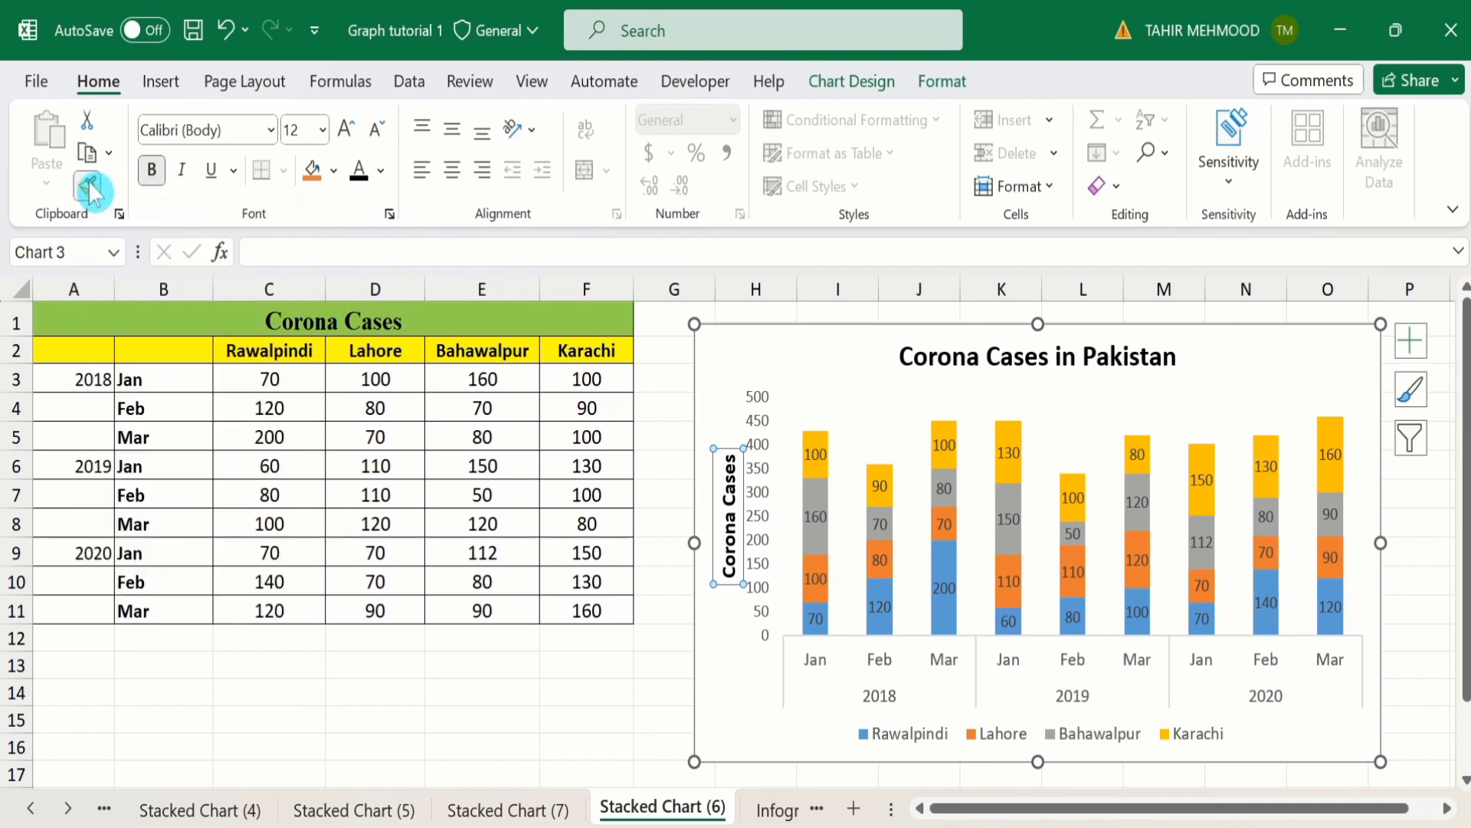
left_click(752, 430)
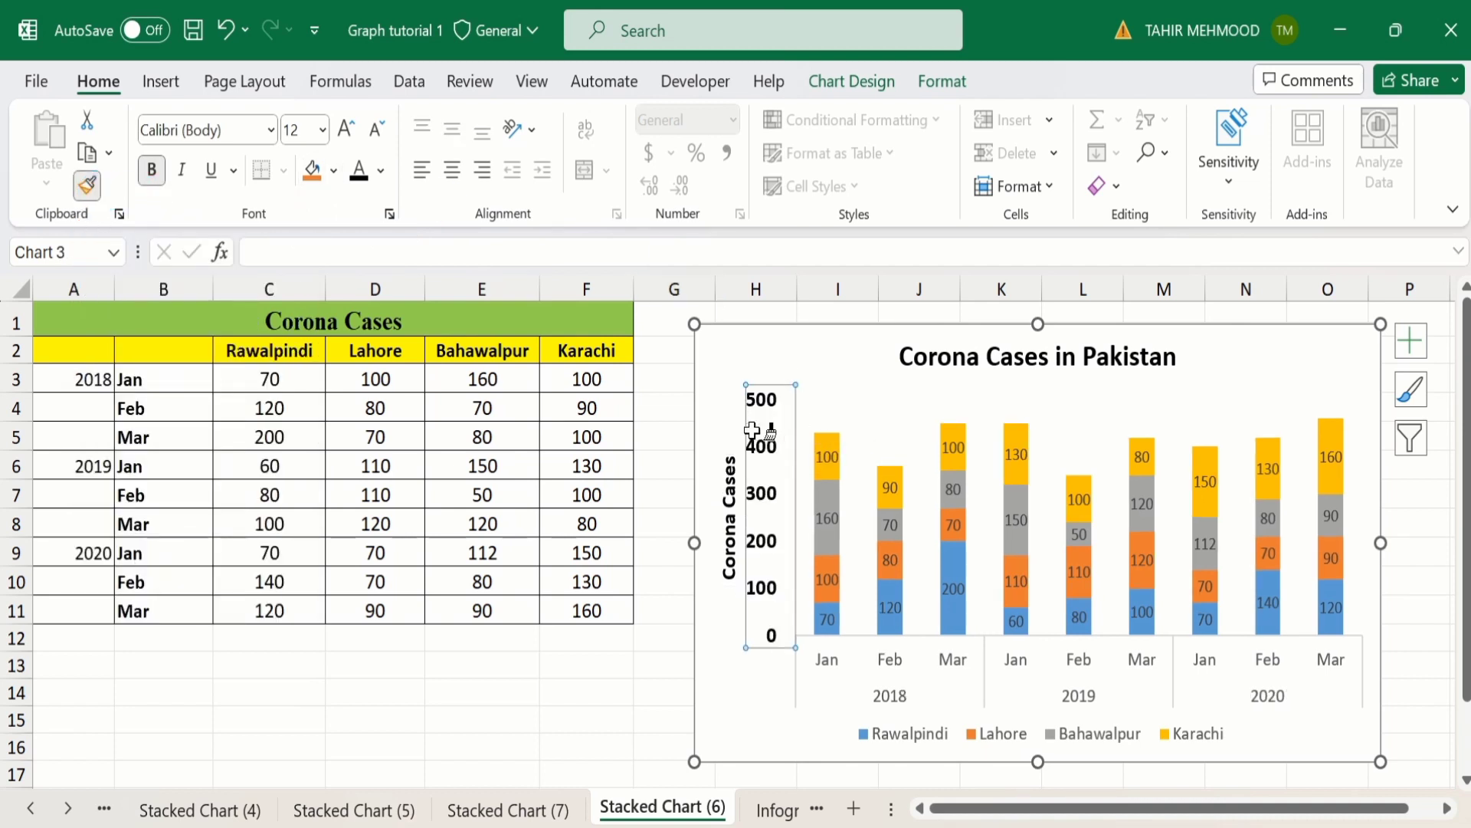
left_click(887, 661)
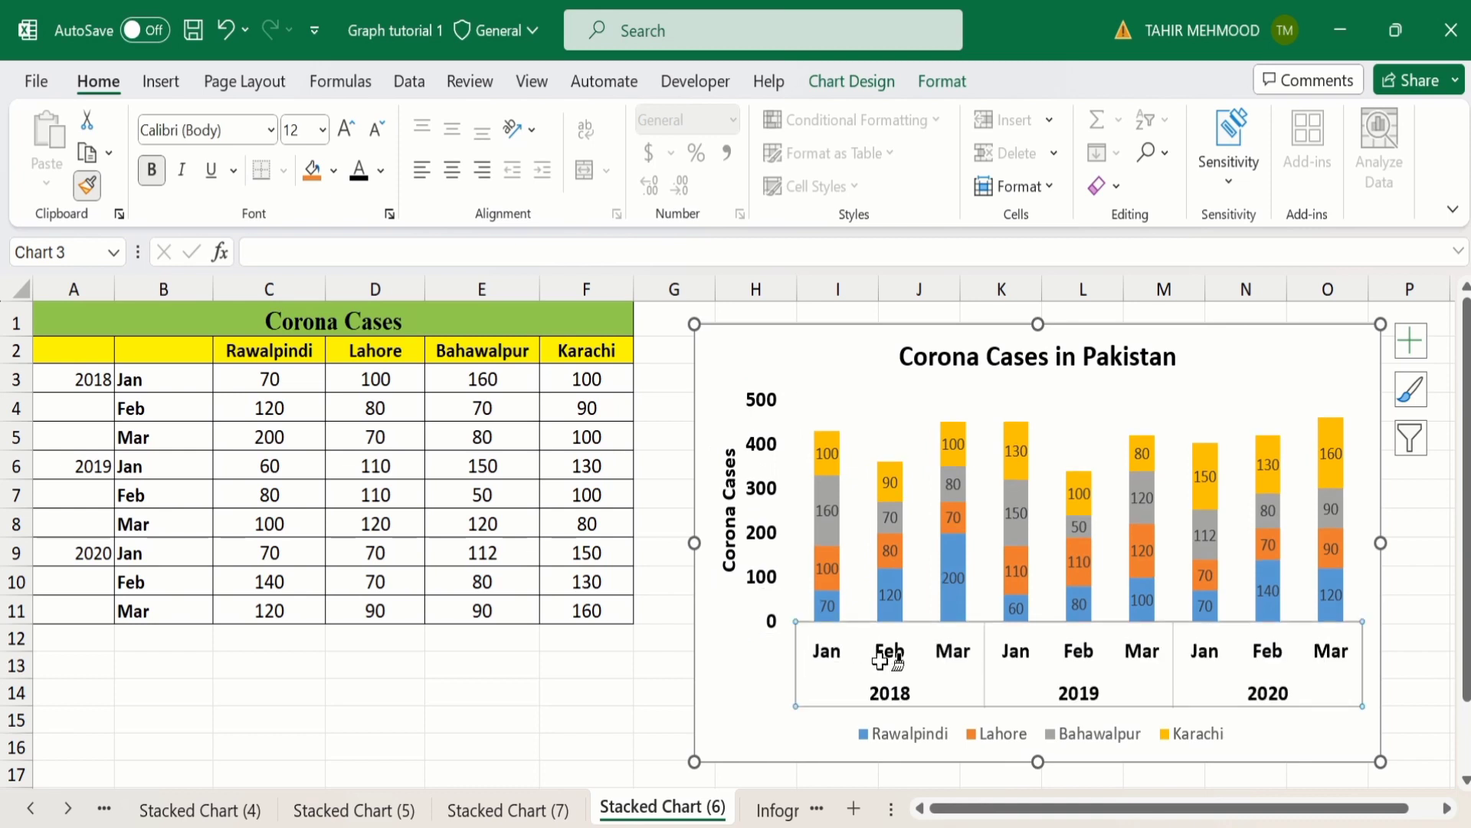
left_click(925, 738)
key("ctrl+b")
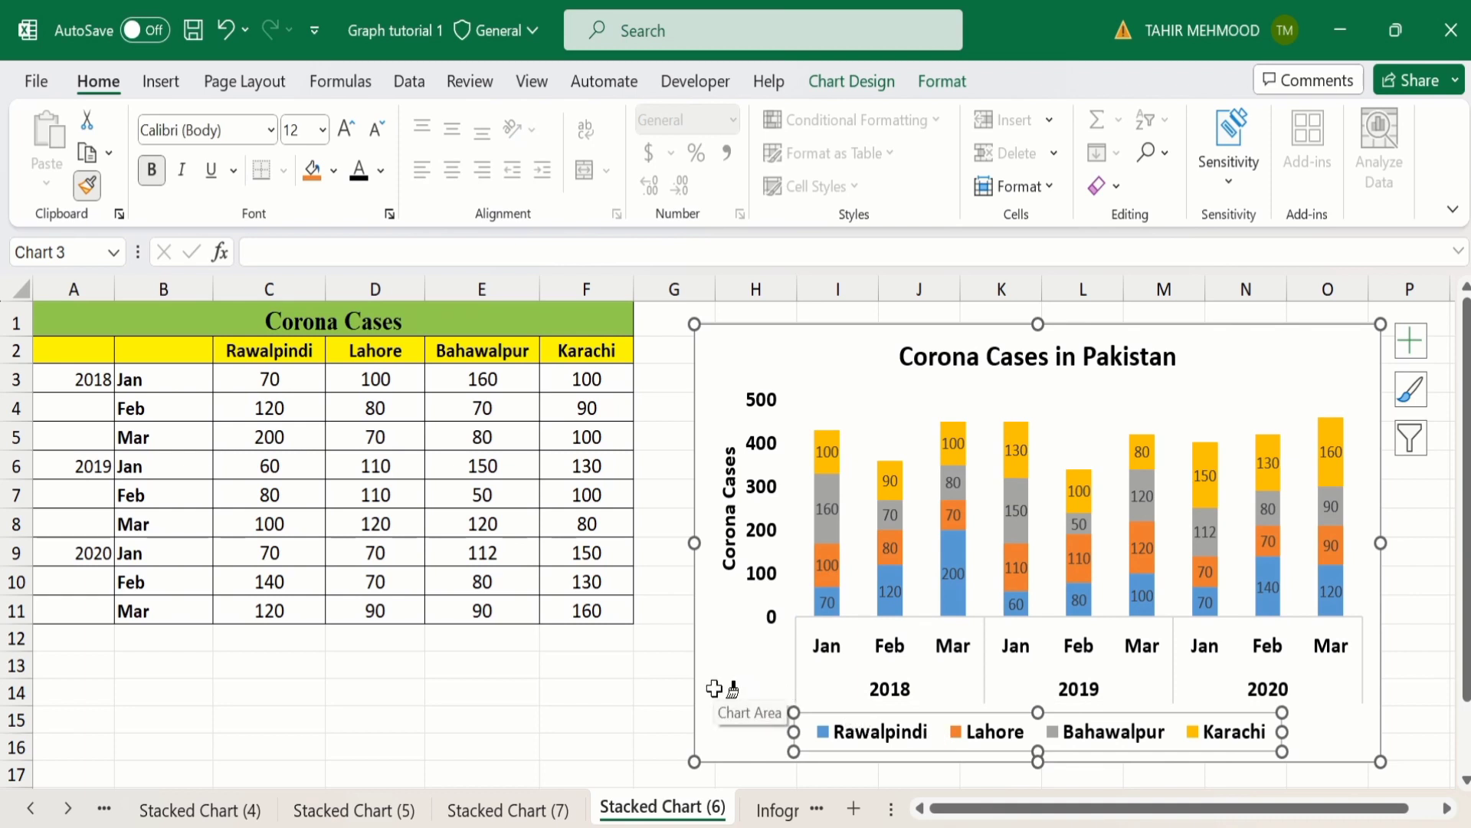
left_click(584, 707)
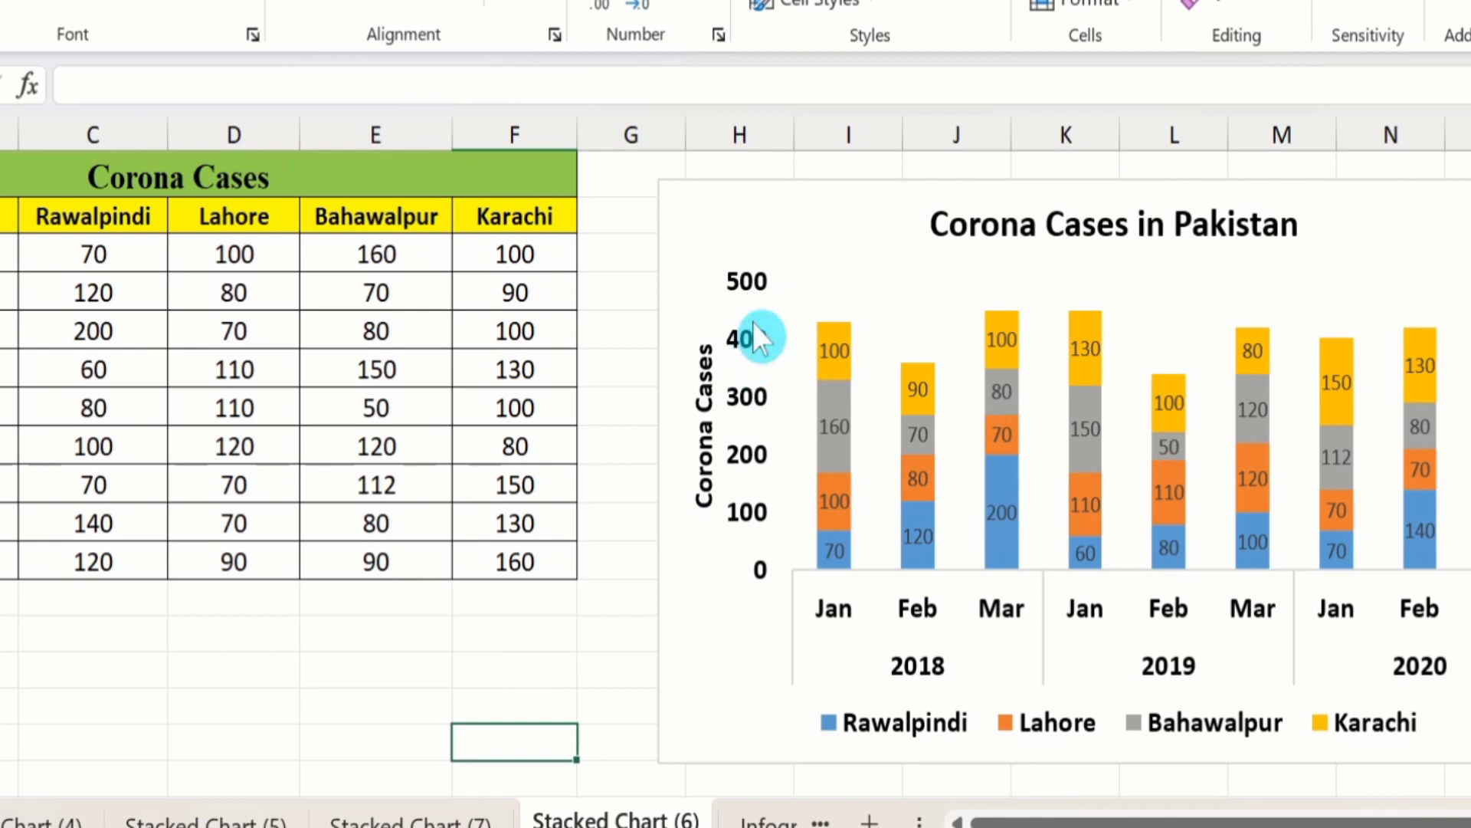
- Give the vertical value axis a solid black 1.5 pt line
left_click(741, 343)
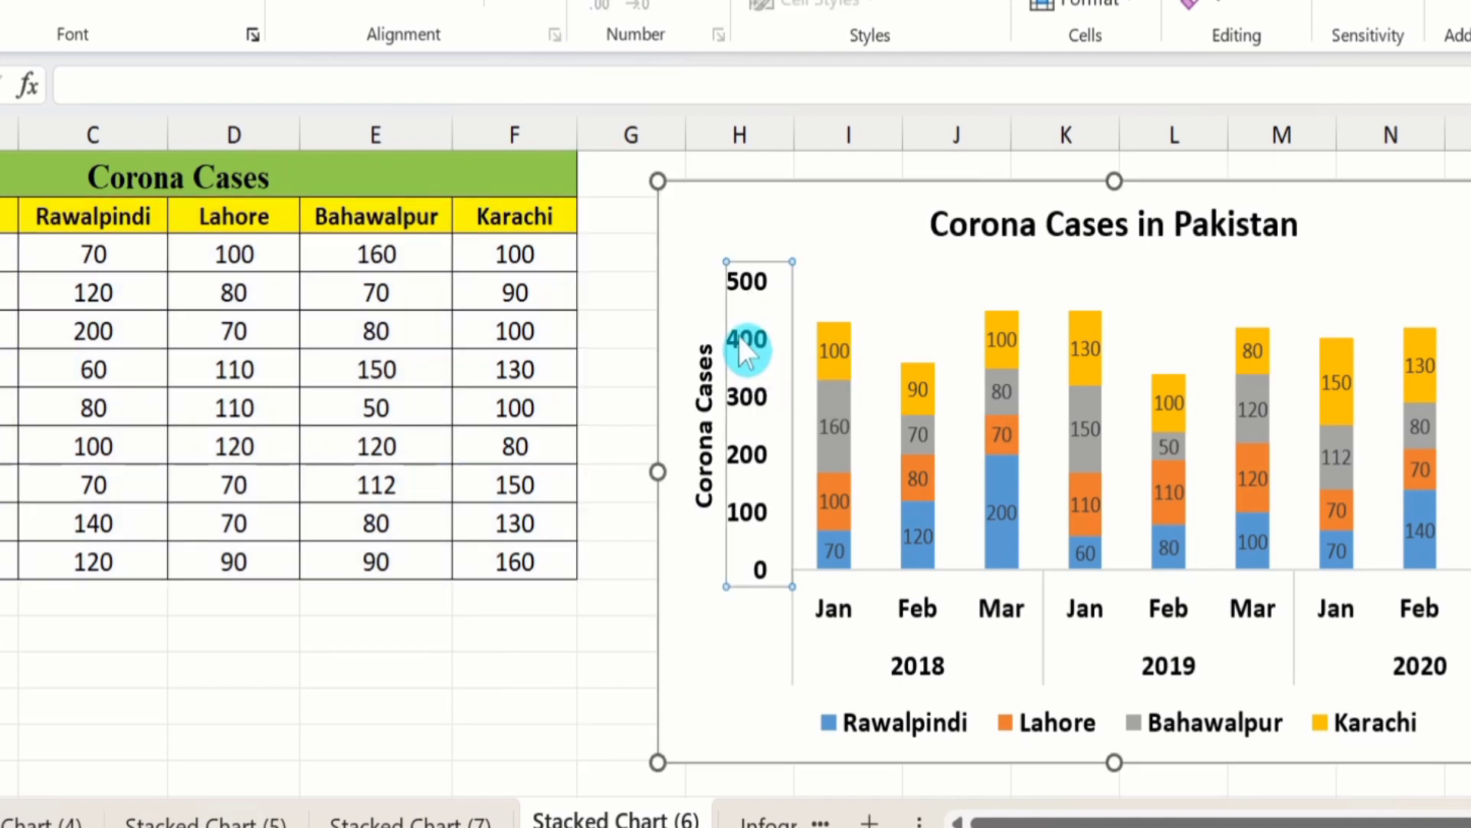
right_click(741, 341)
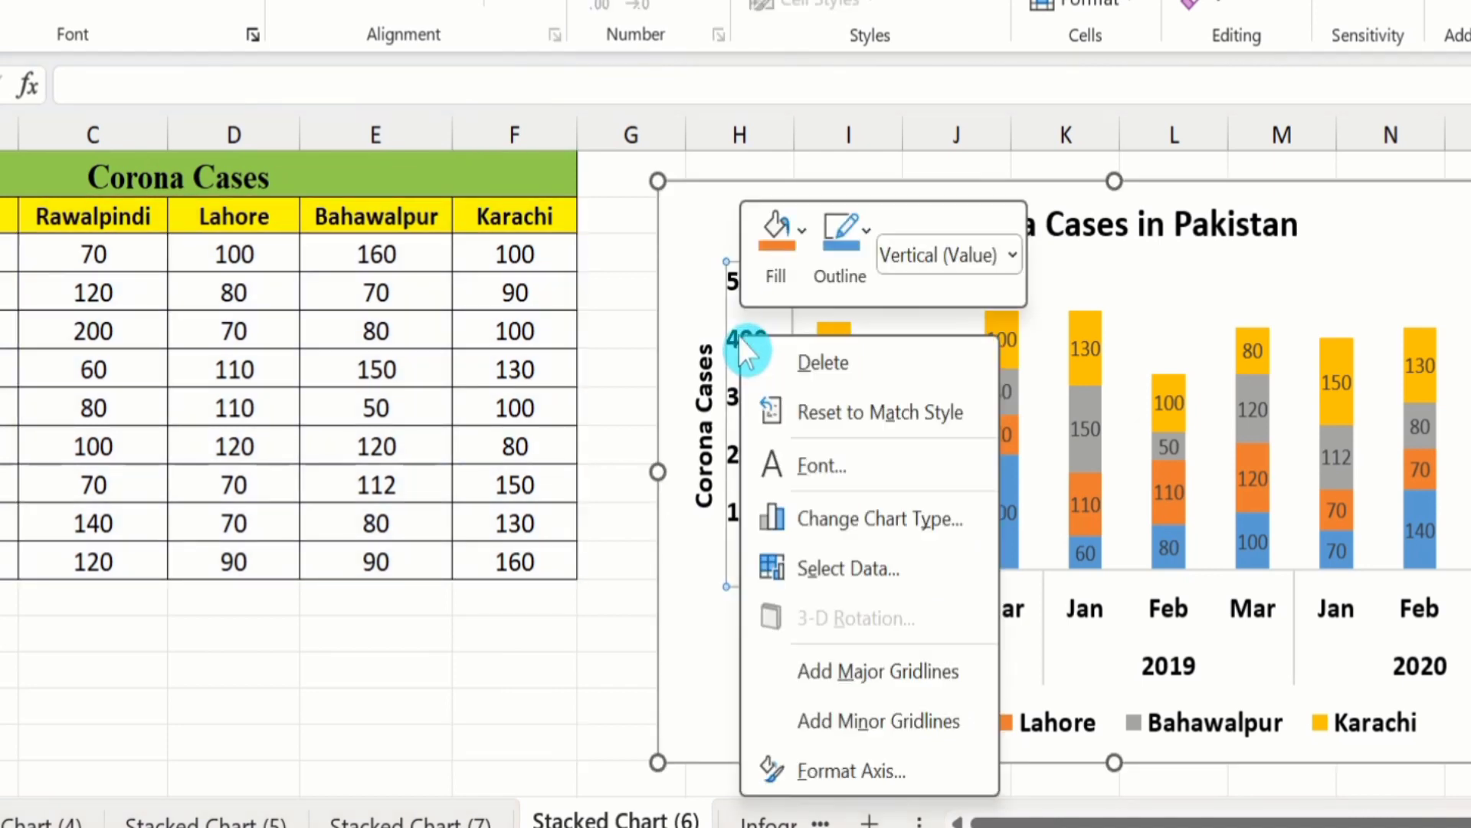
left_click(849, 769)
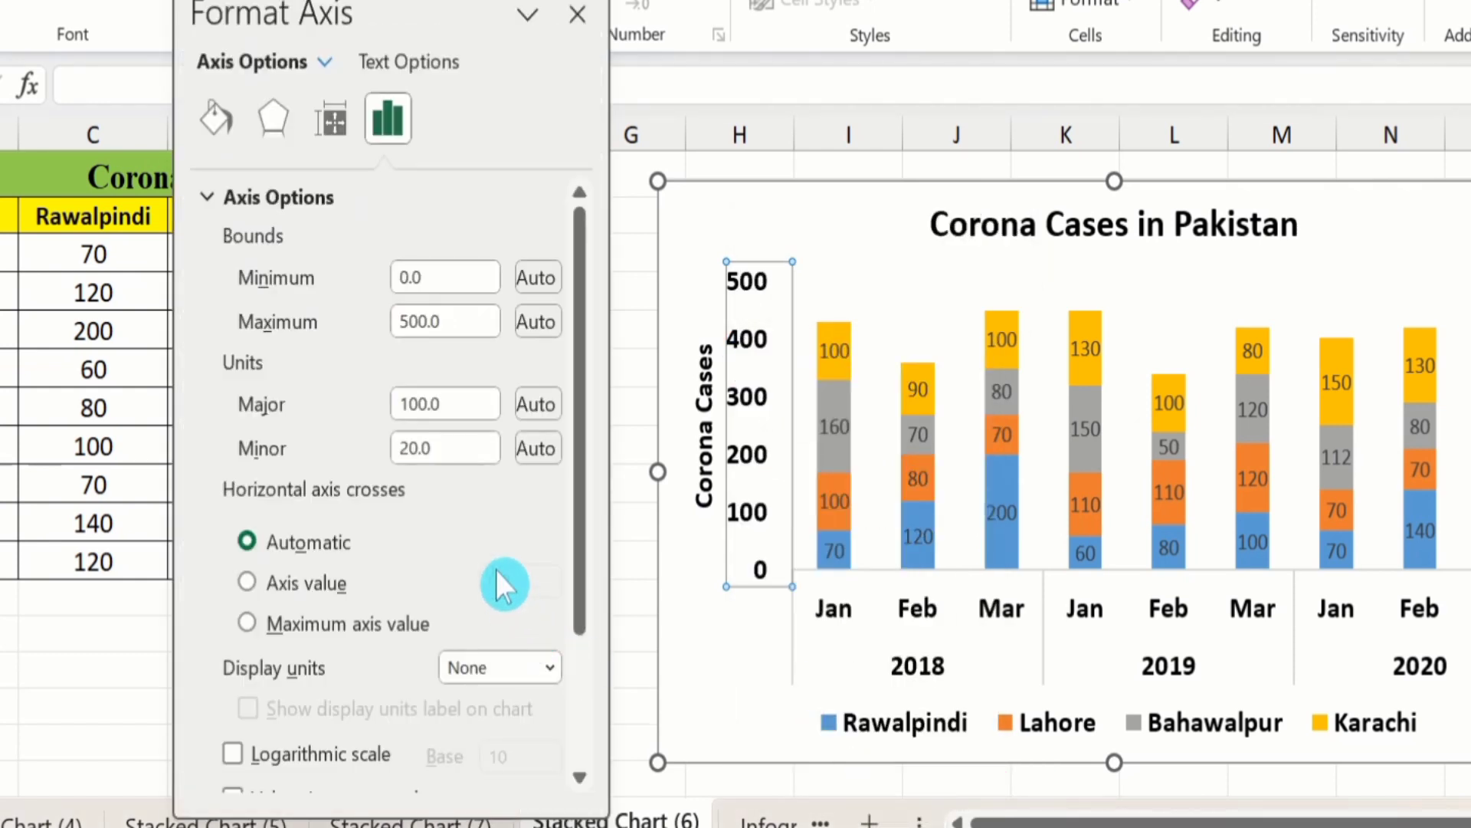
left_click(213, 121)
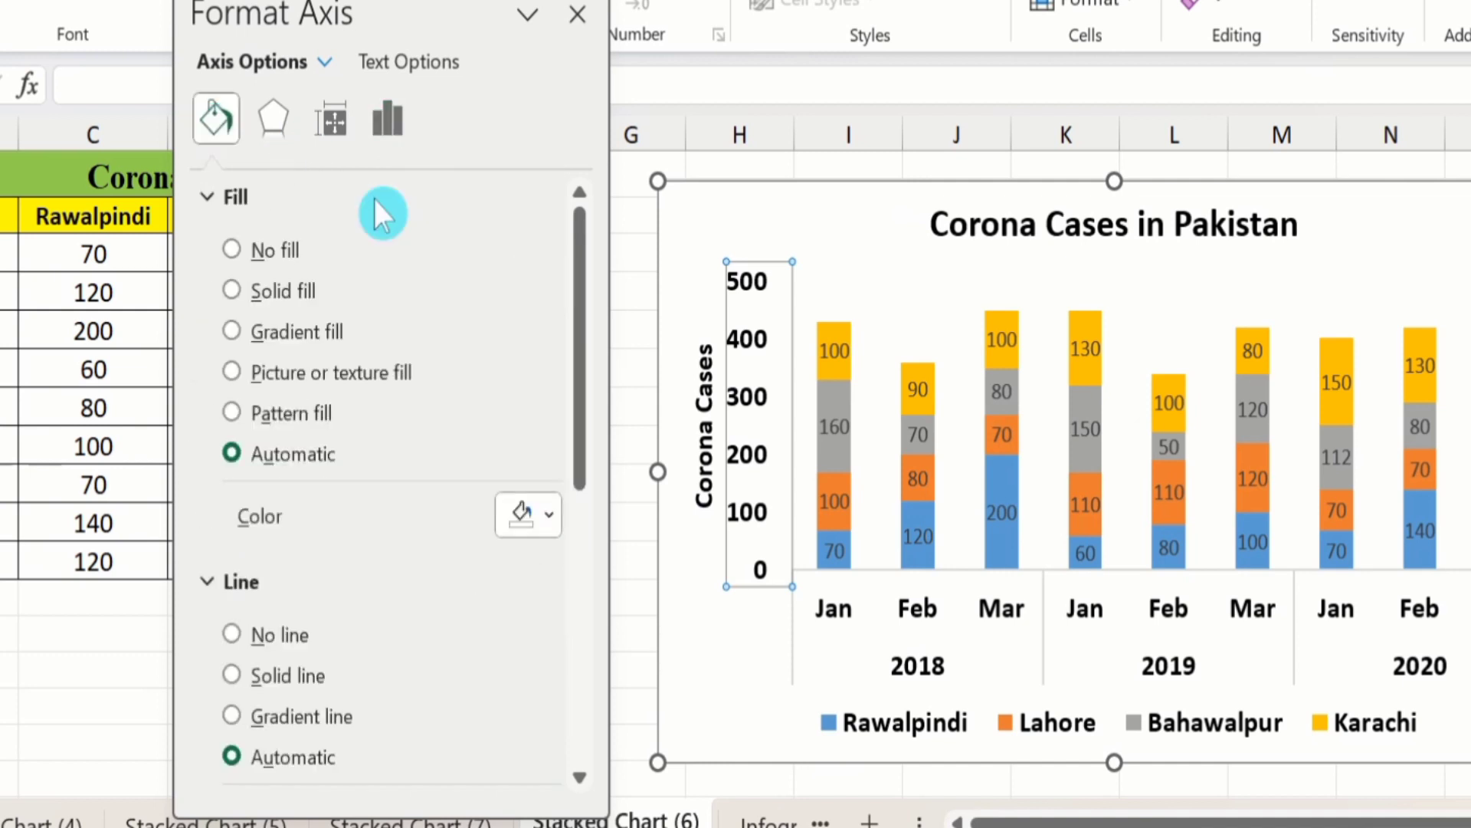
left_click(232, 675)
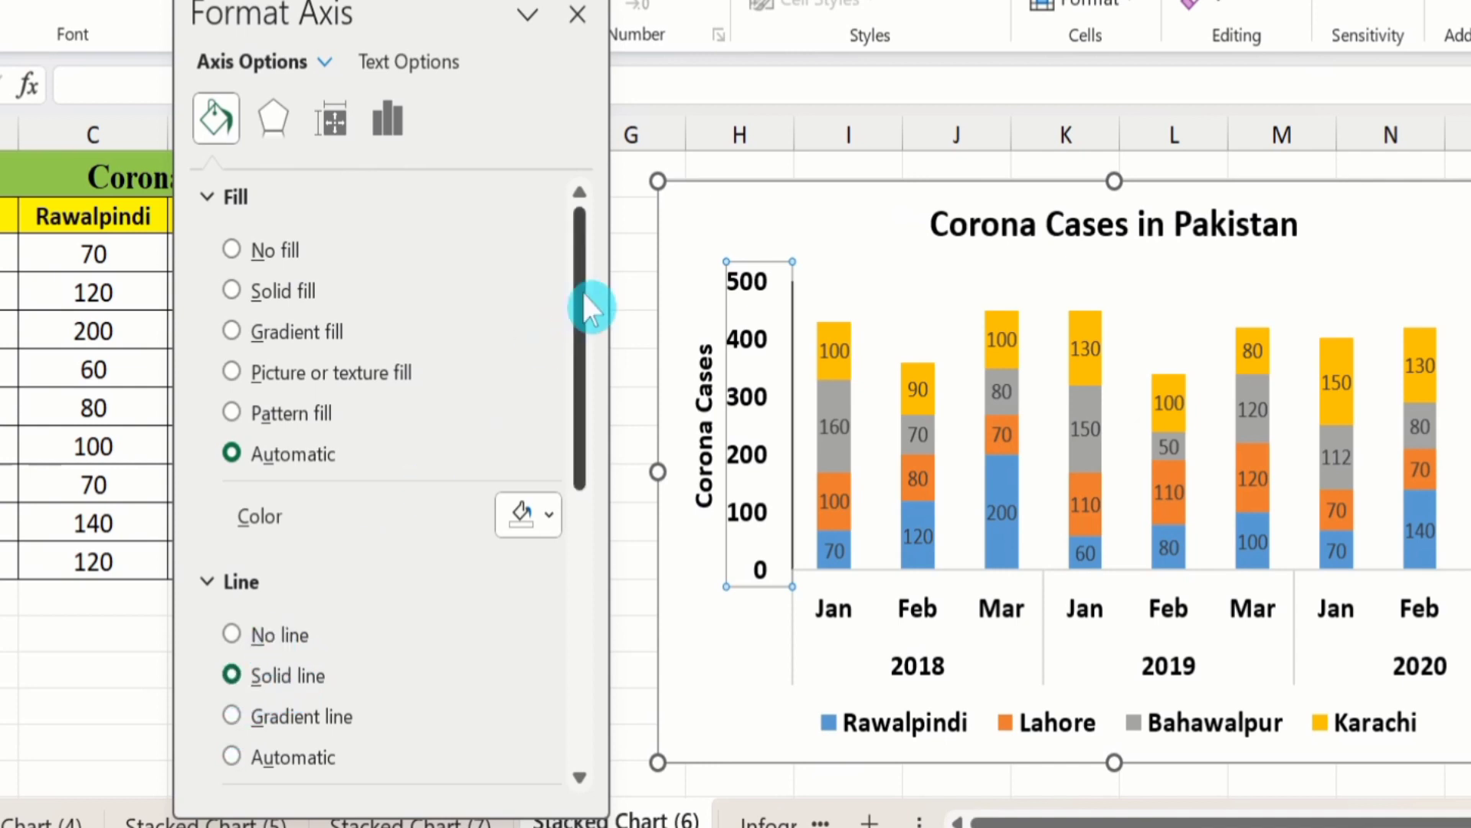
left_click_drag(576, 297, 582, 439)
left_click(550, 516)
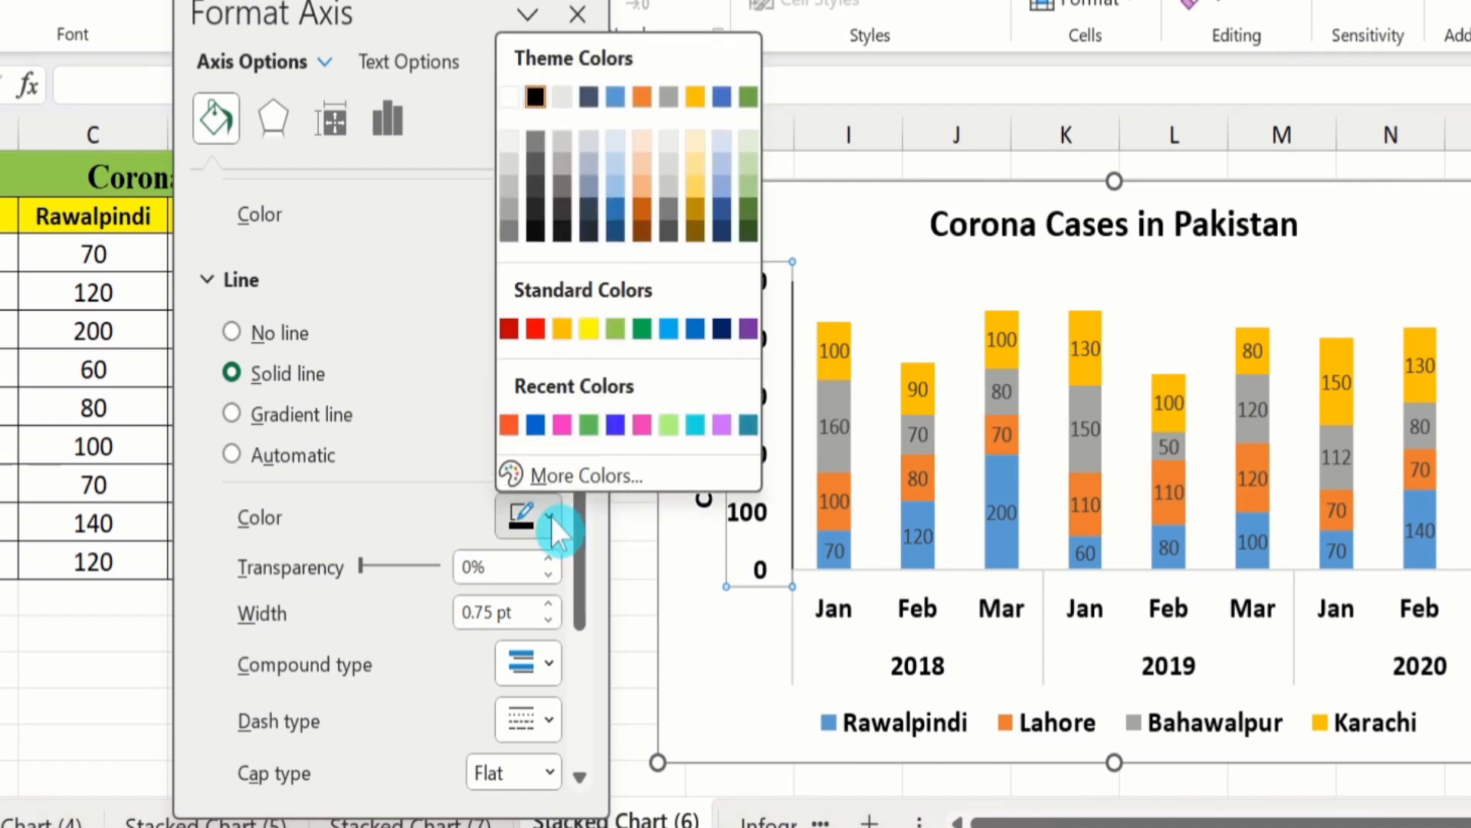
left_click(536, 97)
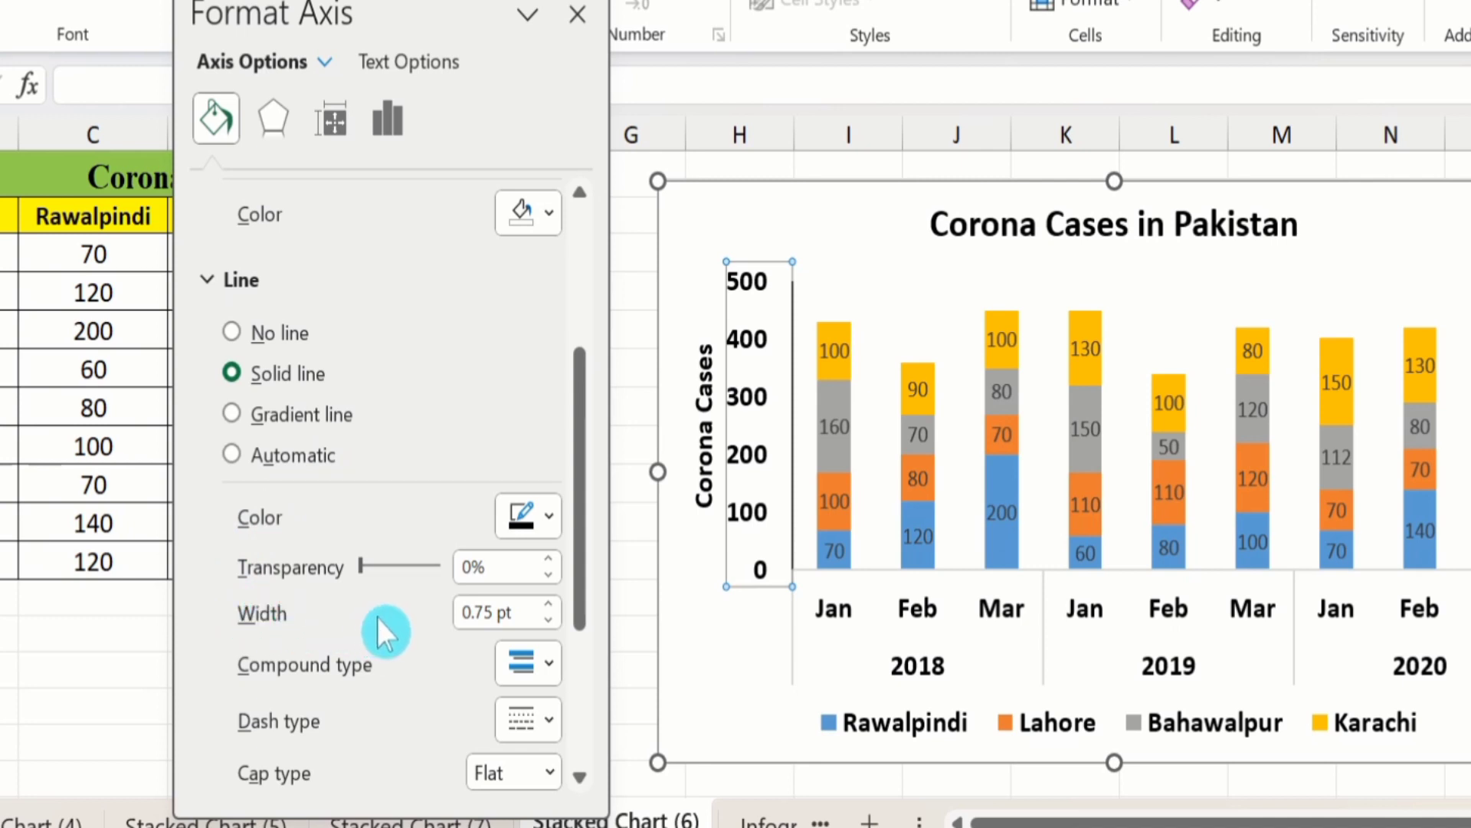
left_click(549, 605)
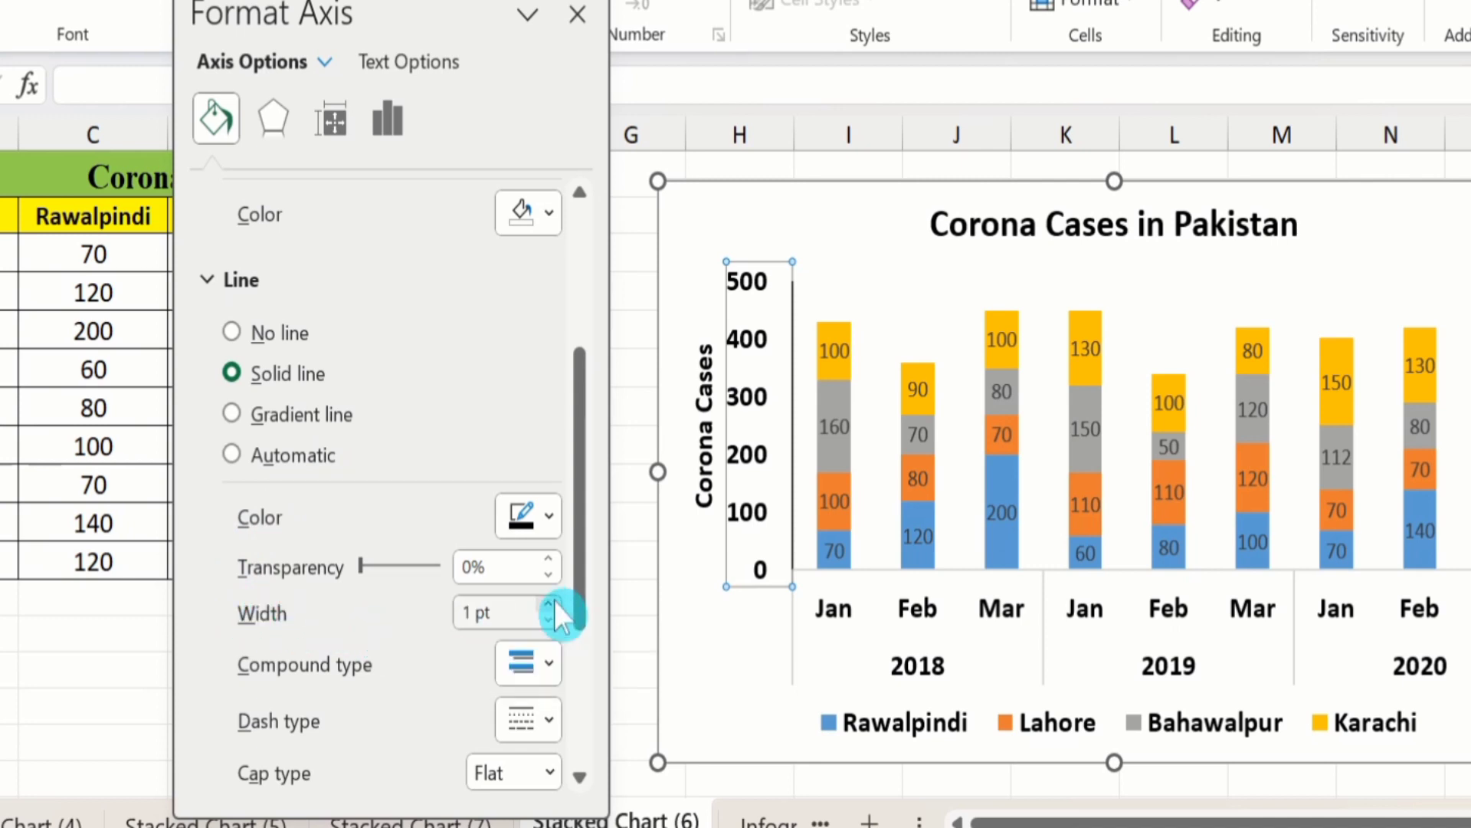
left_click(549, 604)
left_click(549, 605)
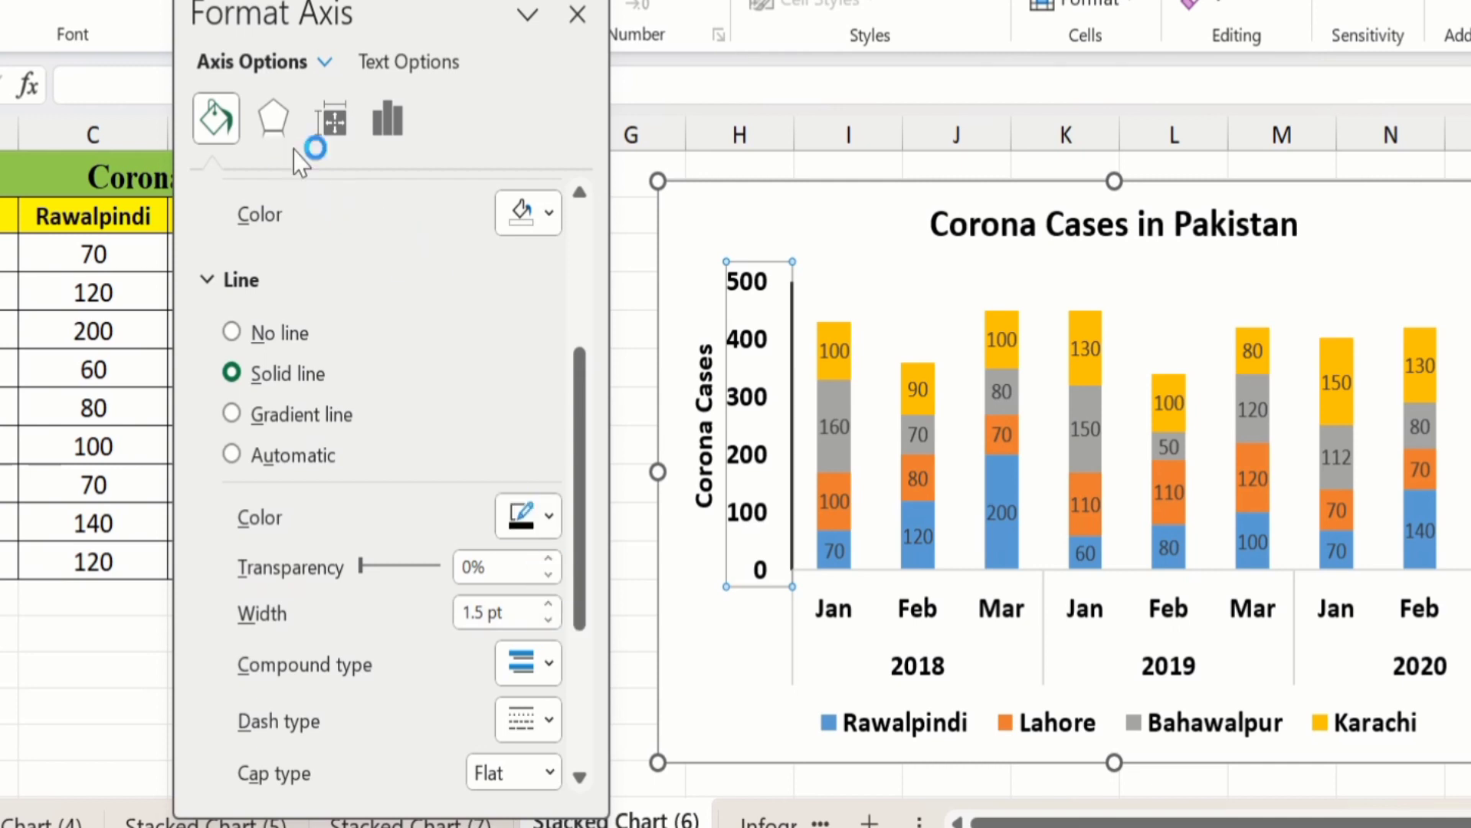
- Set the vertical axis major and minor tick marks to Outside
left_click(390, 119)
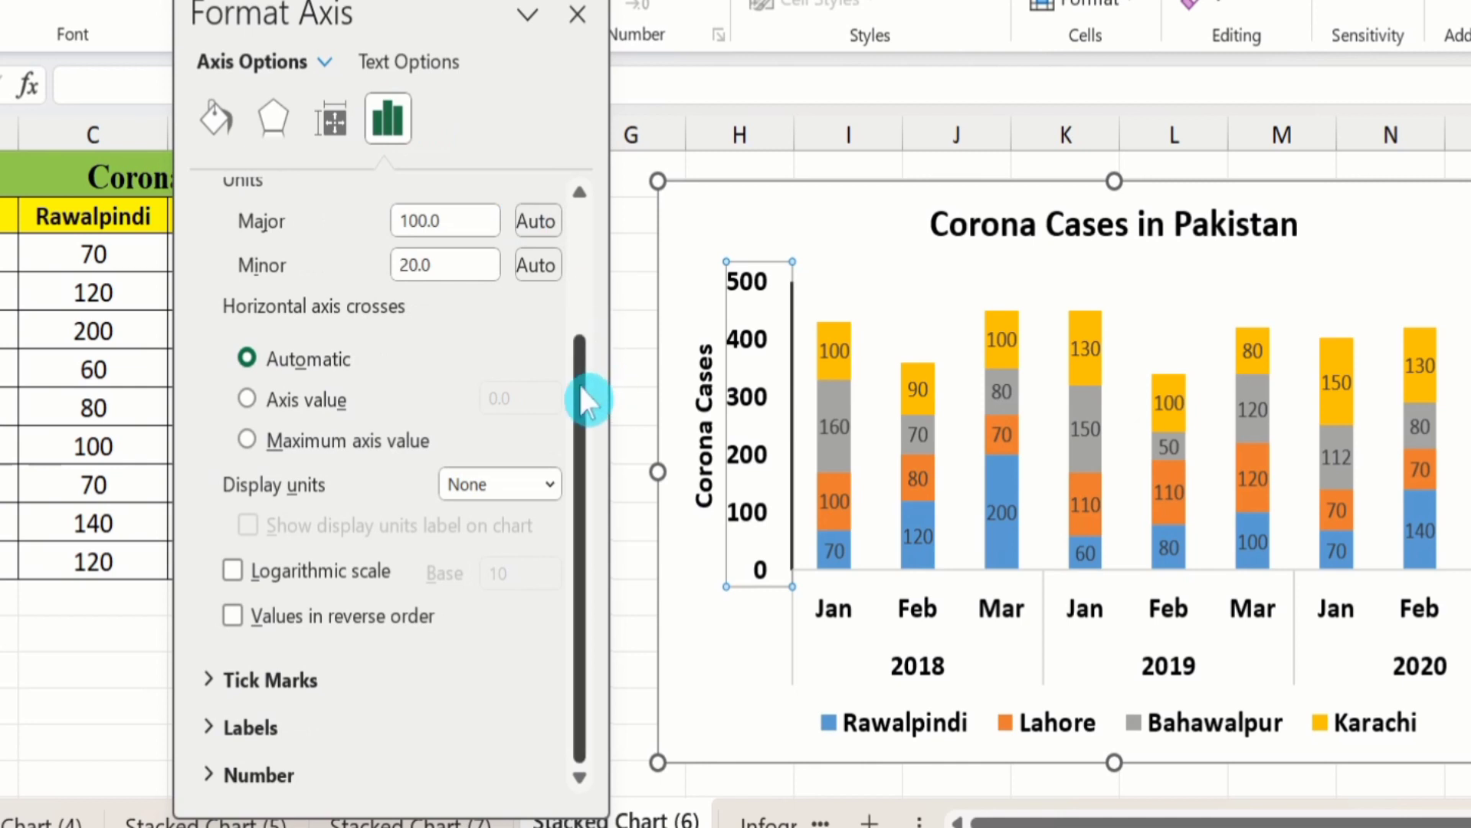
left_click(294, 682)
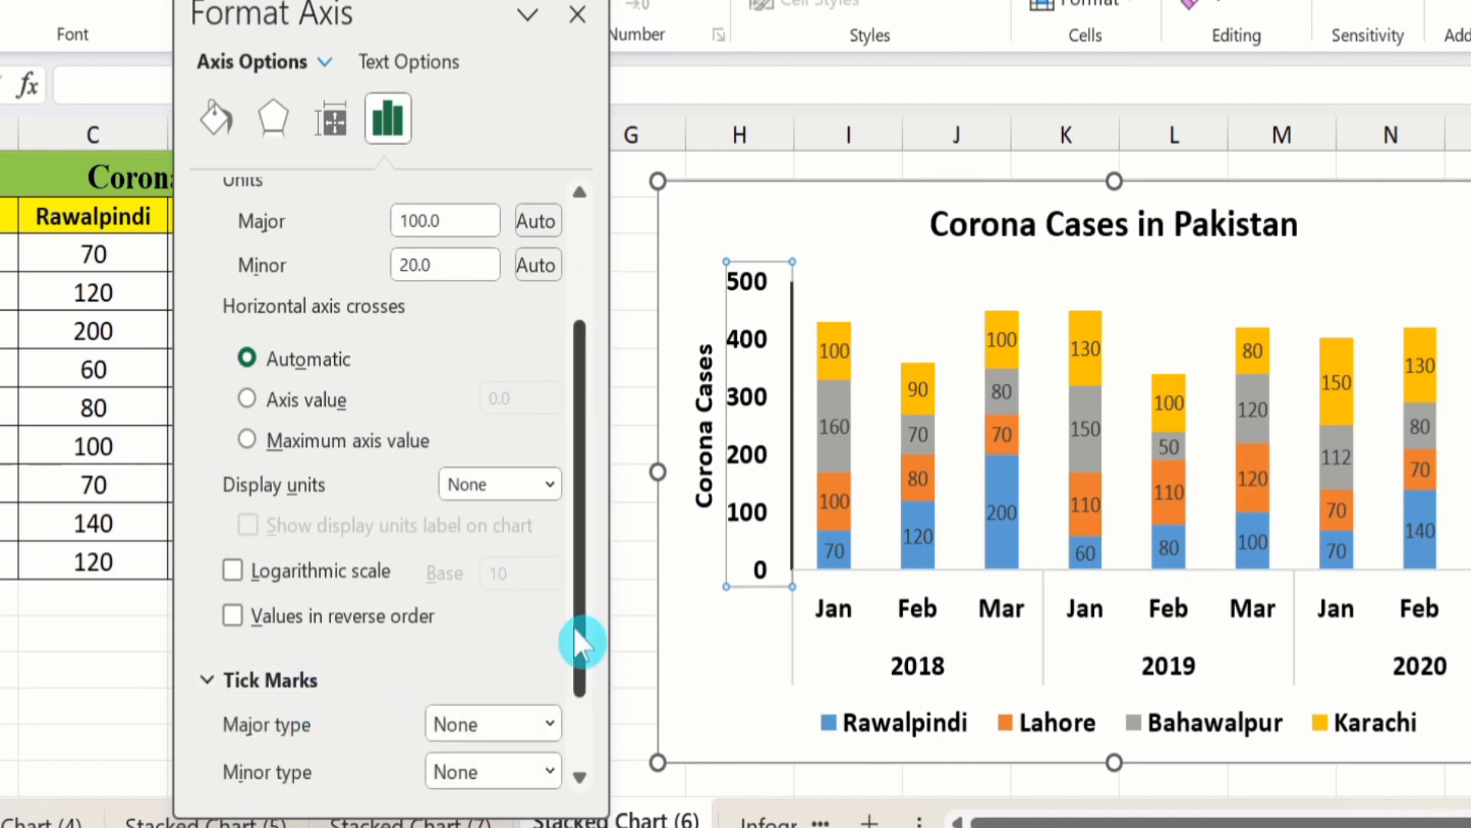
left_click_drag(576, 553, 581, 670)
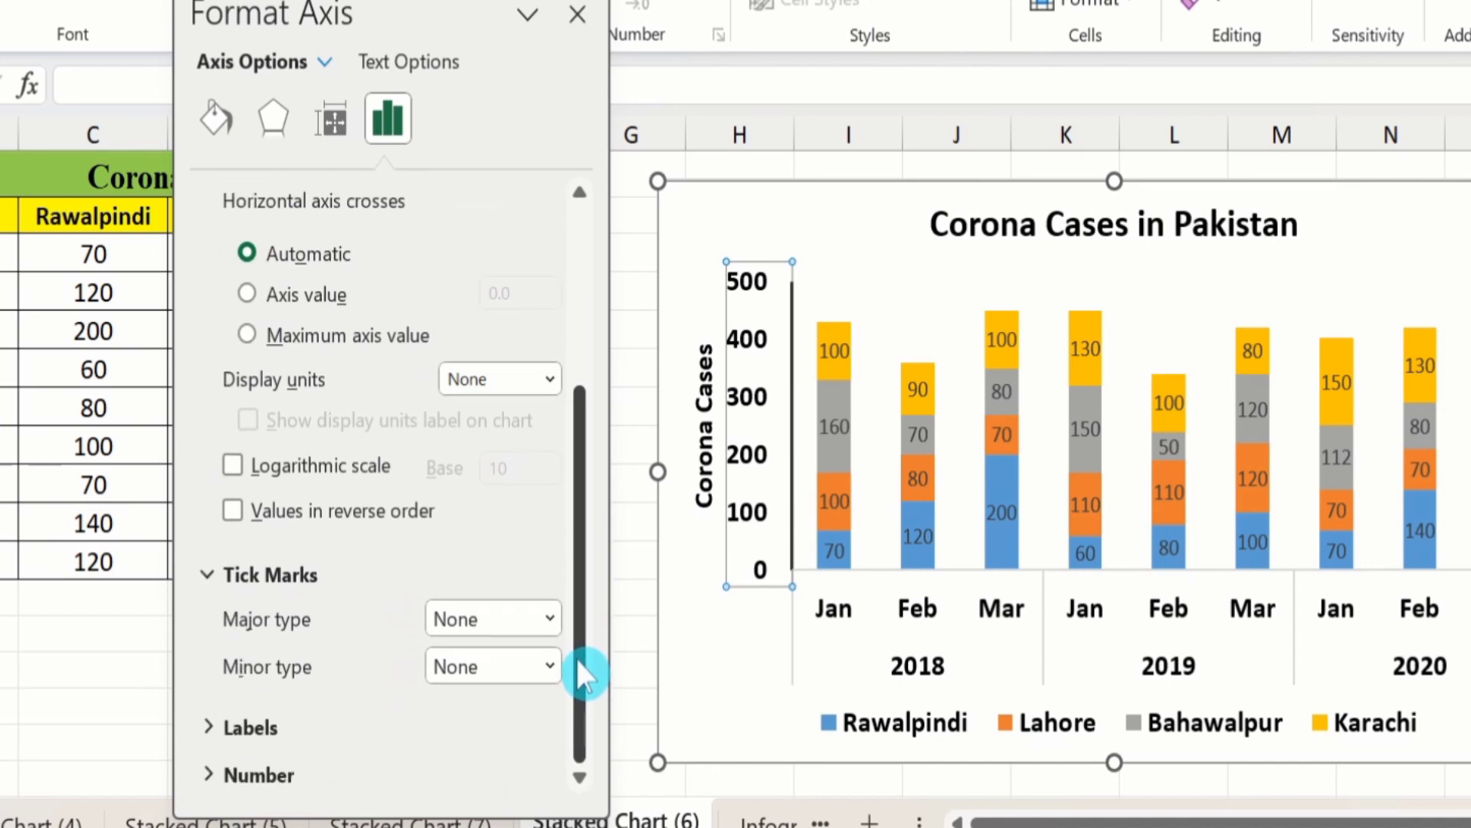
left_click(552, 619)
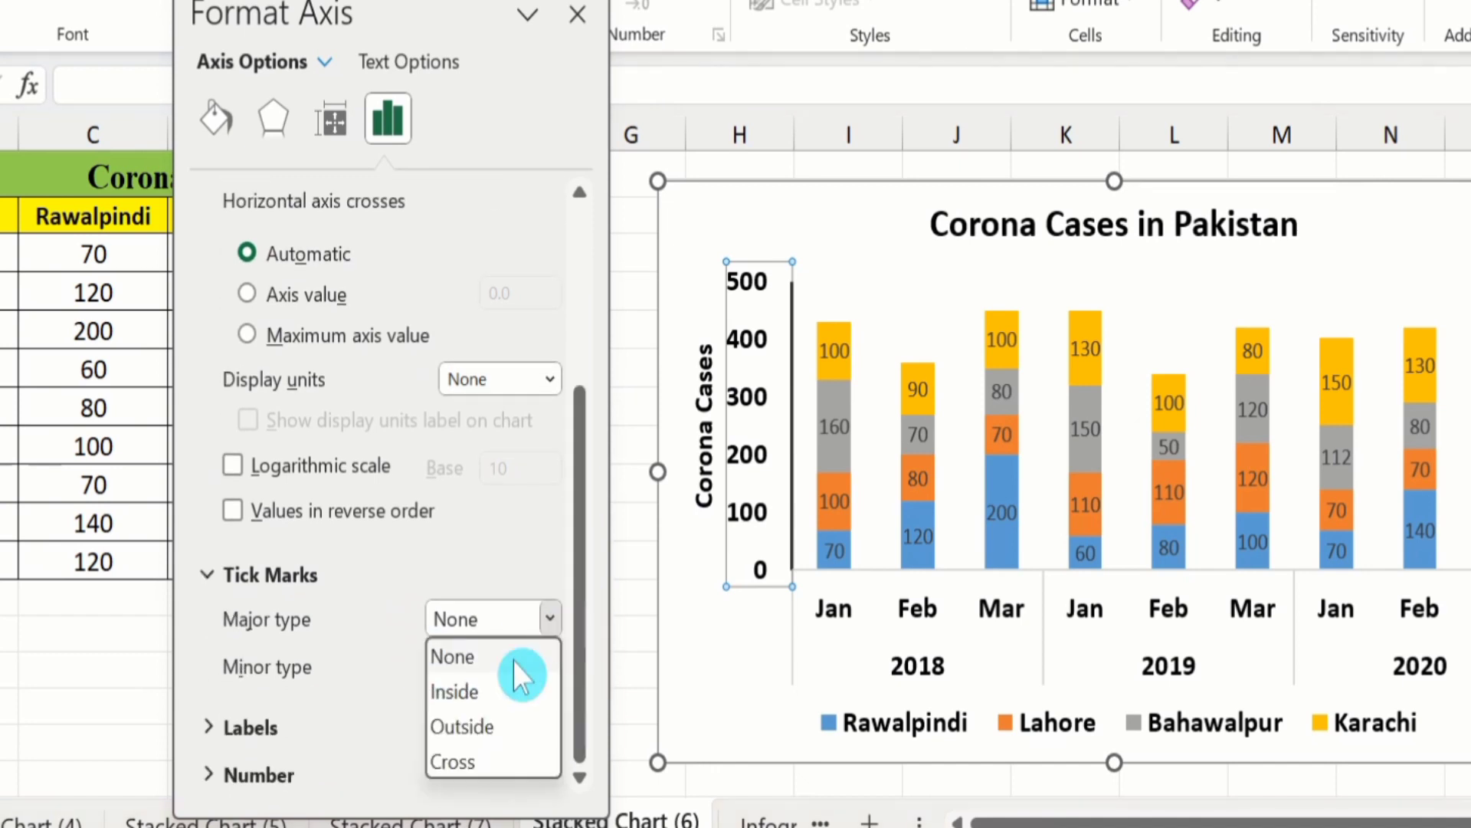
left_click(494, 737)
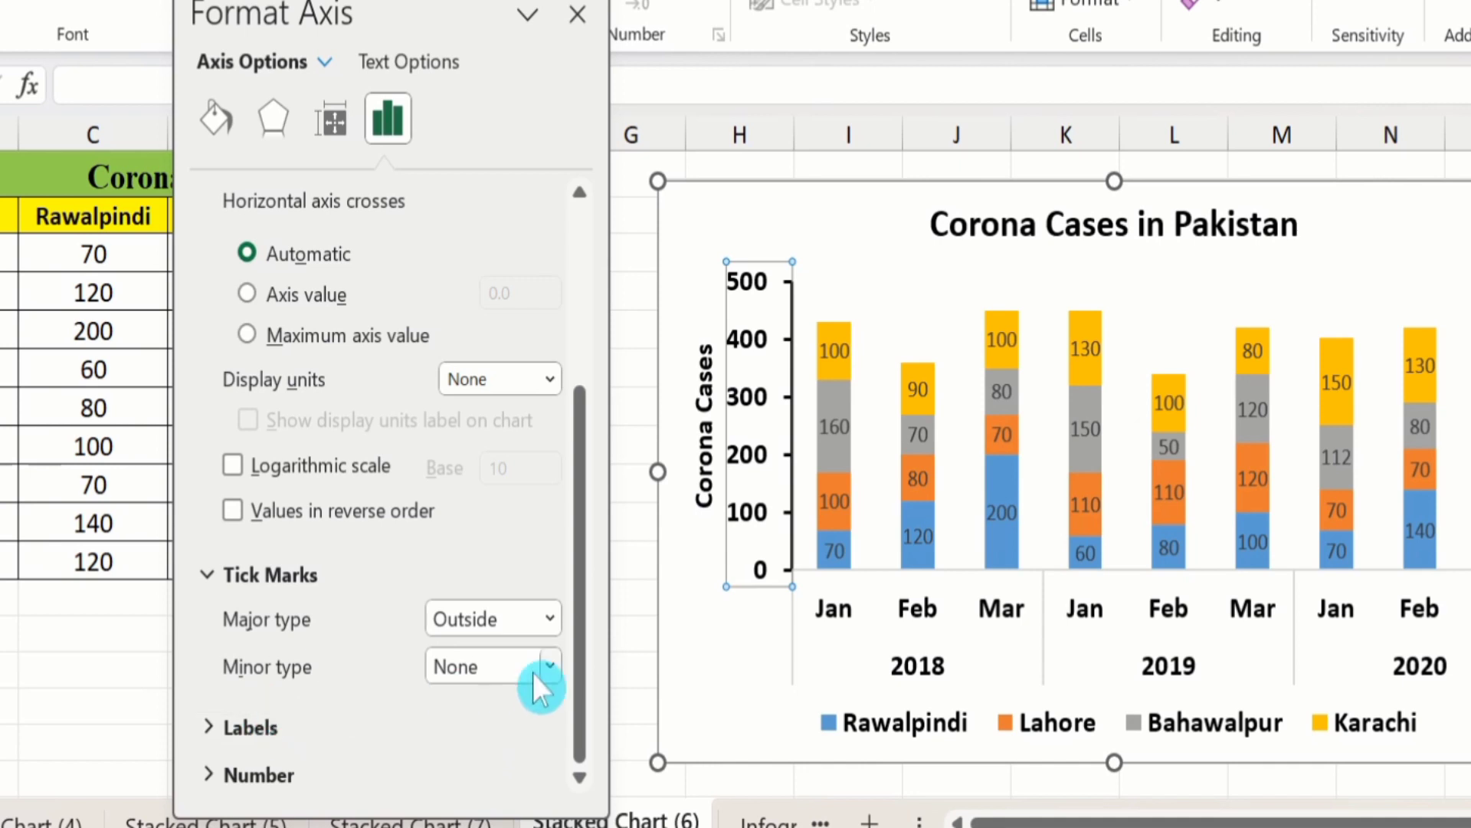
left_click(550, 663)
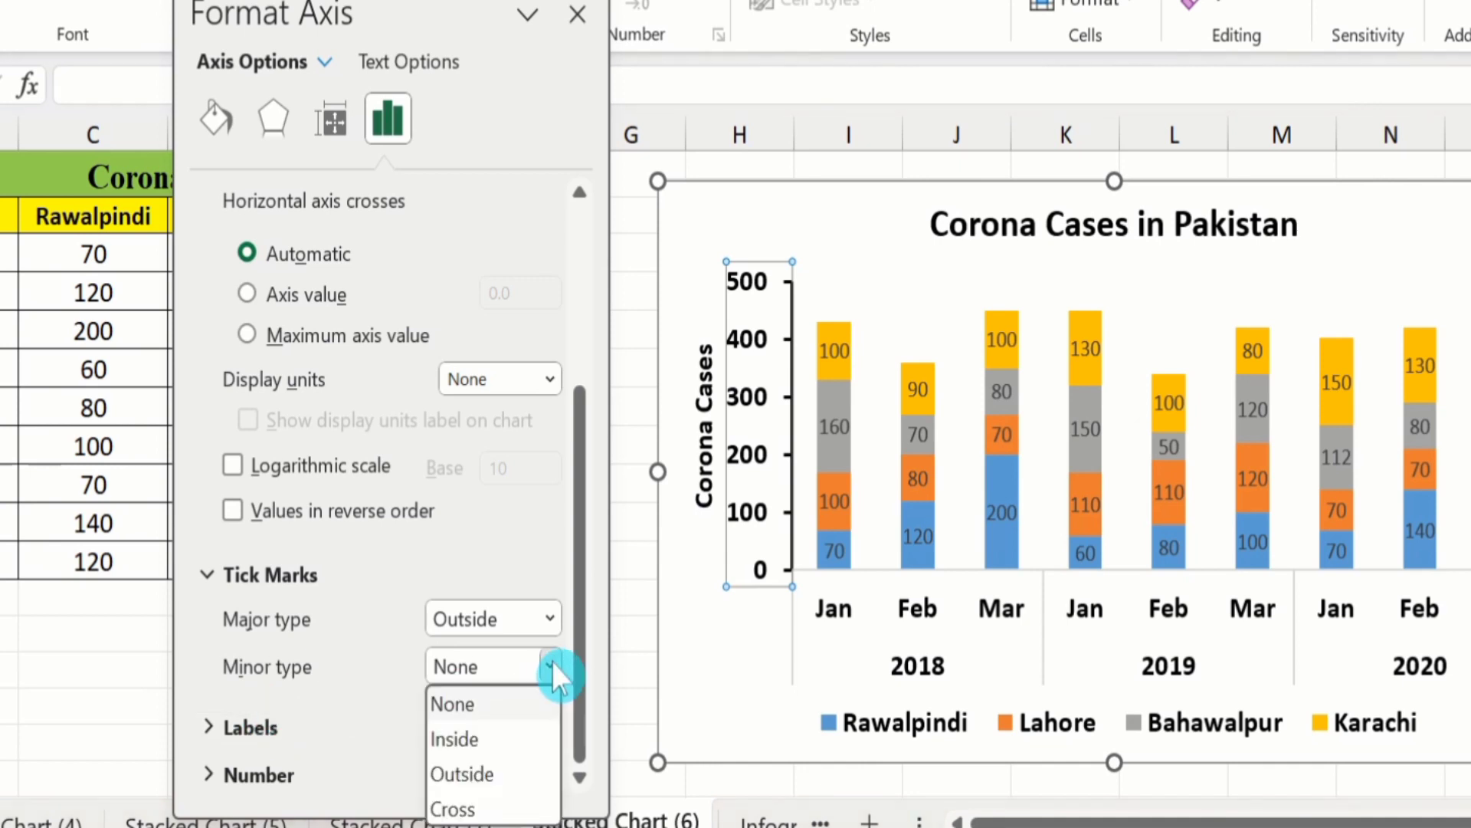
left_click(492, 774)
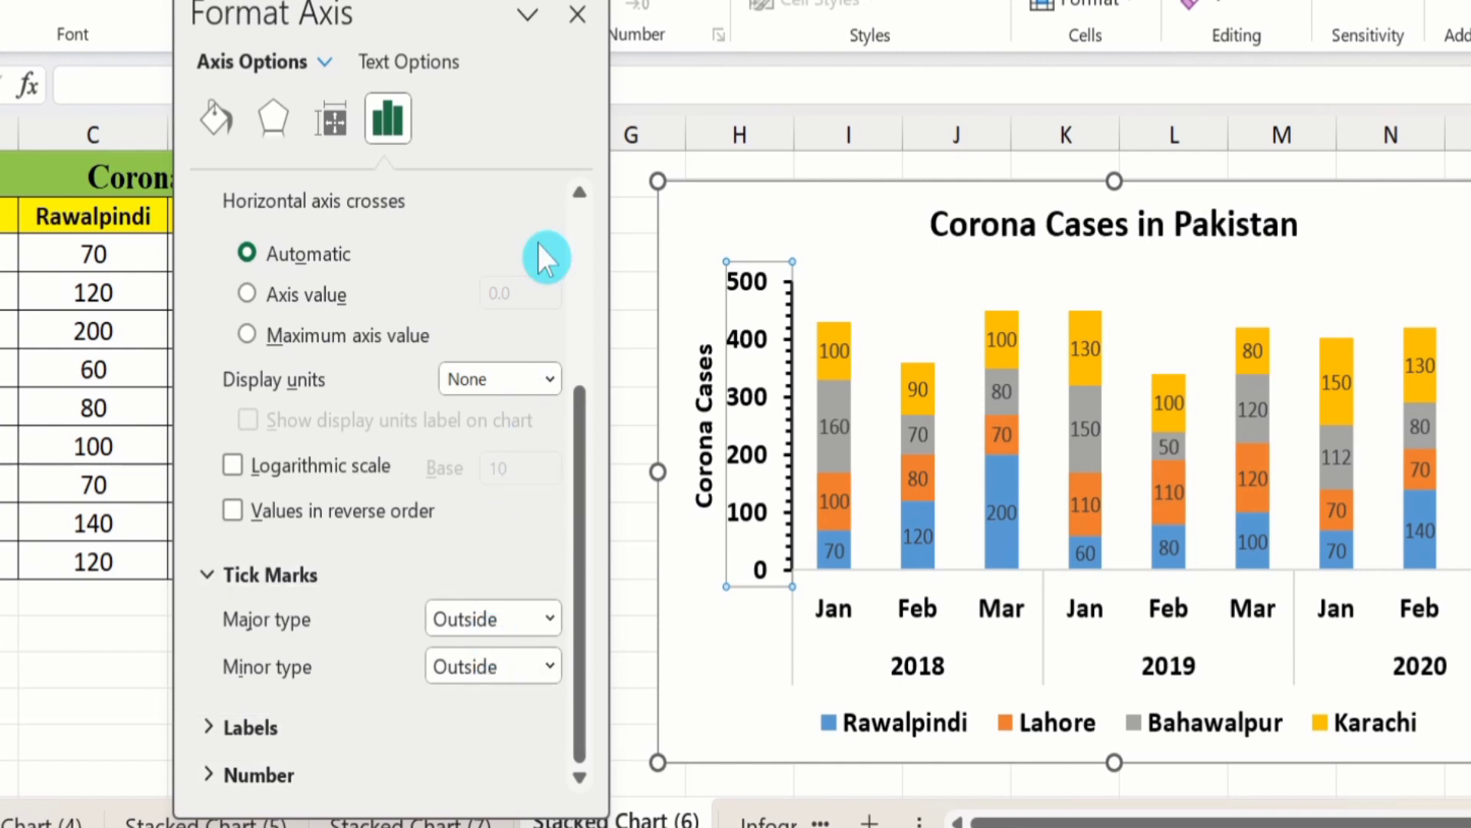
- Give the horizontal category axis a solid 1.5 pt line and close the formatting pane
left_click(924, 606)
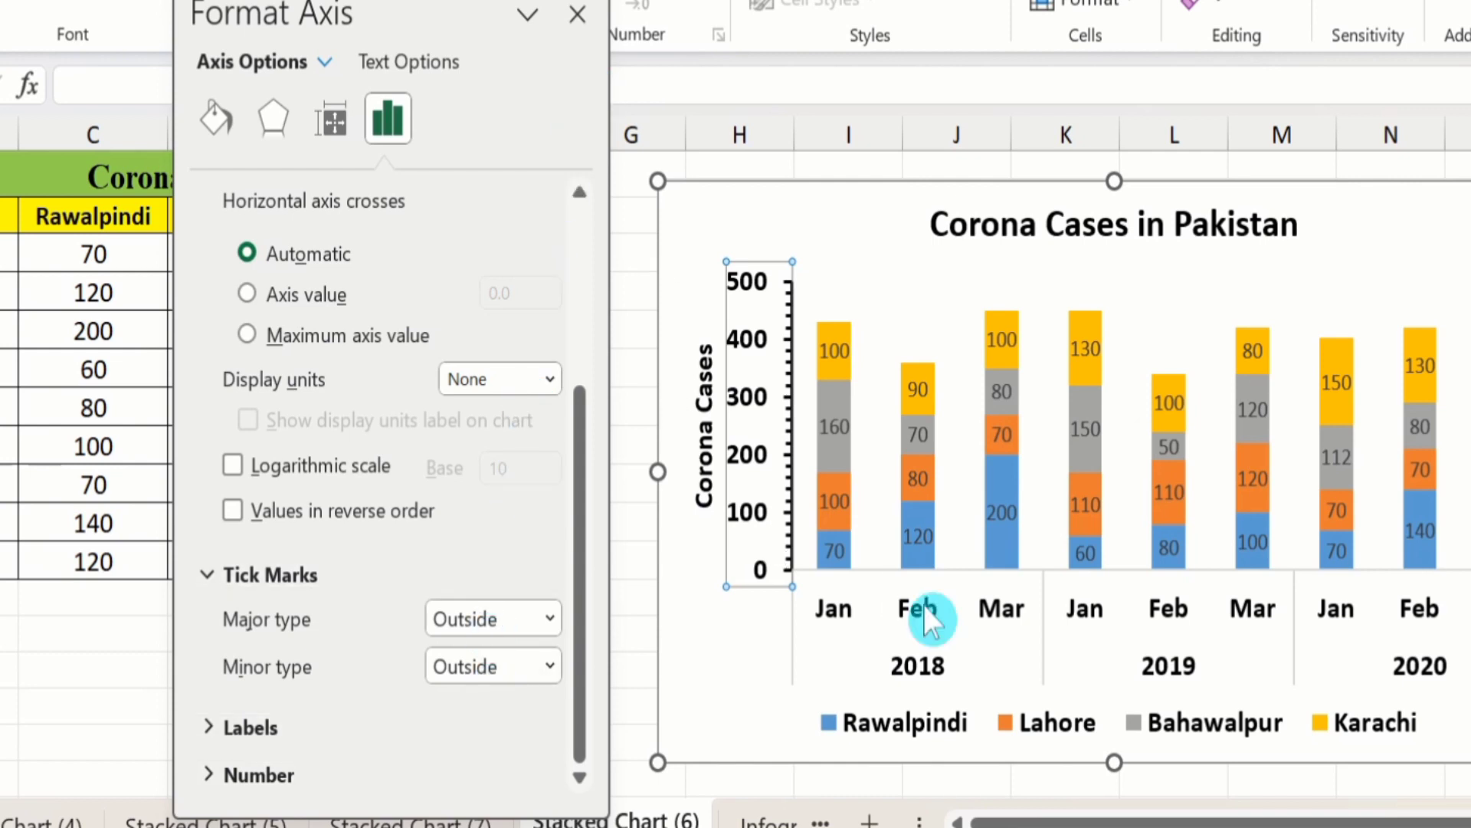
left_click(926, 607)
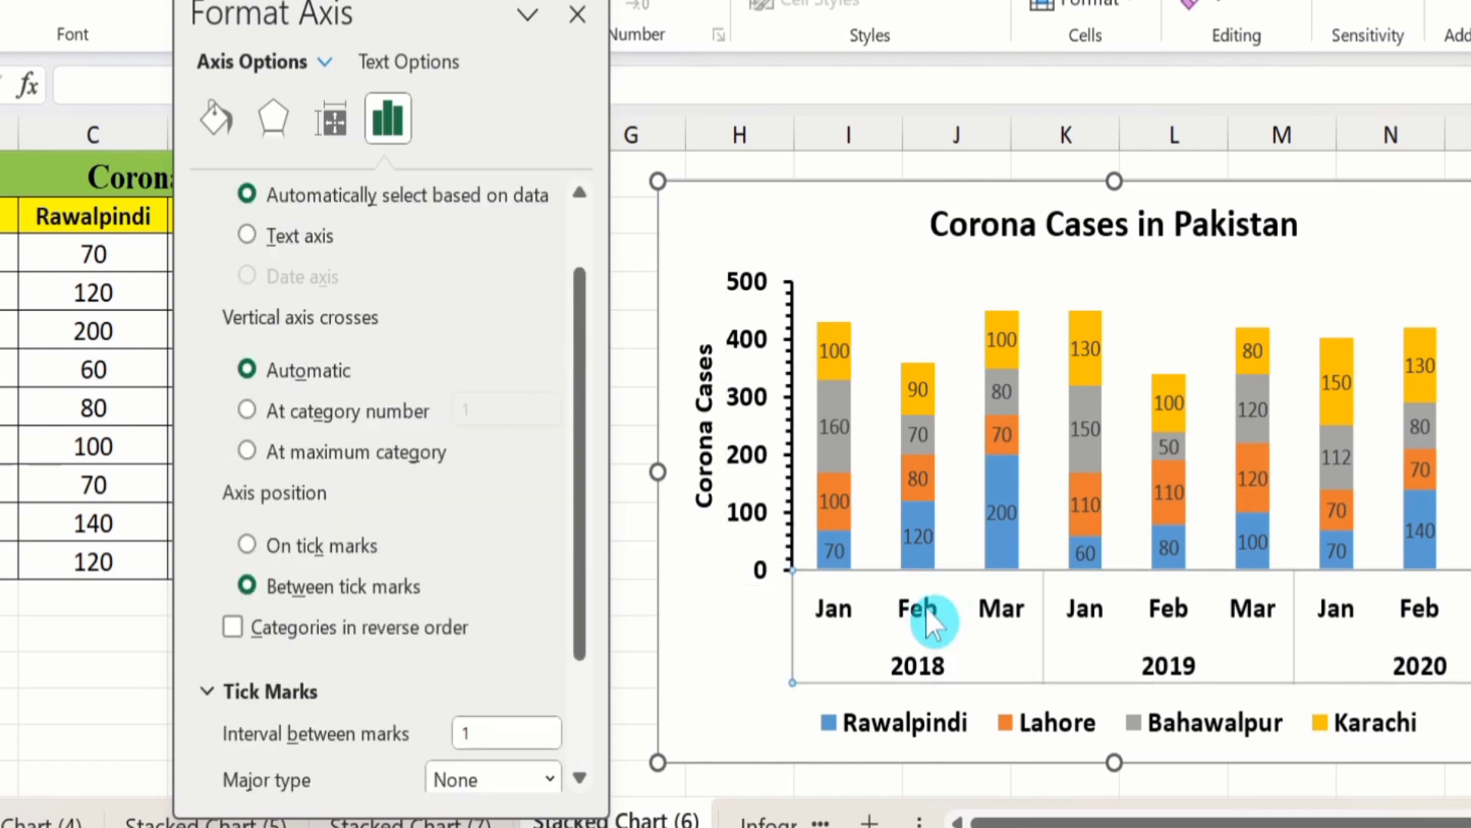
left_click(214, 120)
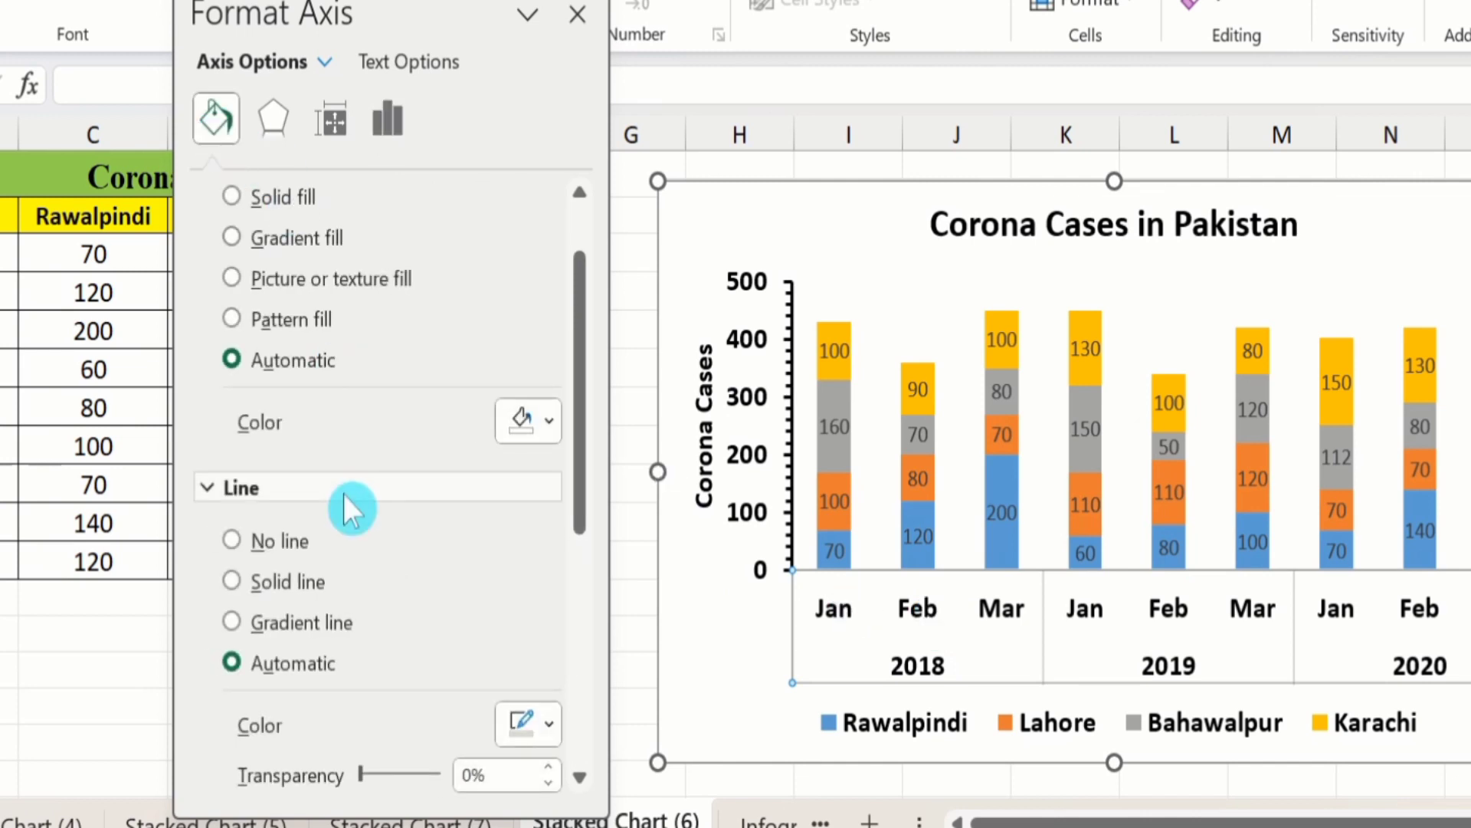
left_click(231, 580)
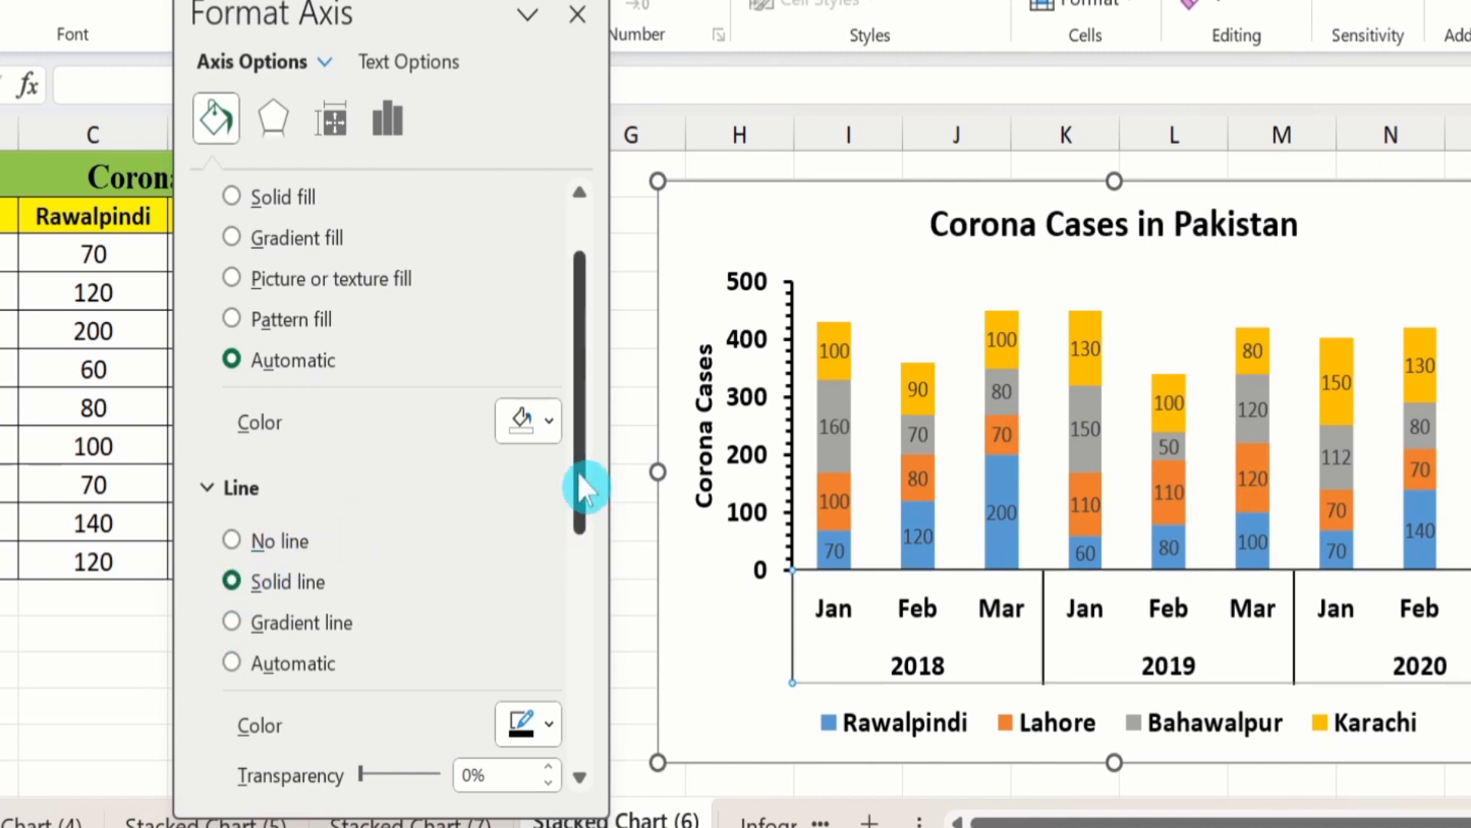
left_click_drag(576, 471, 587, 622)
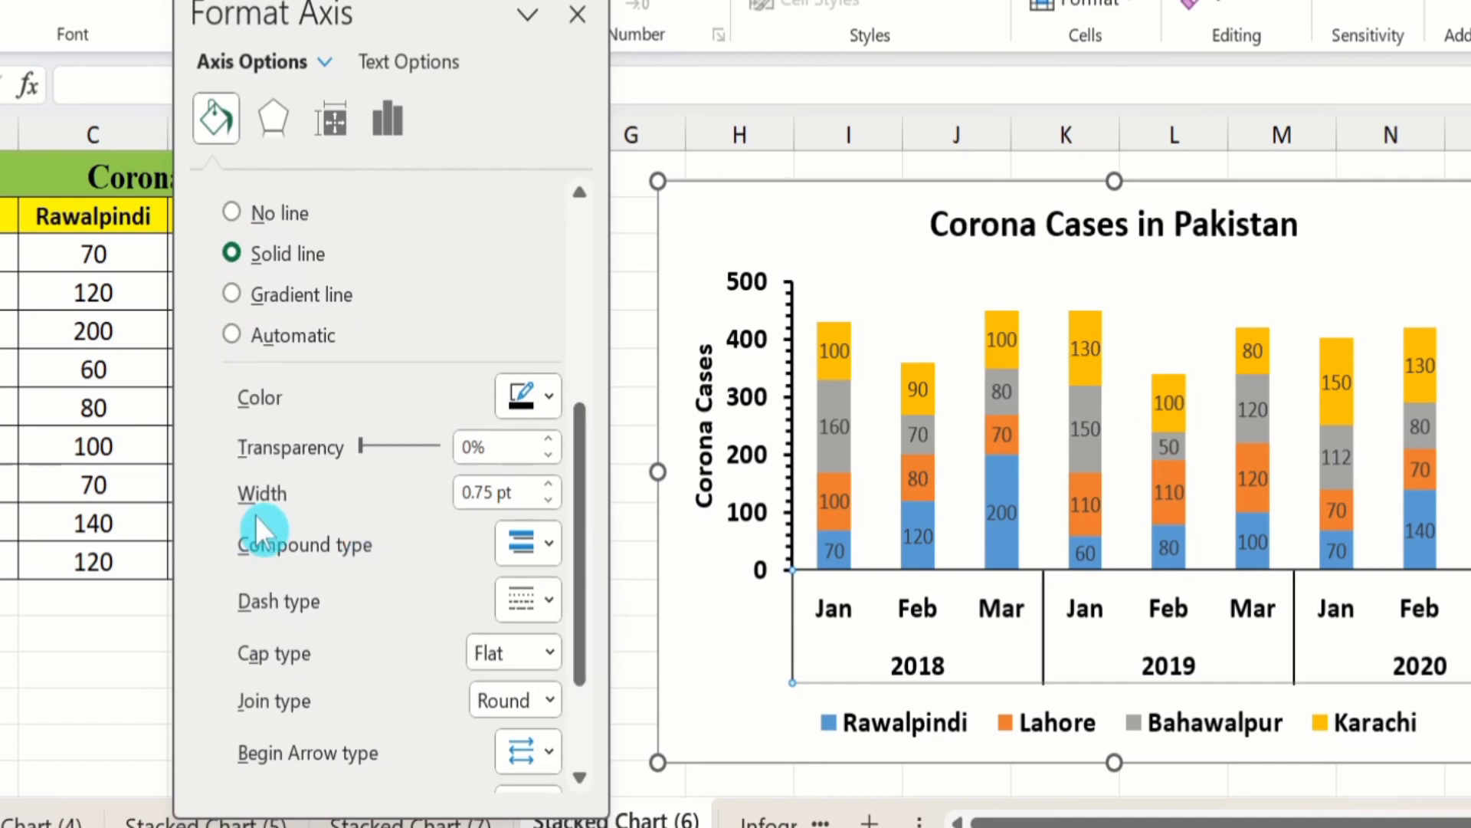
left_click(548, 486)
left_click(549, 486)
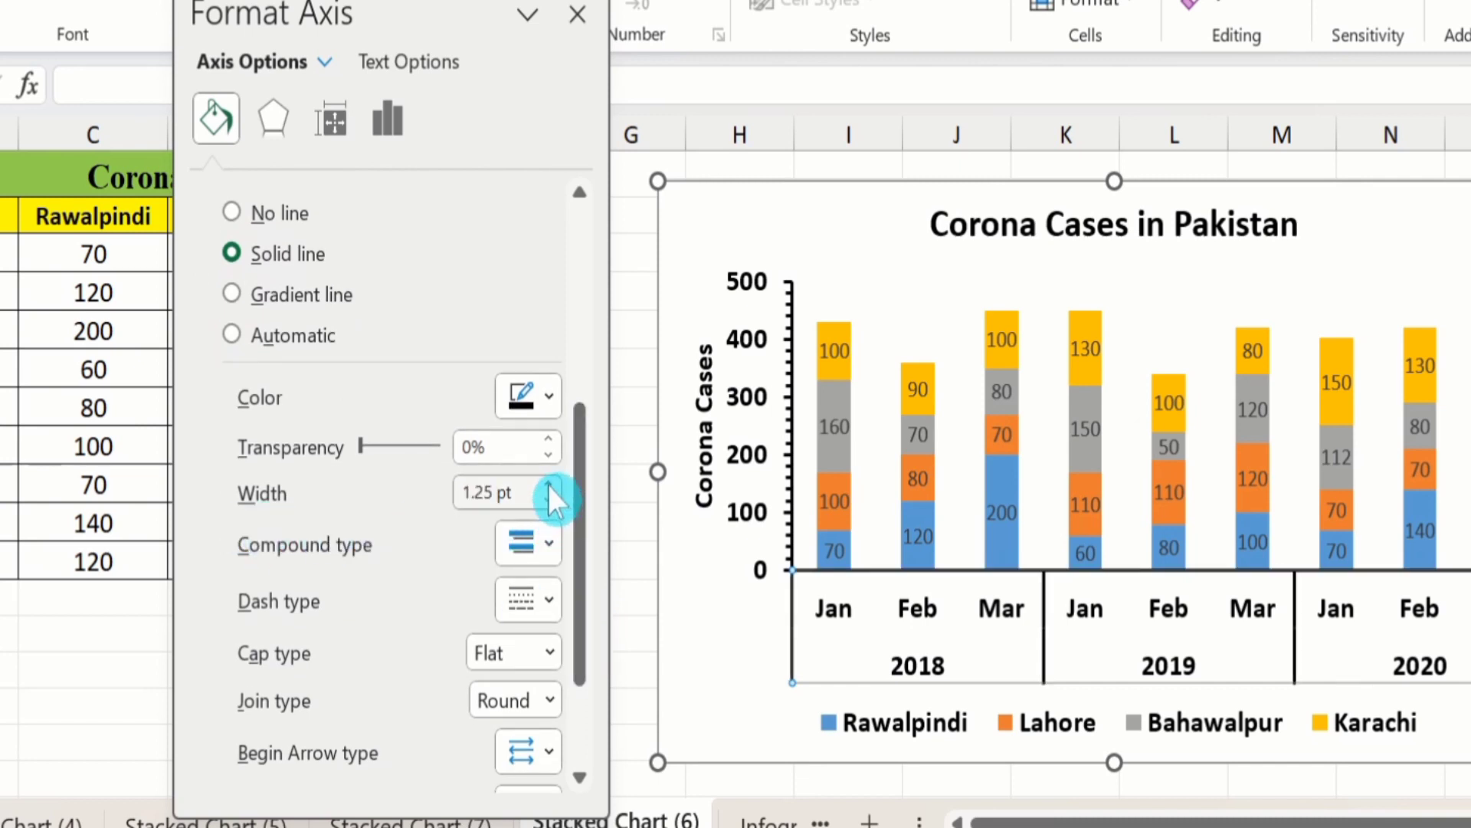
left_click(549, 485)
left_click(575, 18)
- Cut the Karachi series gap width from 75% to 12%, then close the formatting pane
left_click(762, 409)
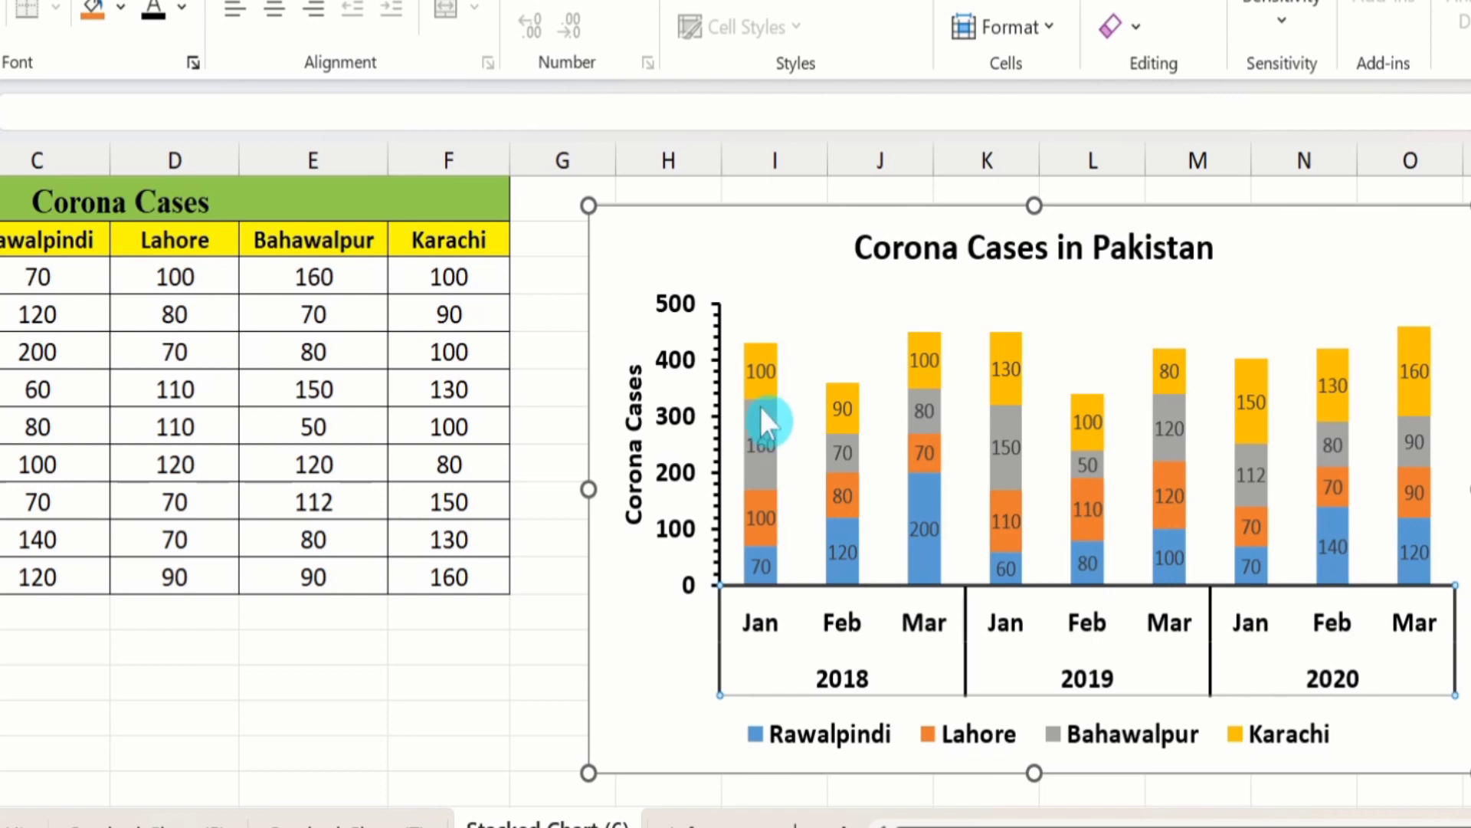
left_click(759, 394)
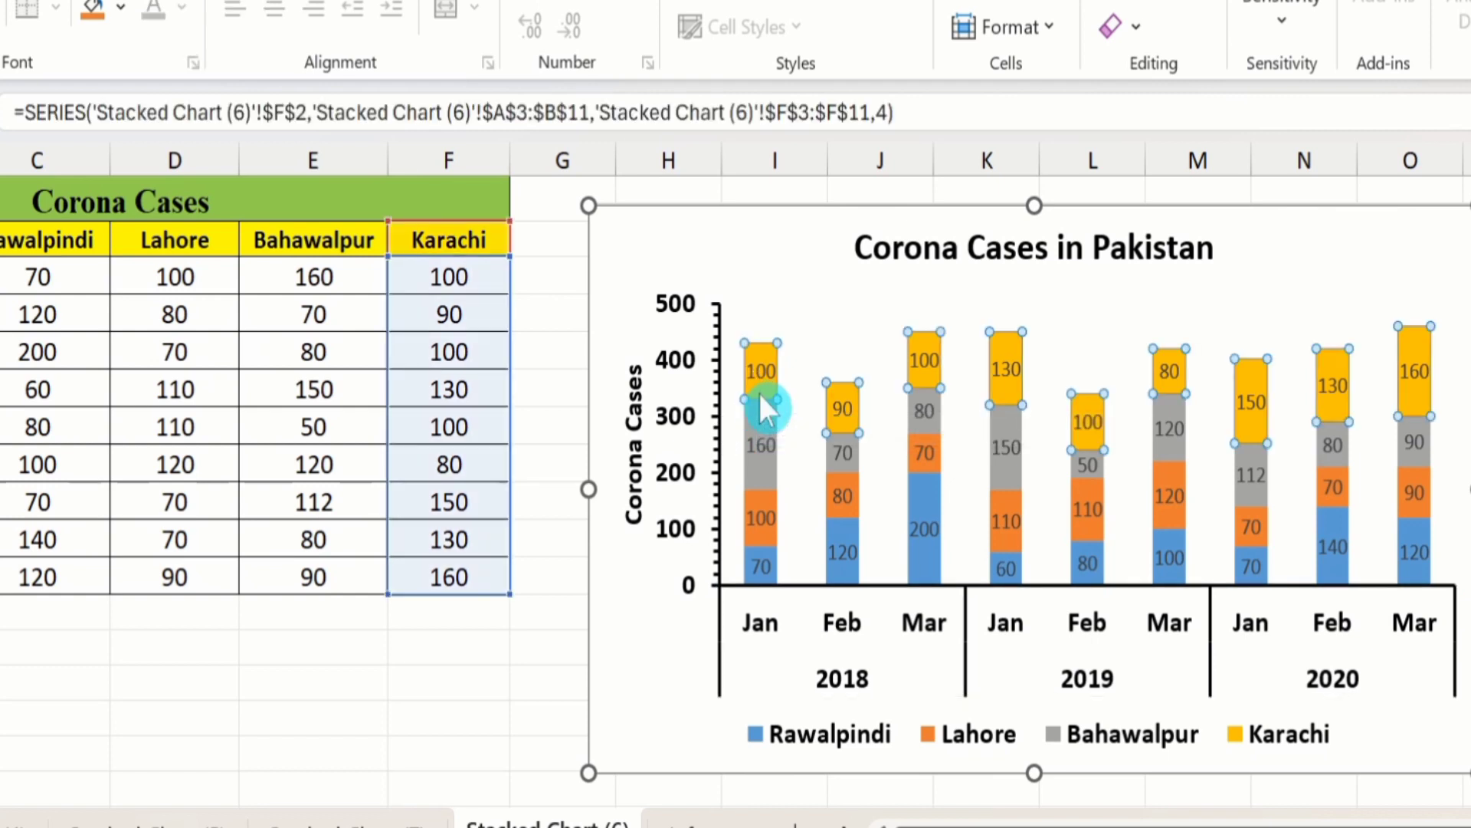
right_click(759, 393)
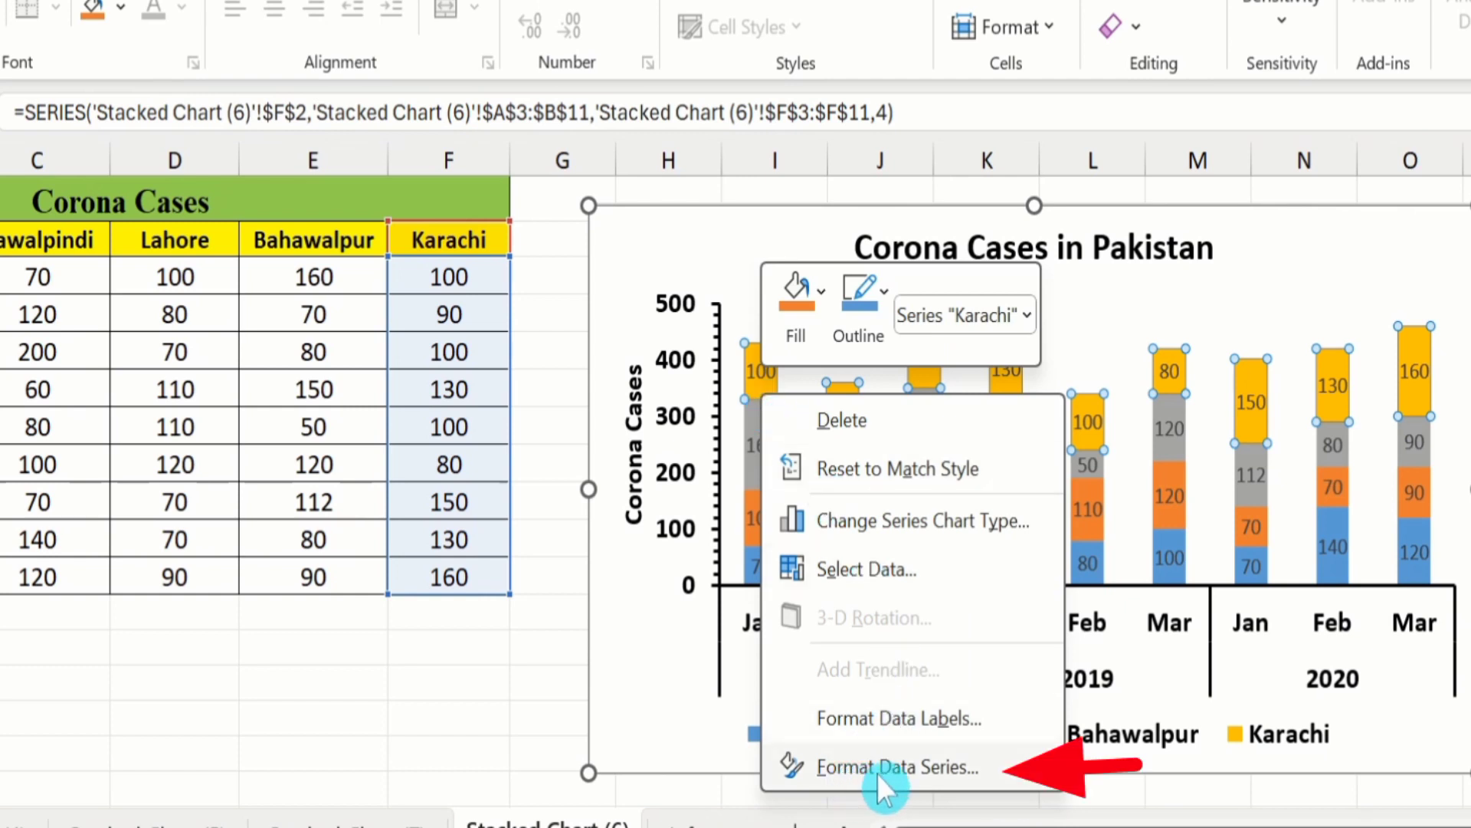
left_click(895, 767)
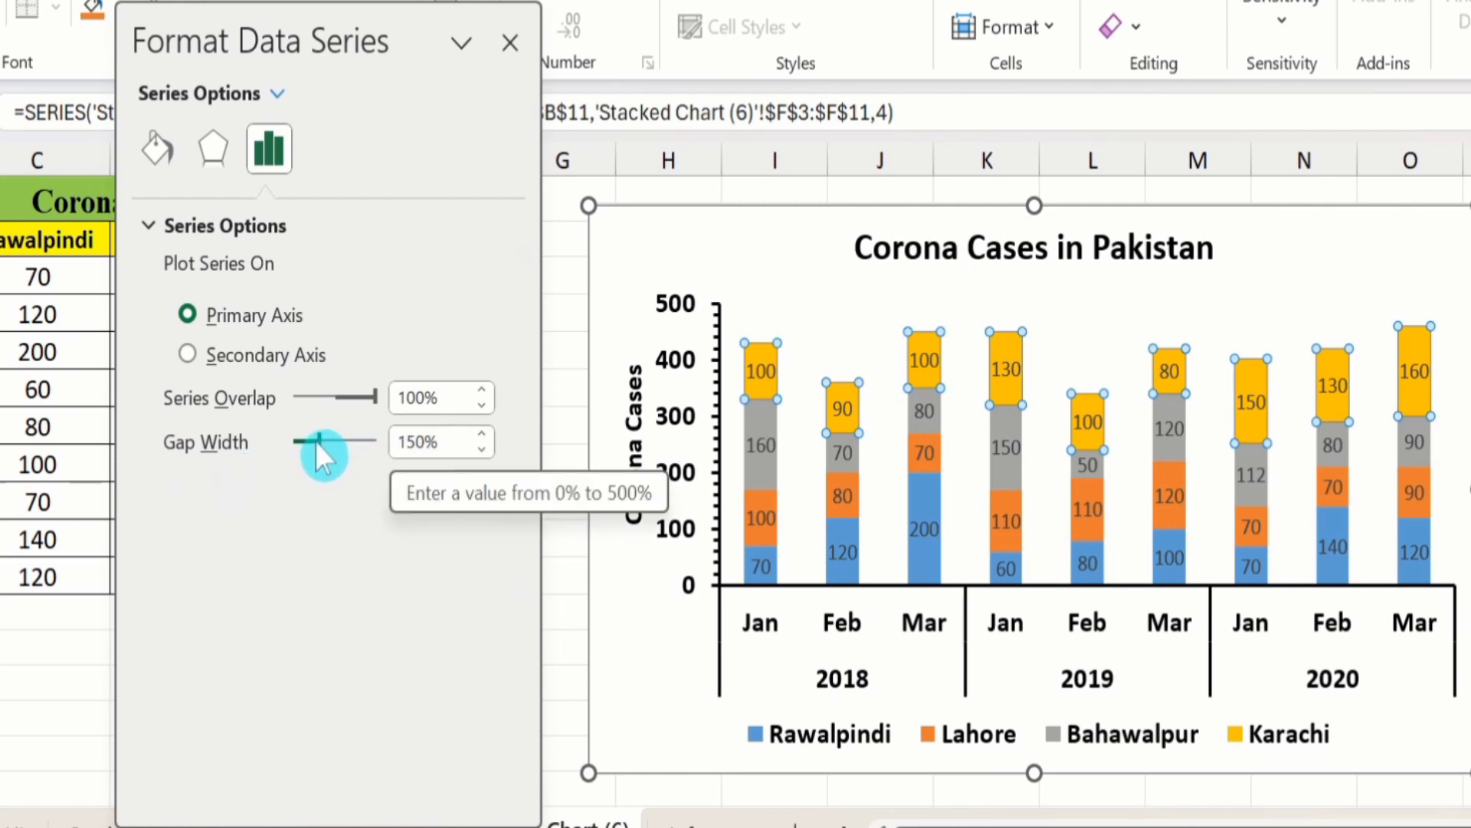
mouse_move(318, 446)
left_mouse_down()
mouse_move(345, 443)
mouse_move(302, 438)
left_mouse_up()
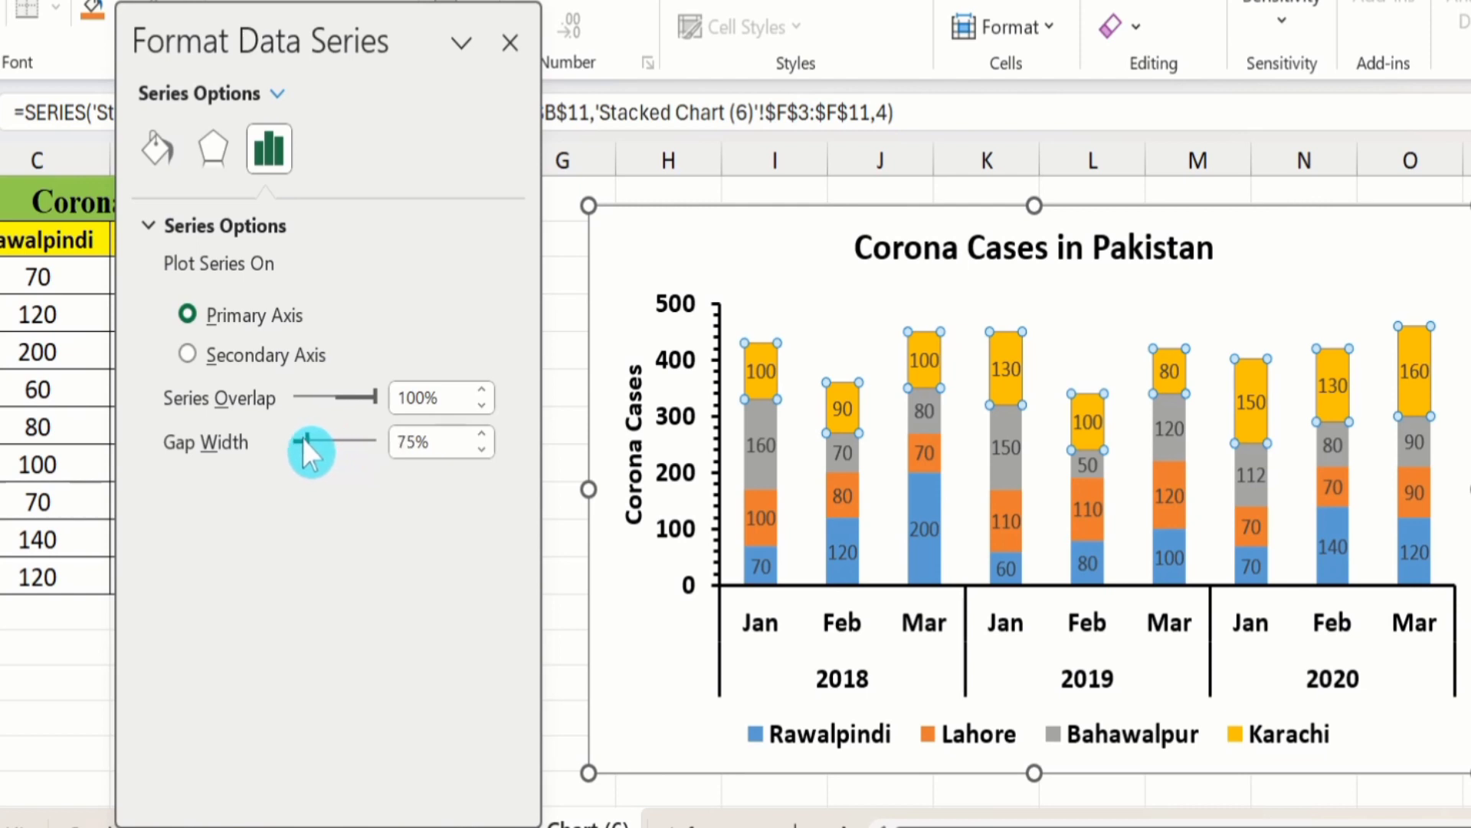
left_click(416, 443)
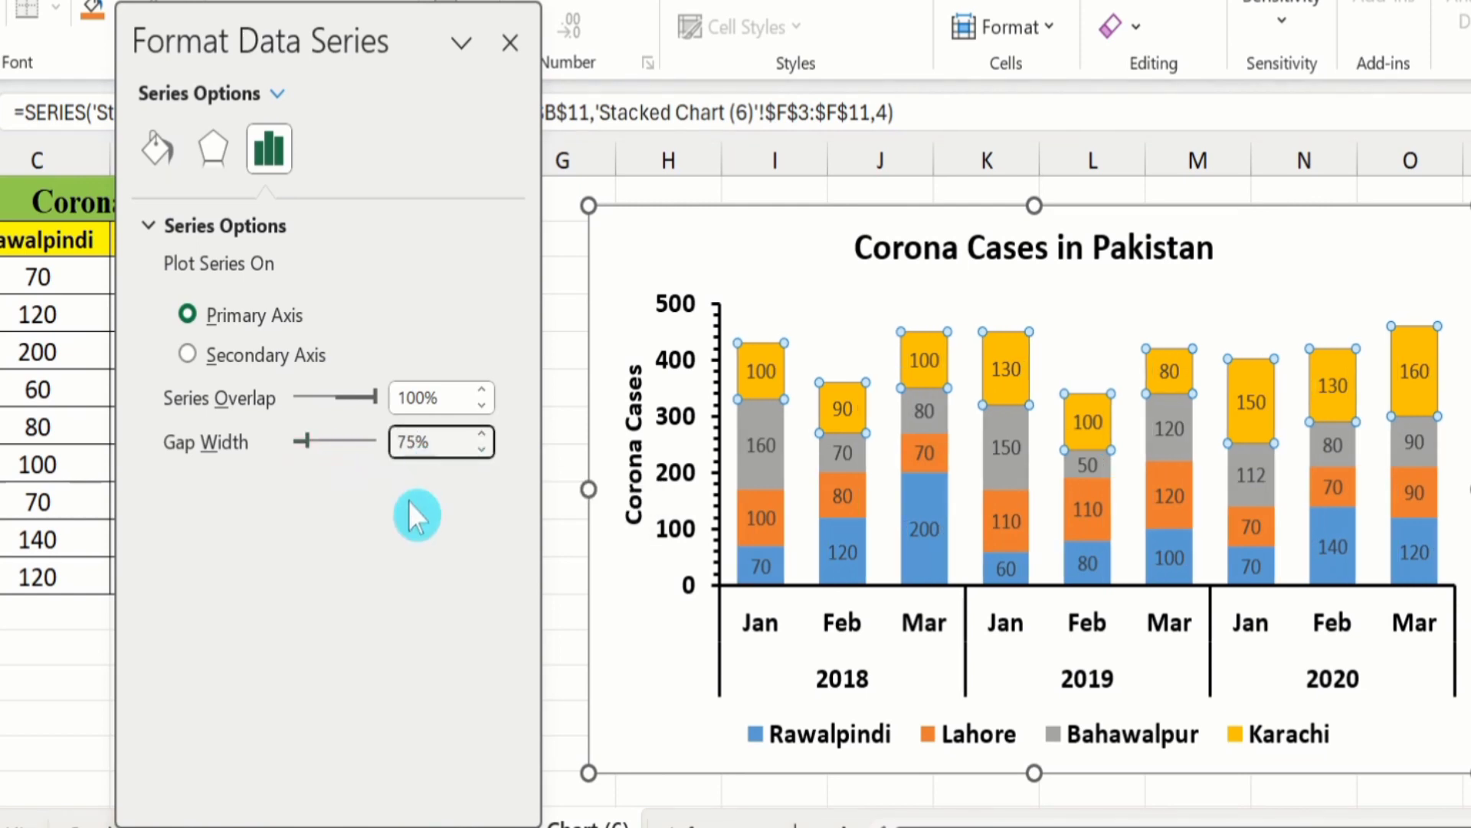
key("BackSpace")
key("BackSpace")
type("12")
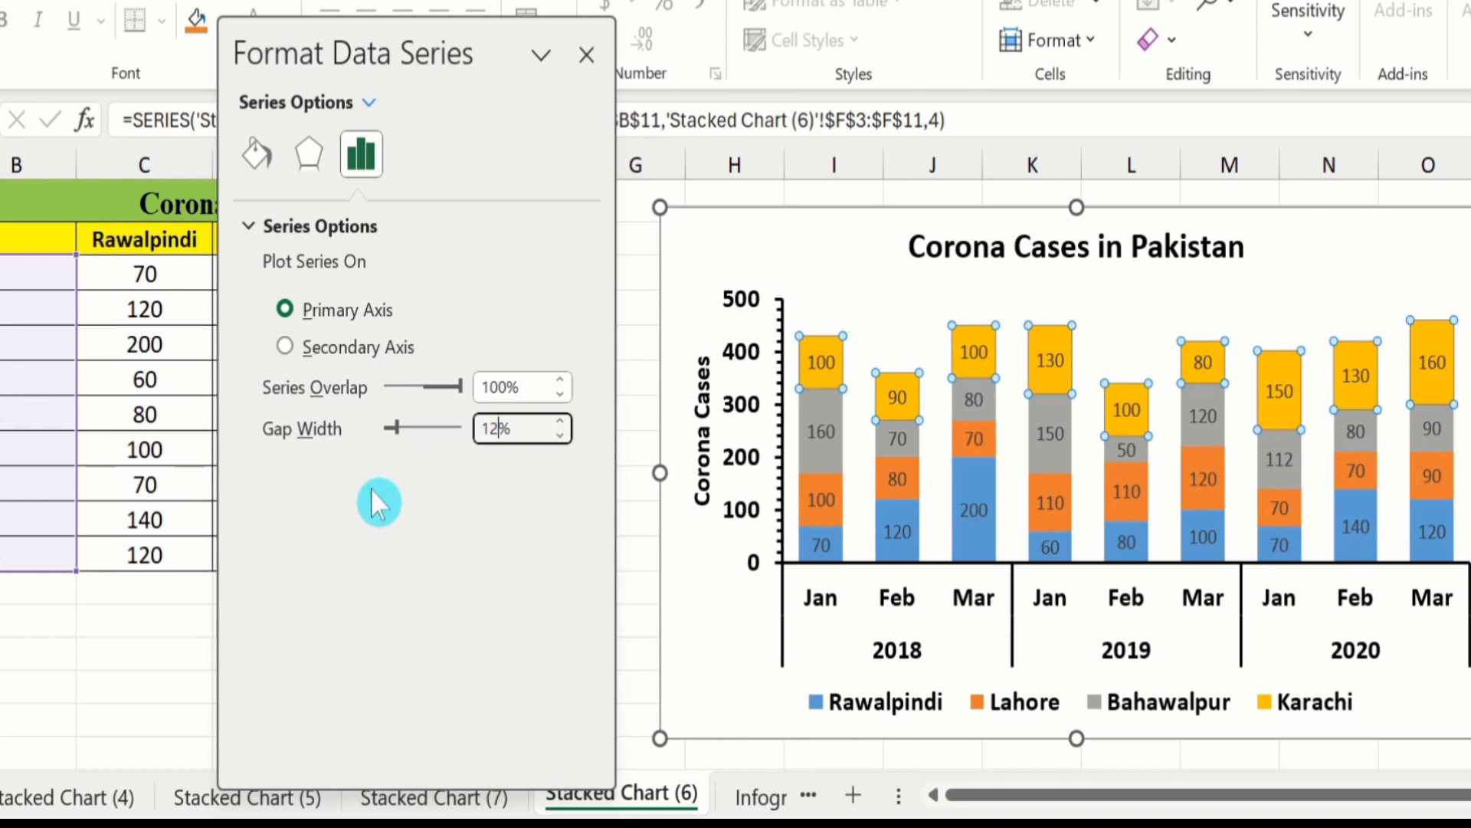
left_click(150, 619)
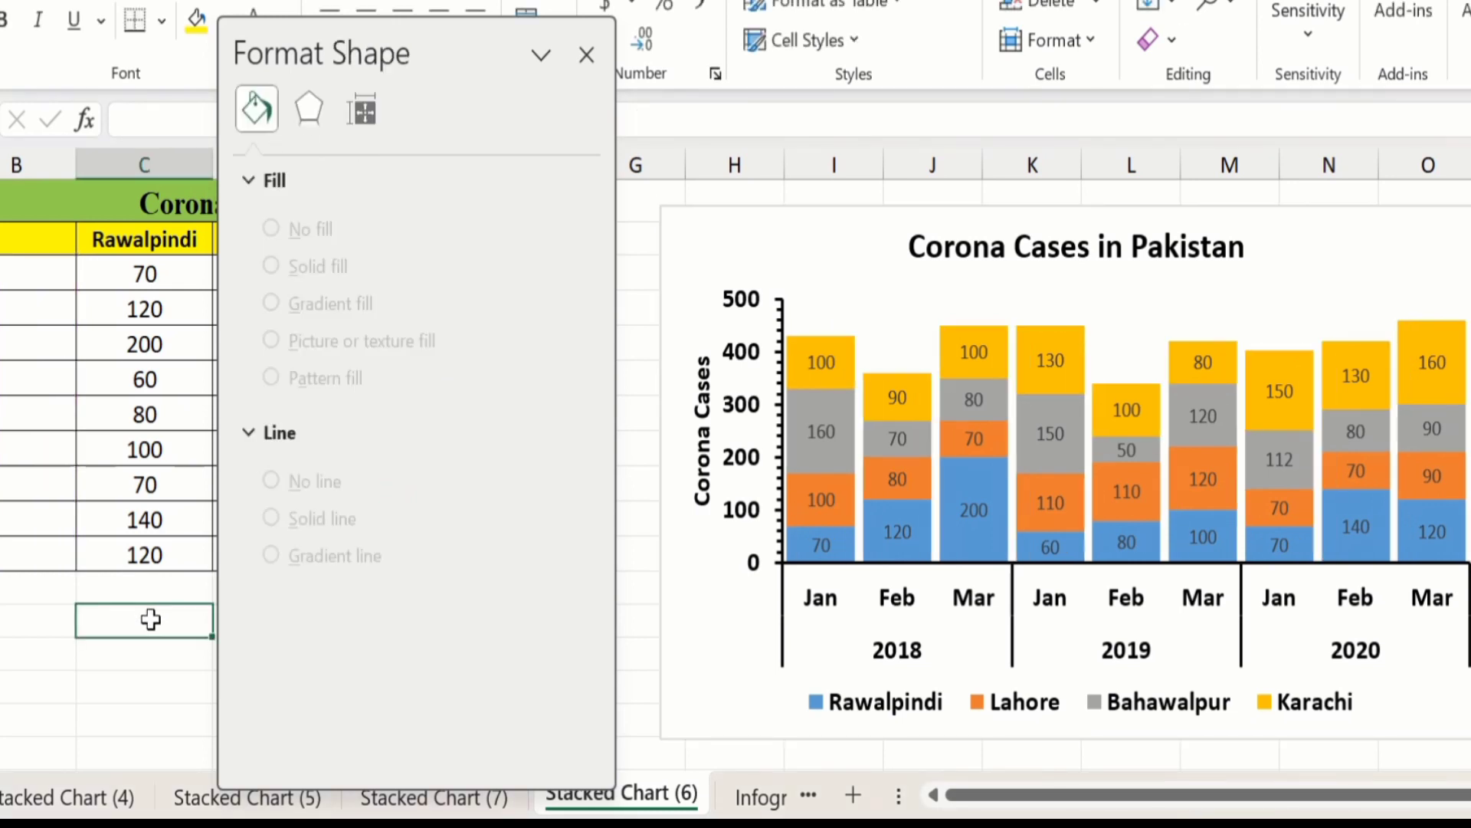
left_click(587, 54)
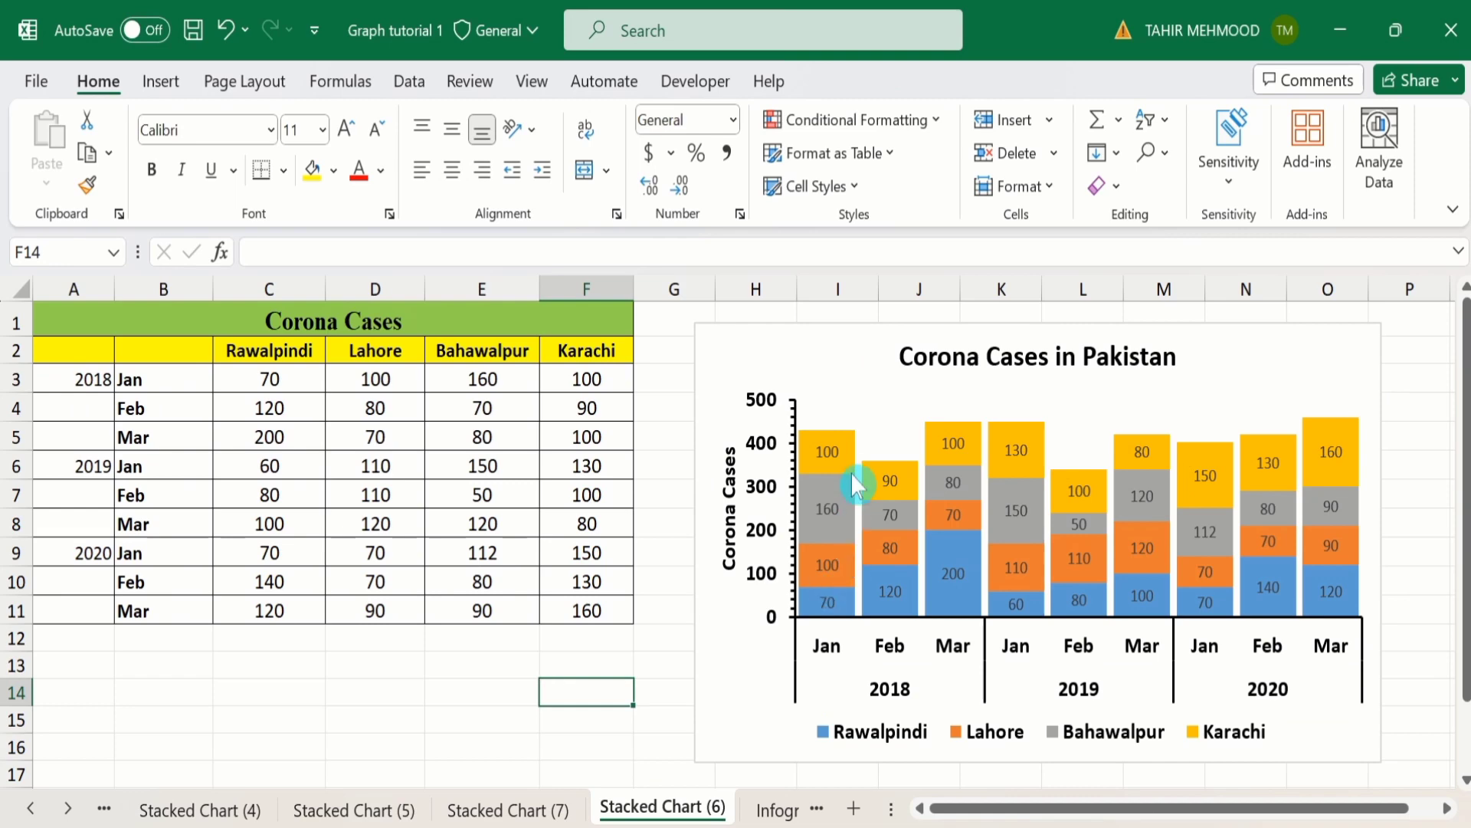
- Give the Karachi series a solid green fill
left_click(847, 449)
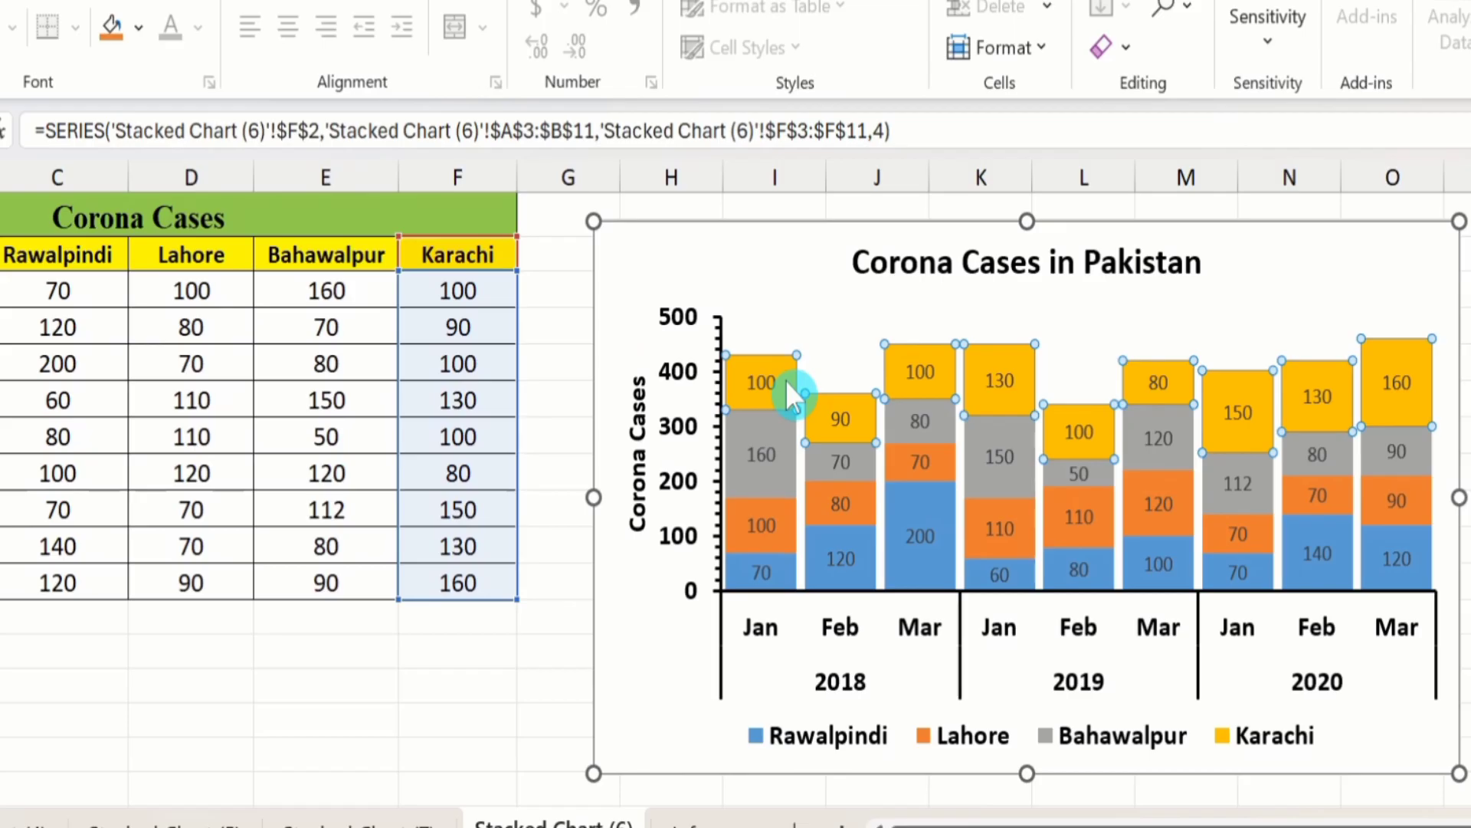
right_click(787, 383)
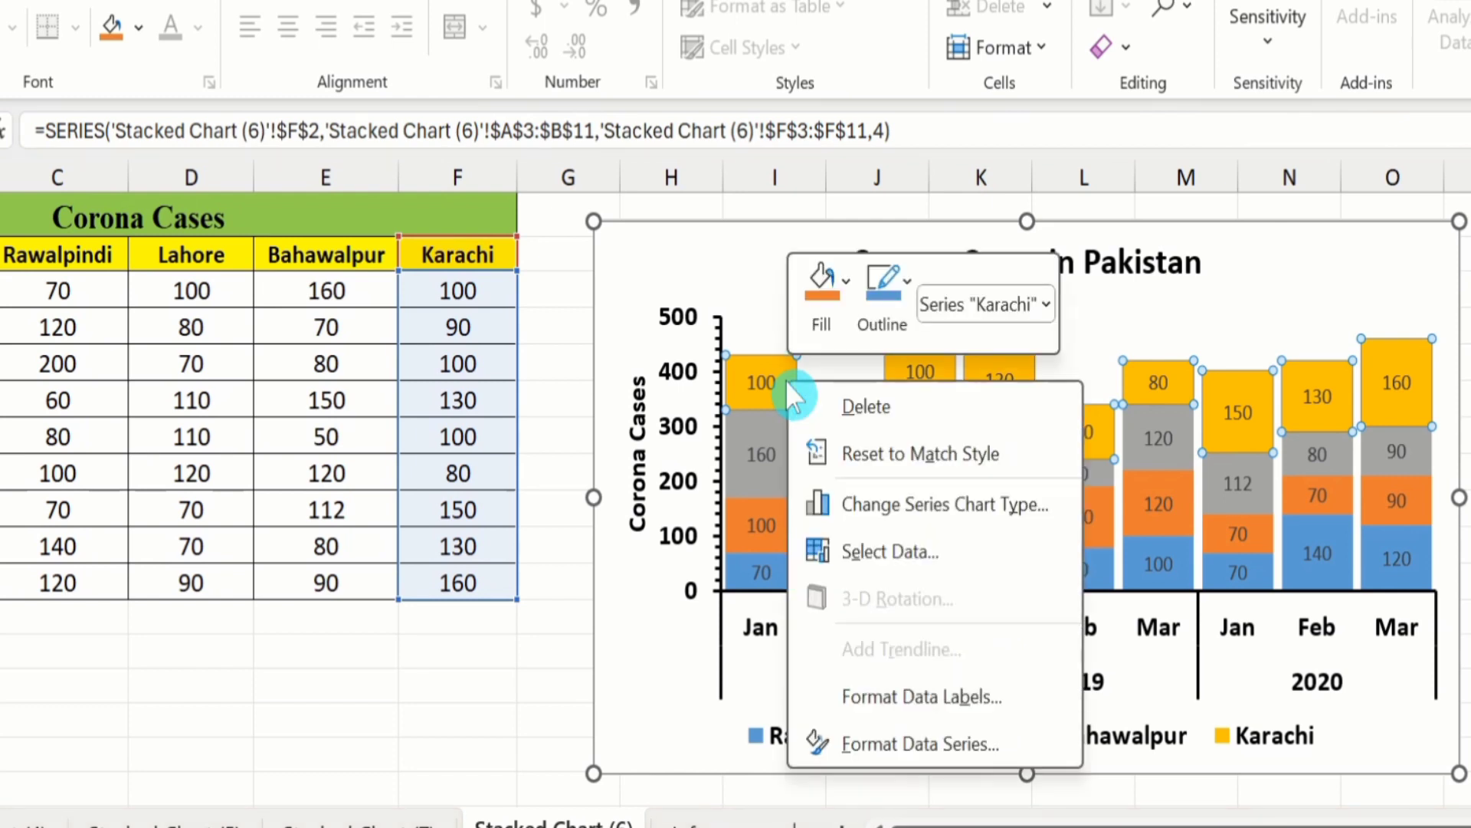
left_click(900, 742)
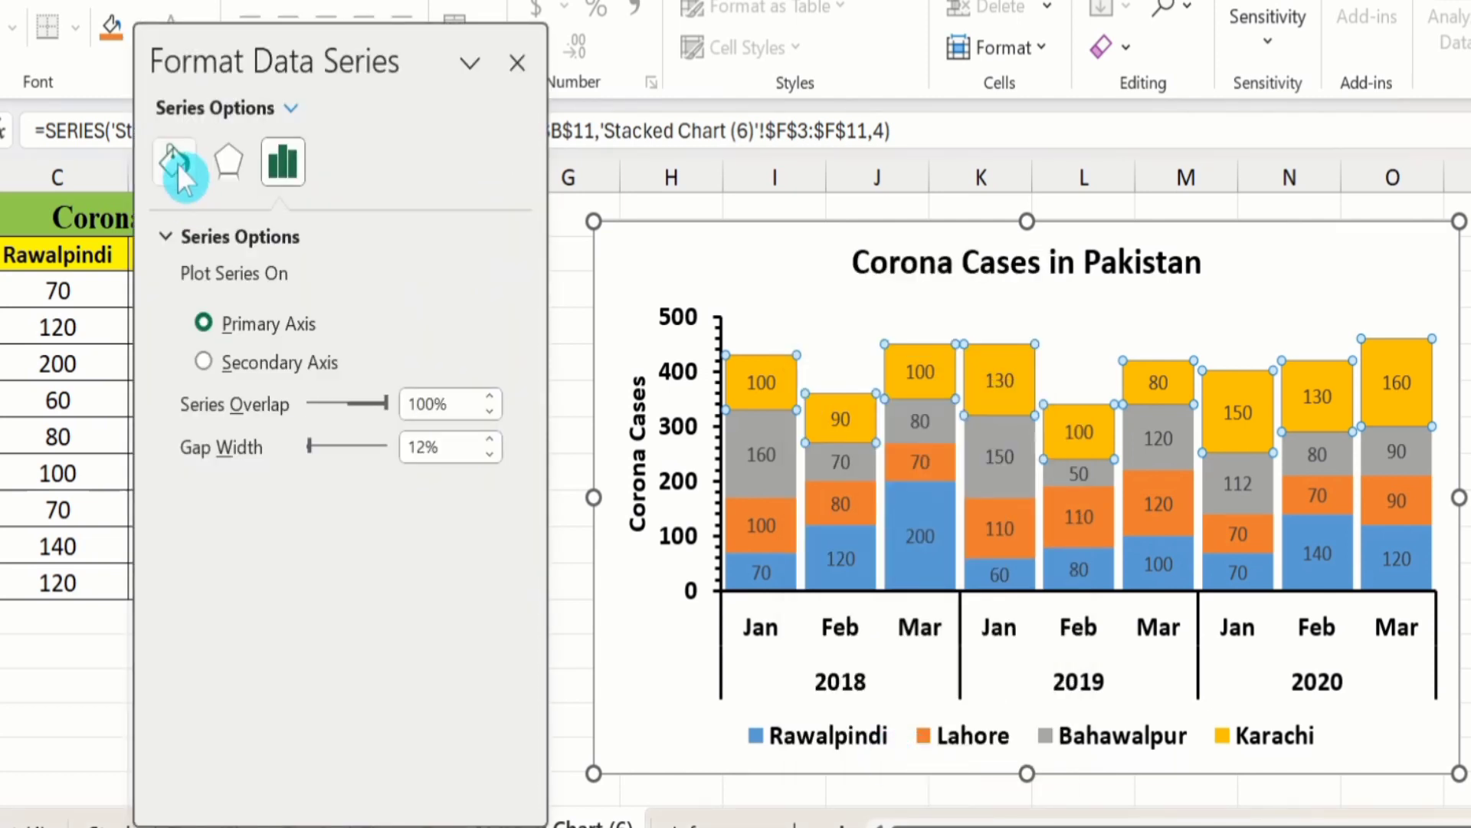
left_click(177, 163)
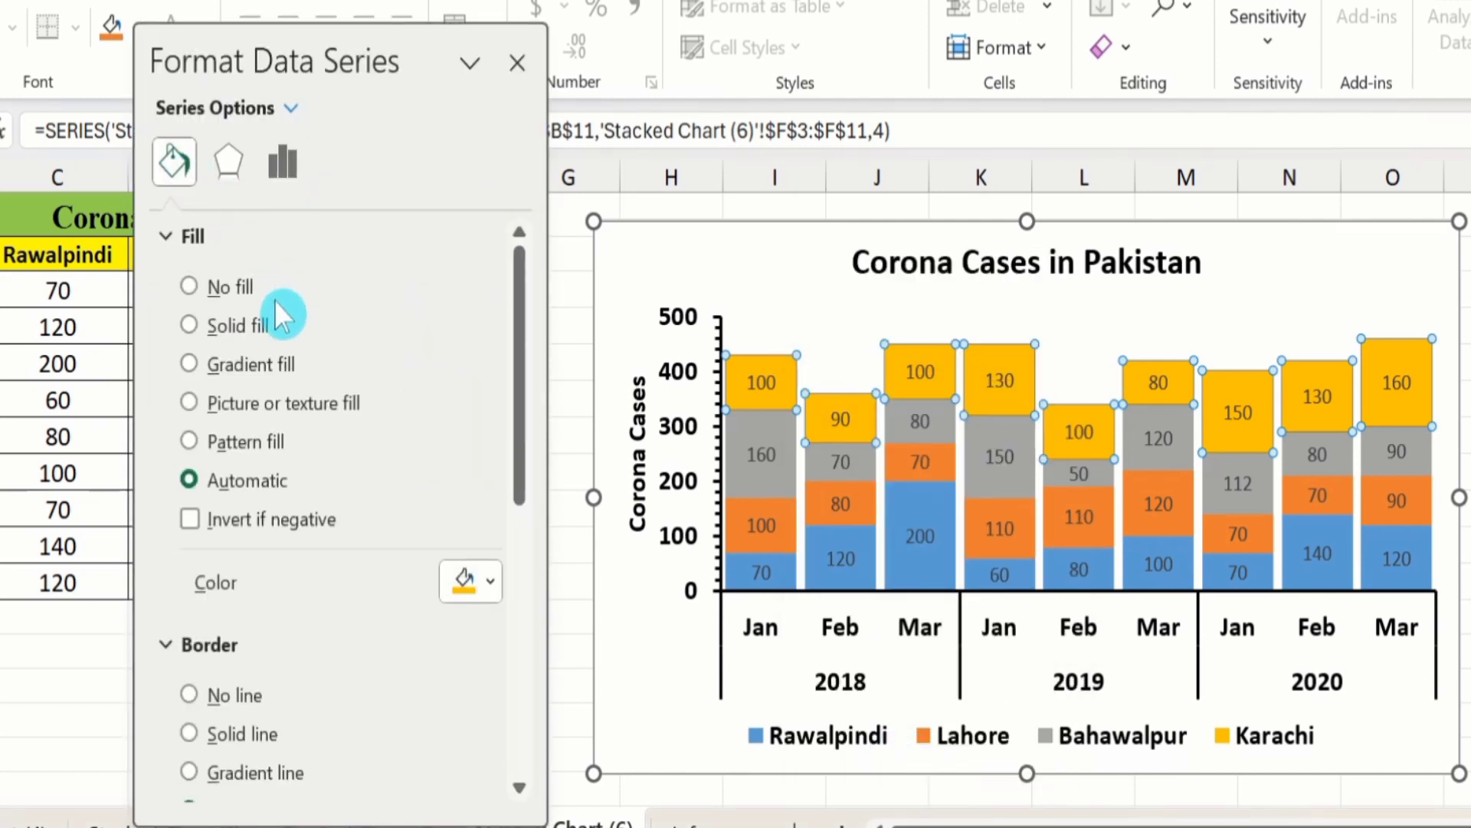
left_click(189, 326)
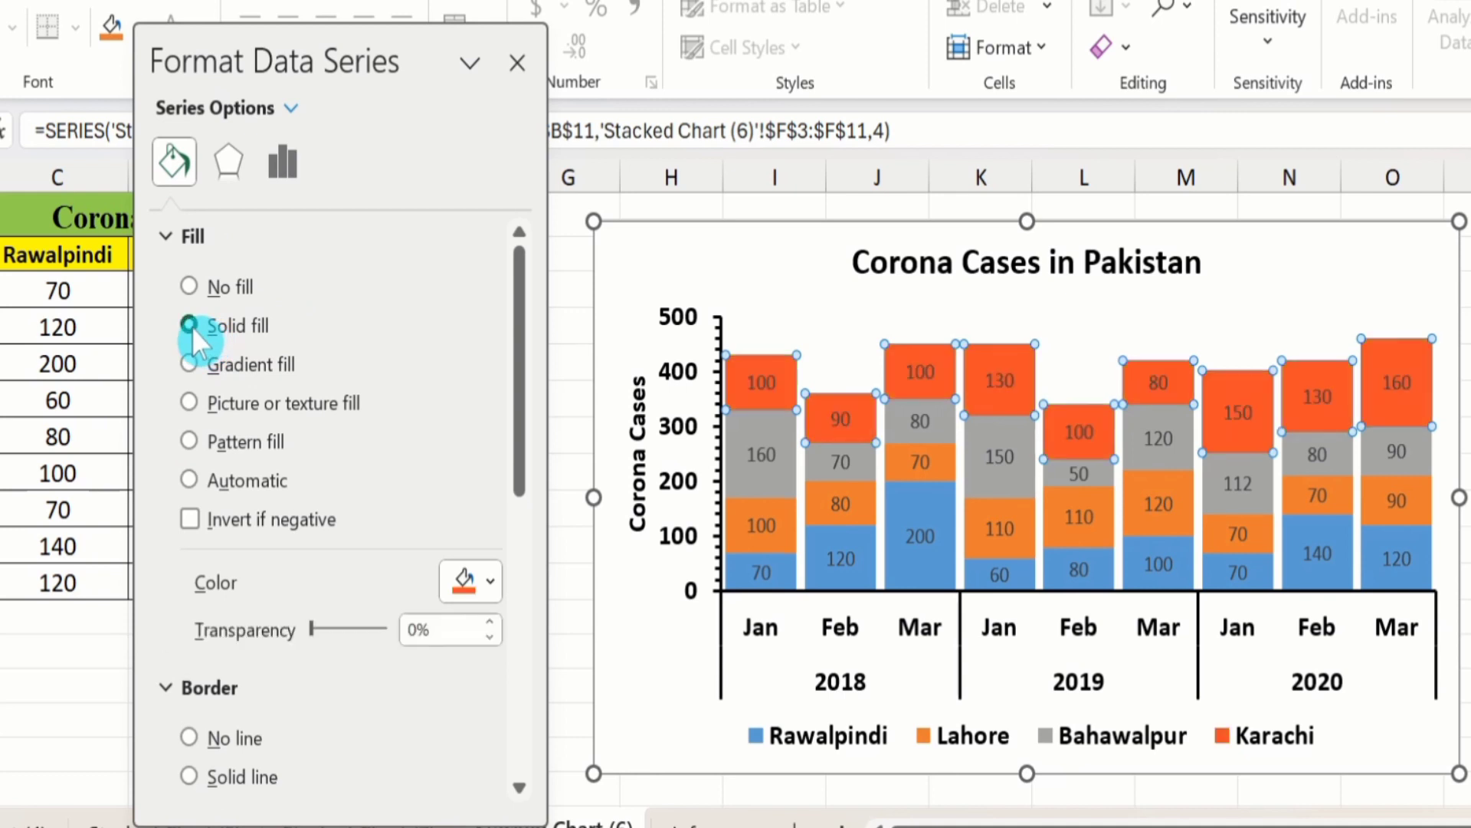
left_click(492, 582)
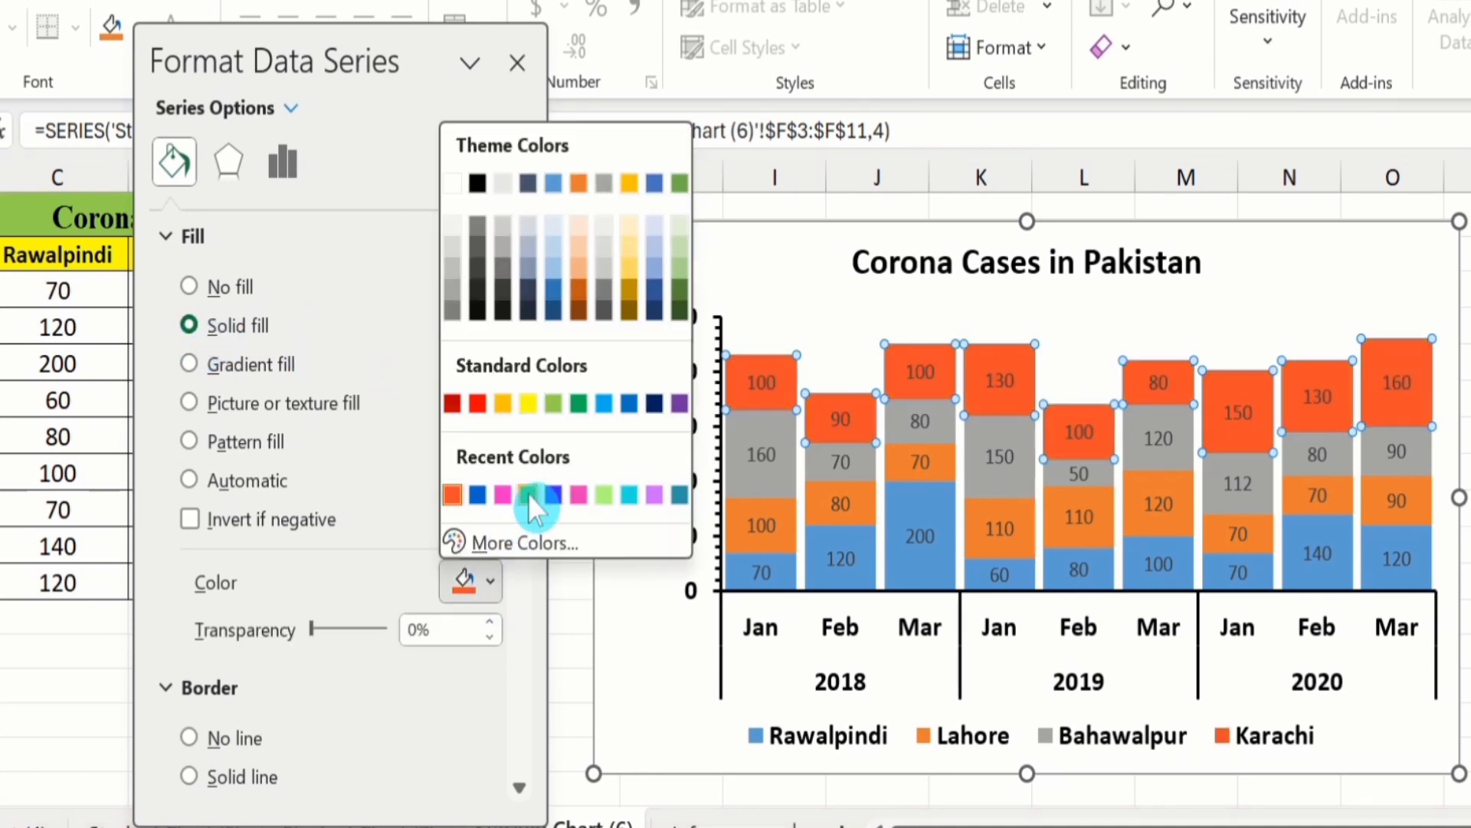
left_click(528, 495)
- Outline the Karachi segments with a solid 1 pt border
left_click_drag(513, 433, 515, 573)
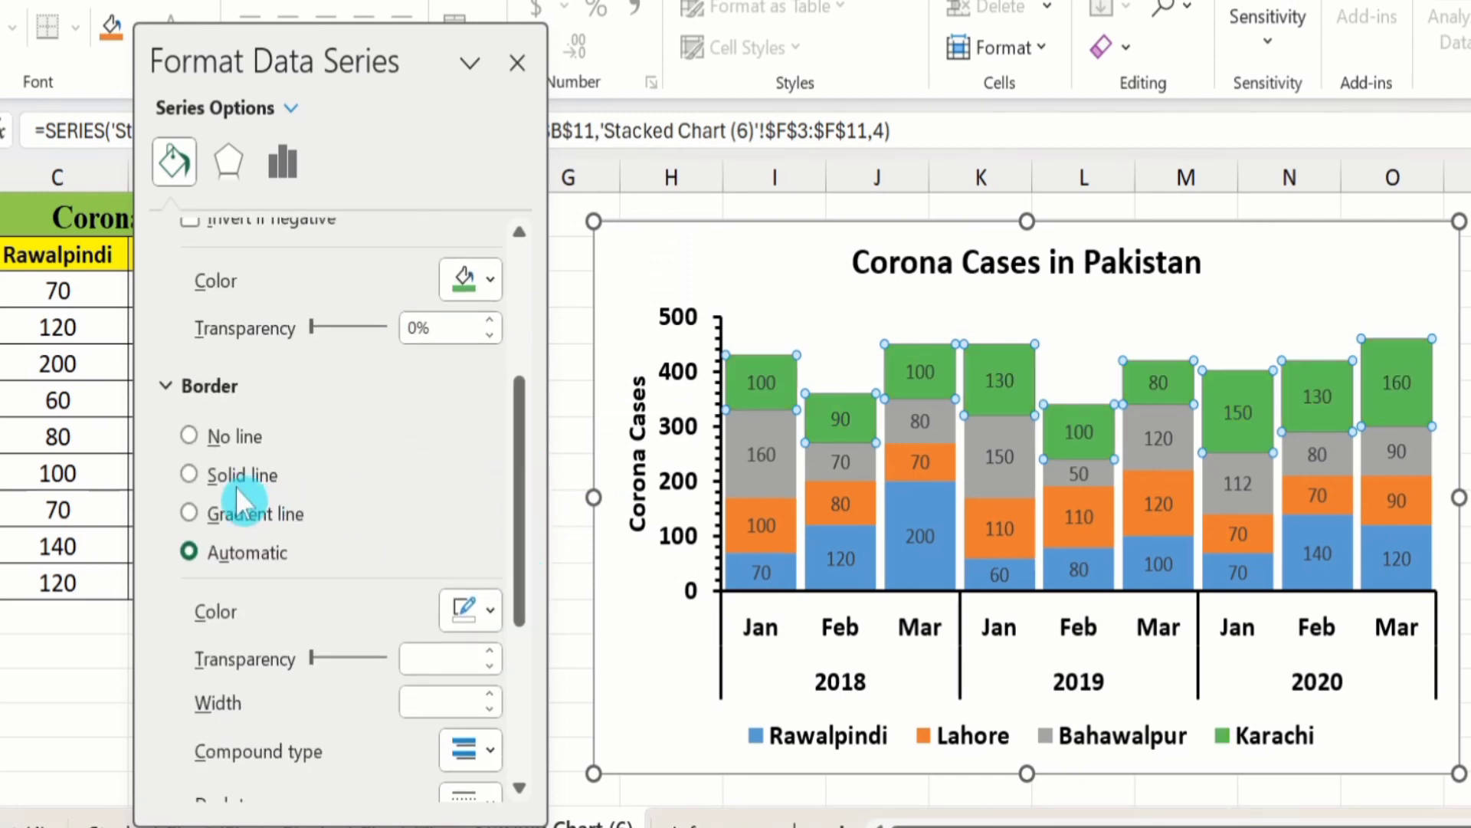
left_click(190, 474)
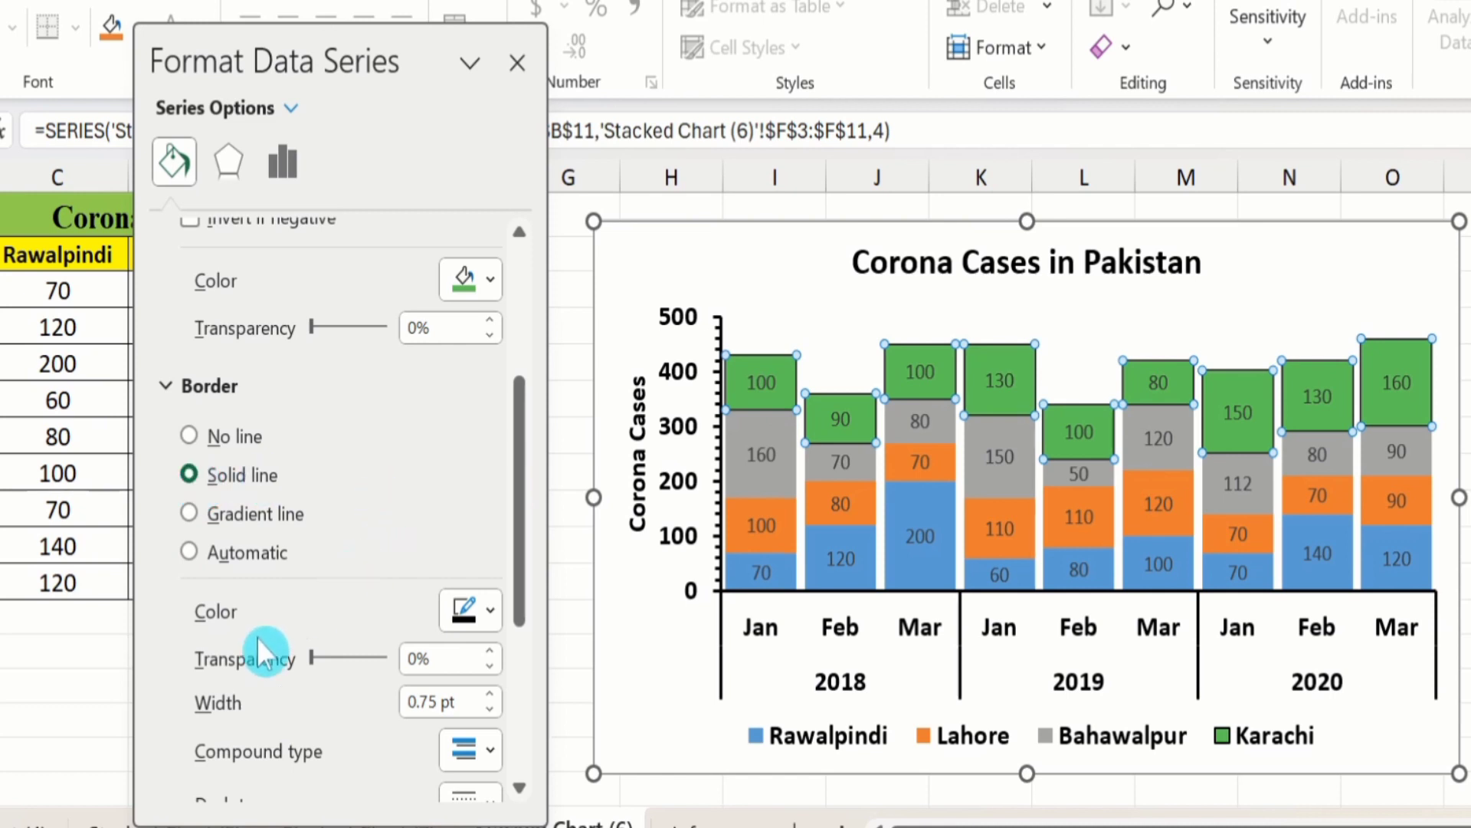
left_click(497, 695)
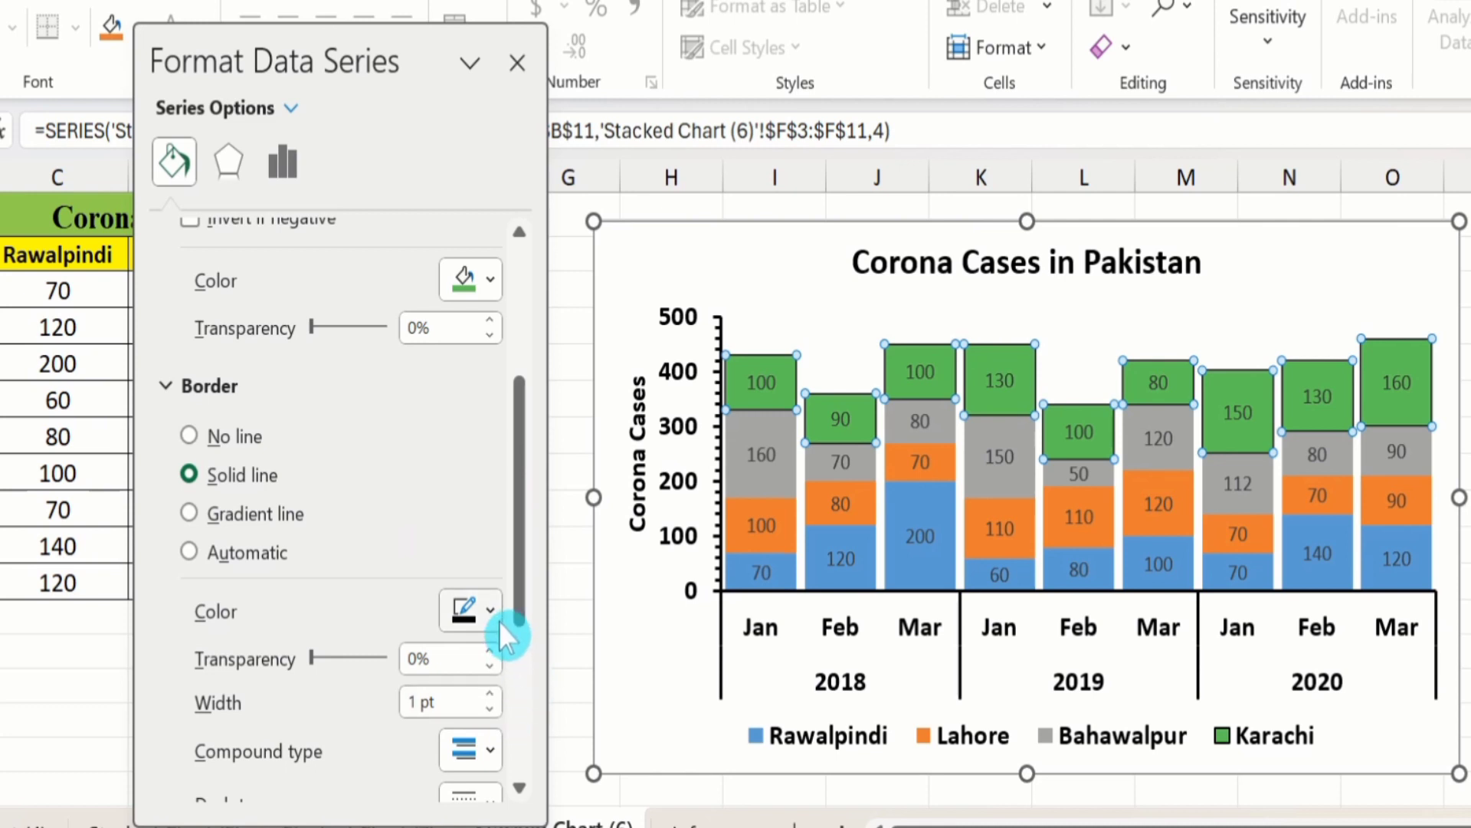
- Give the Bahawalpur series a solid pink fill
left_click(778, 473)
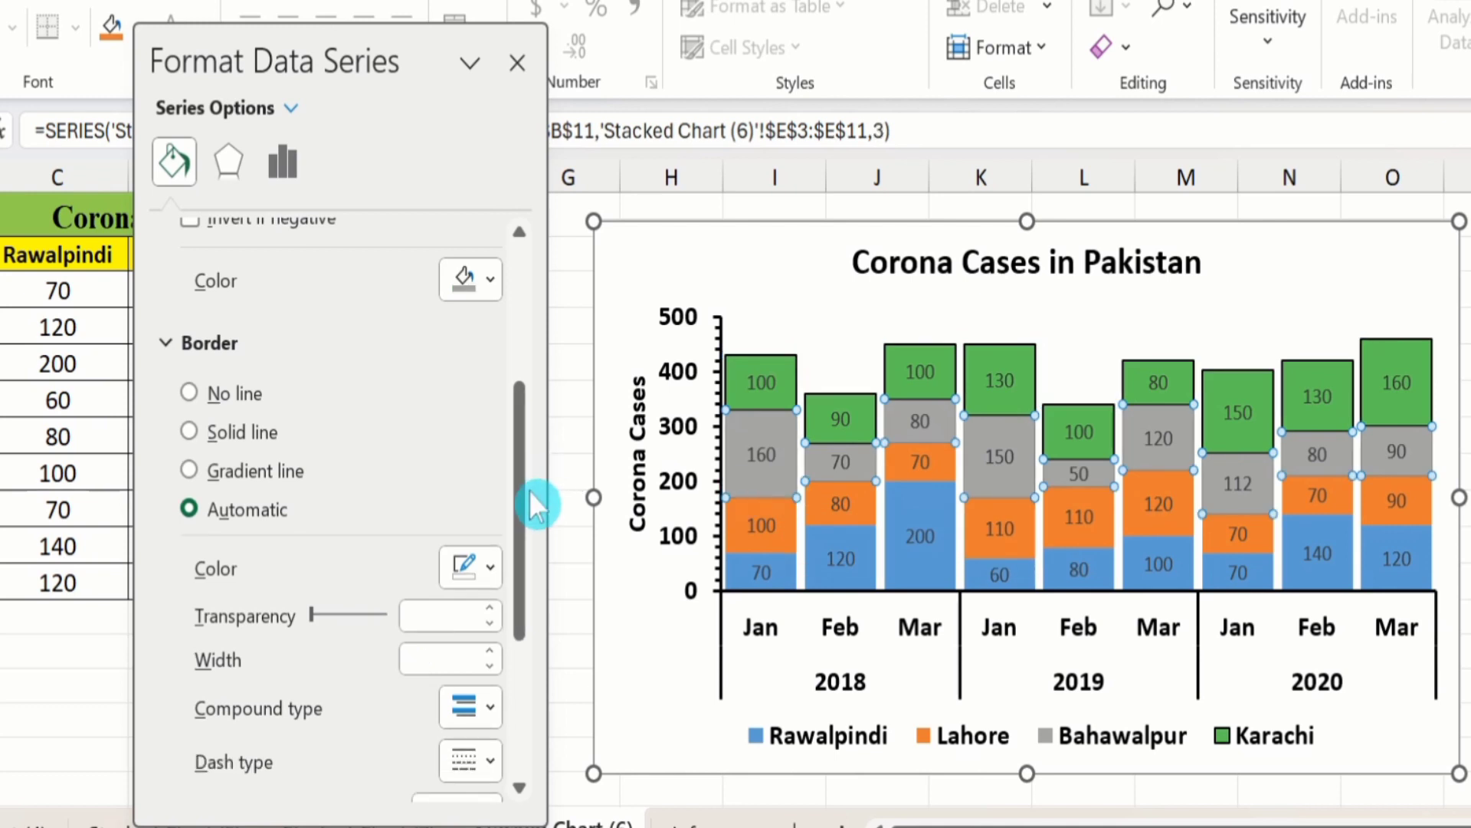
left_click_drag(521, 494, 532, 310)
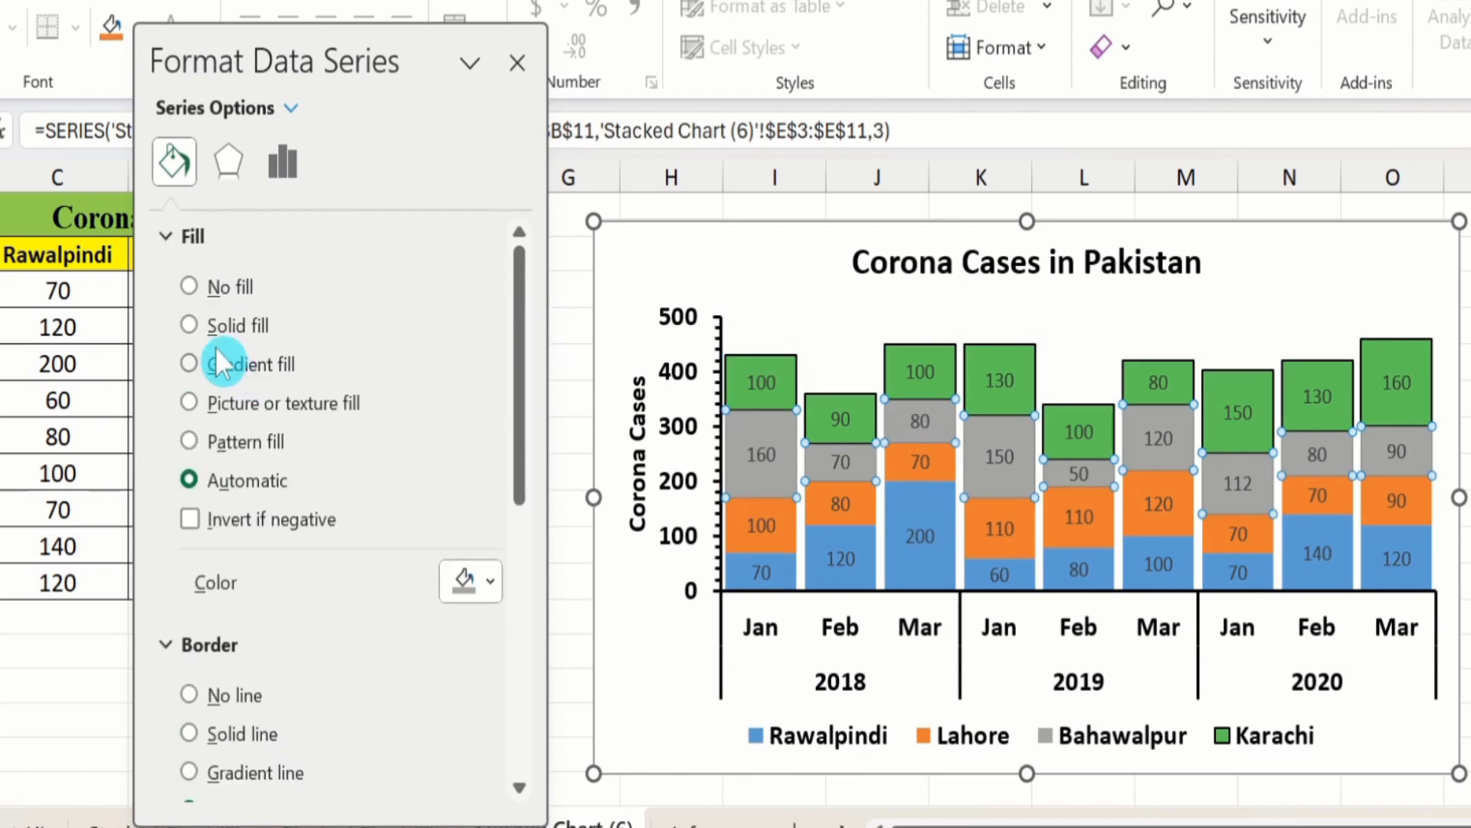
left_click(189, 328)
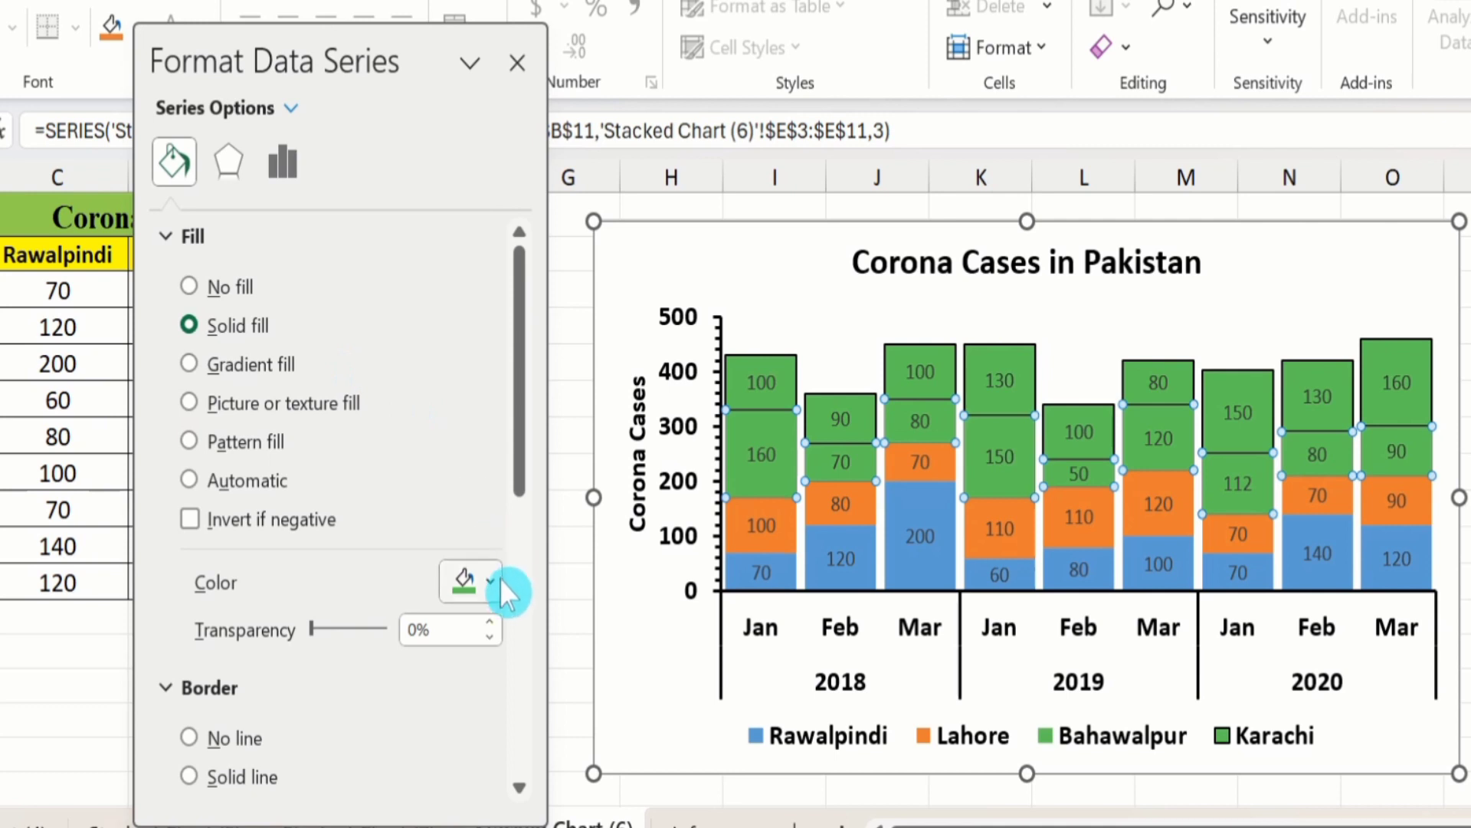
left_click(491, 606)
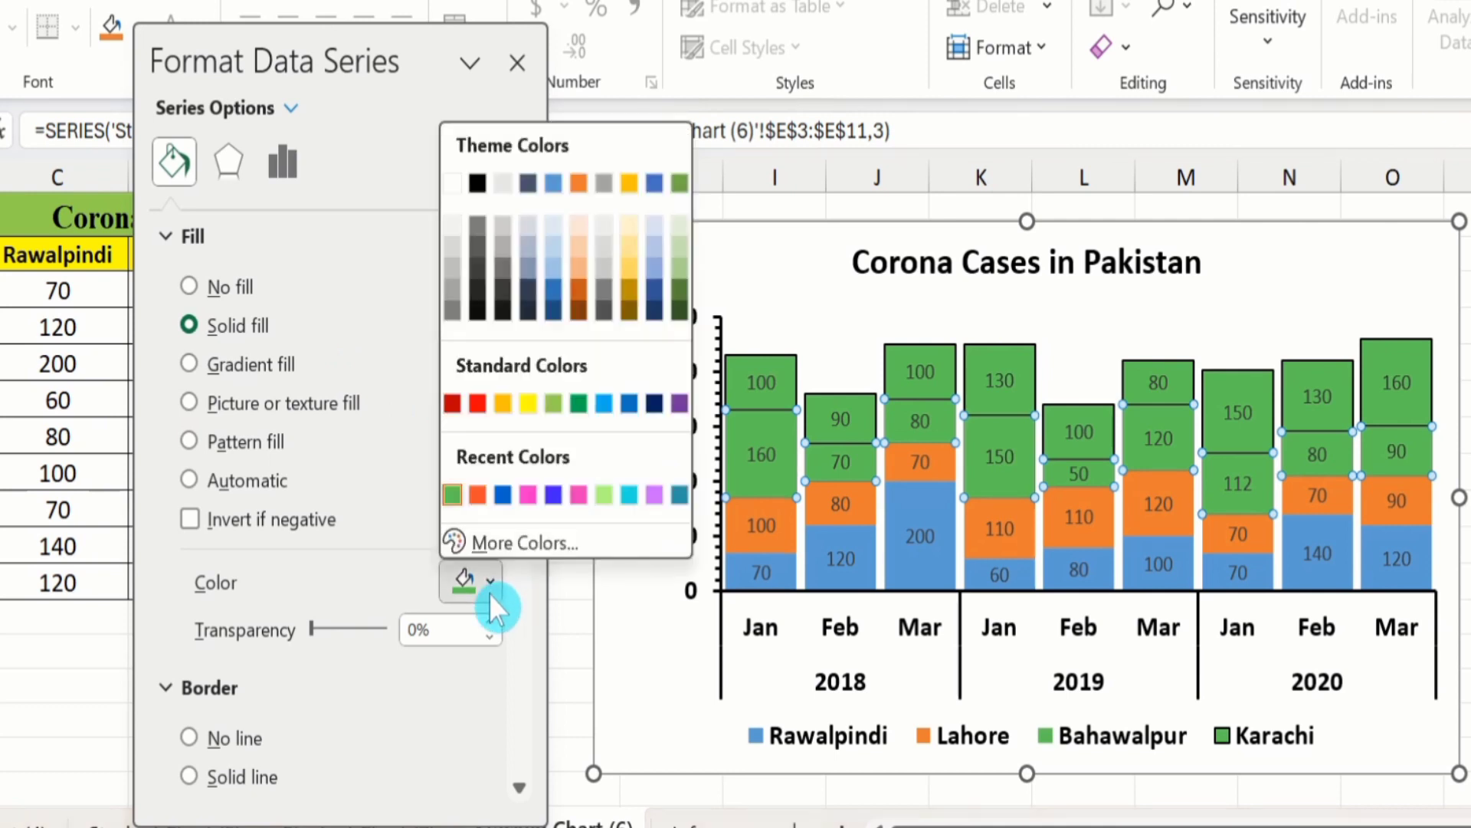
left_click(528, 495)
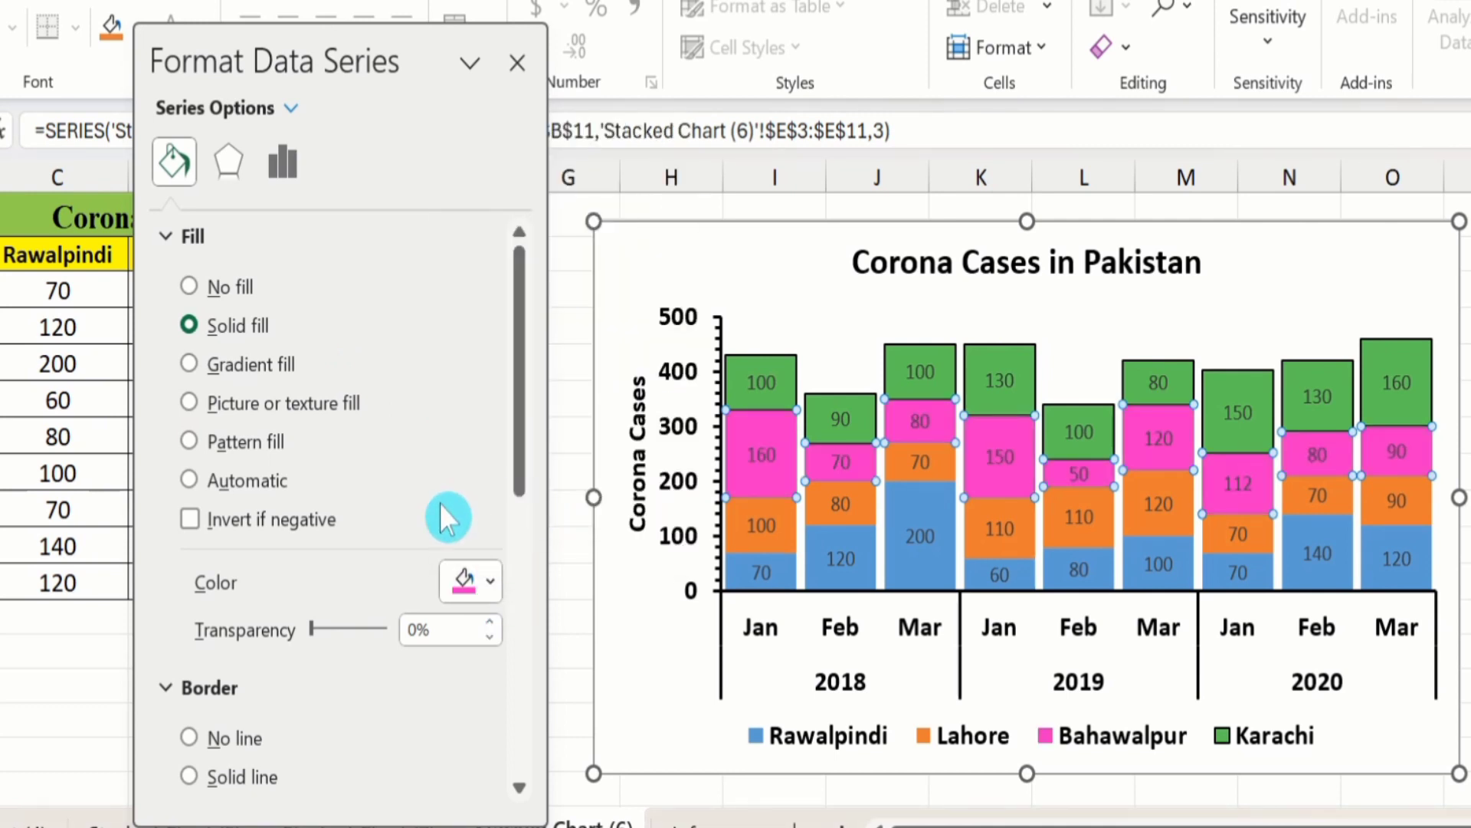
- Set the Bahawalpur outline to a solid line 1 pt wide
left_click_drag(518, 434, 523, 563)
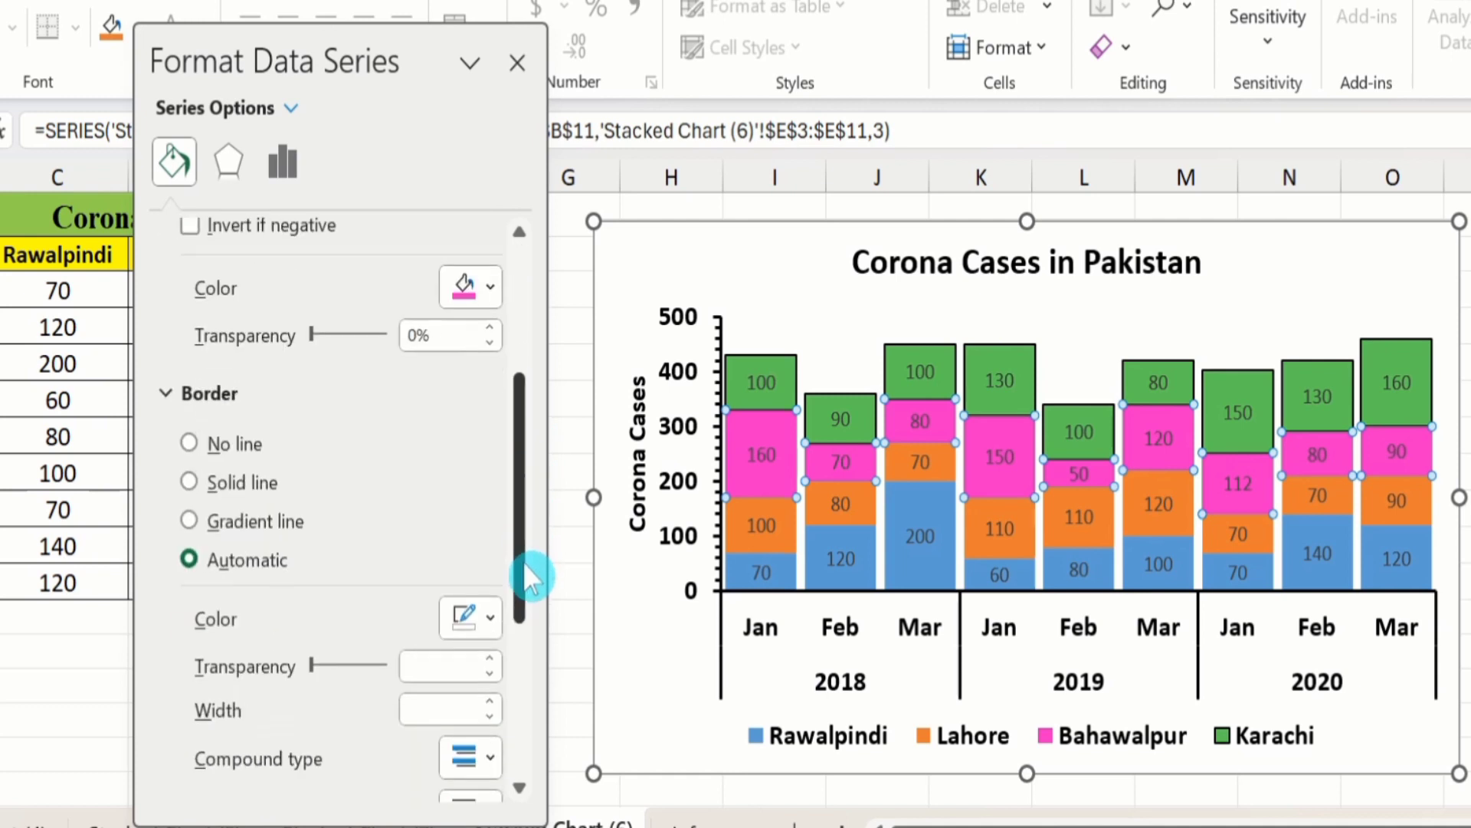
left_click(190, 479)
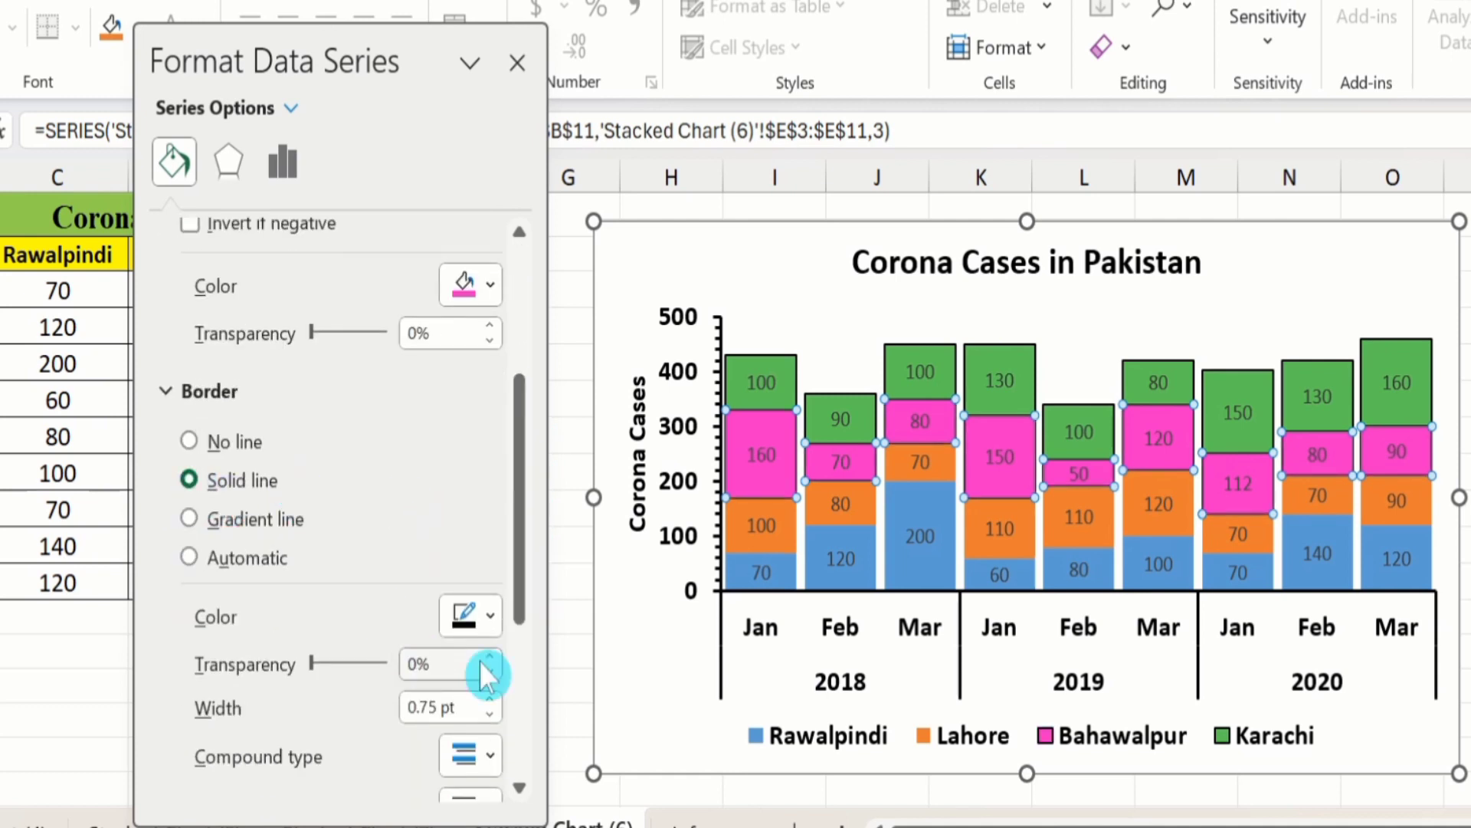
left_click(489, 699)
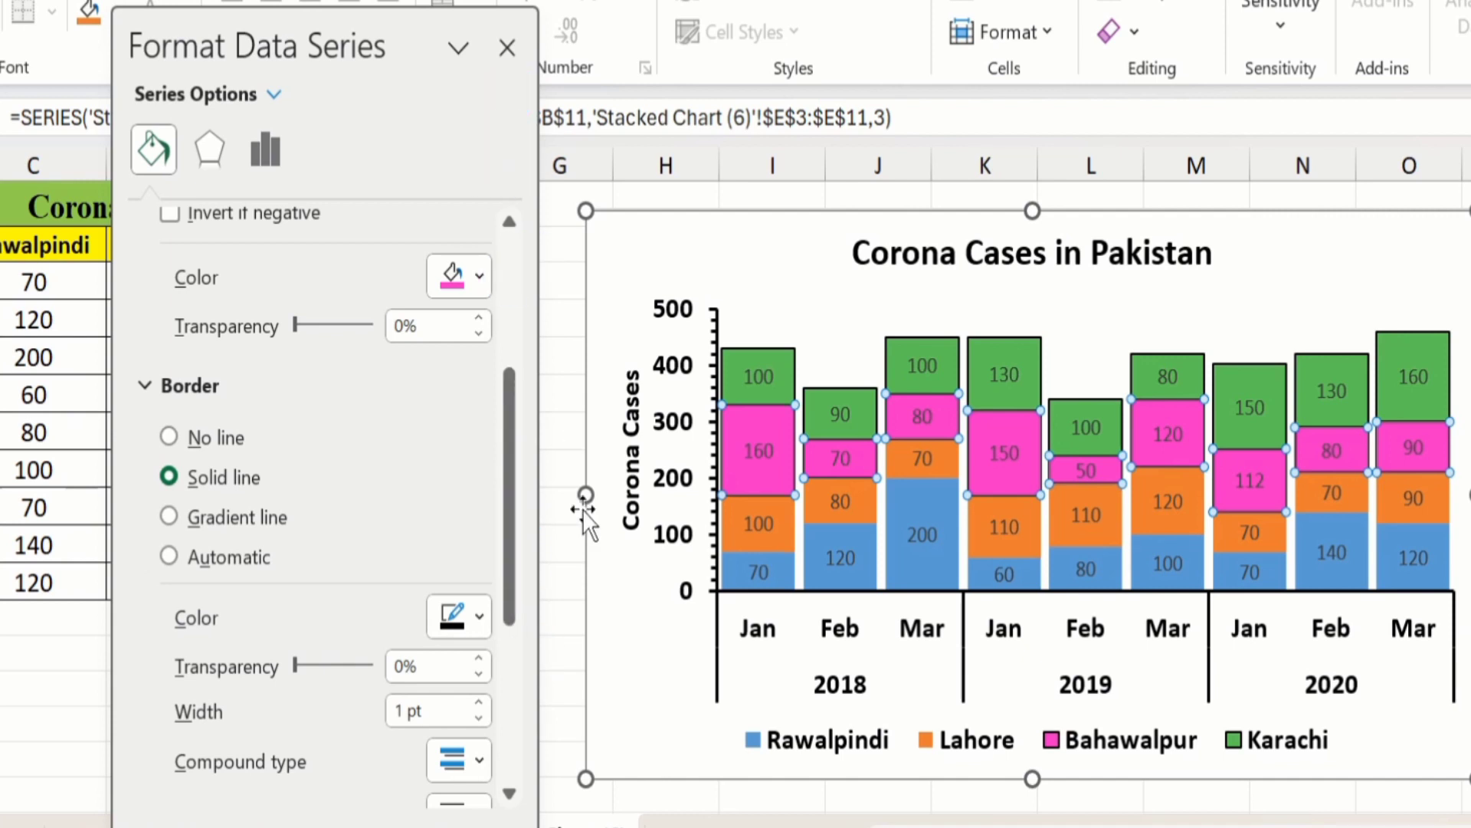
mouse_move(788, 568)
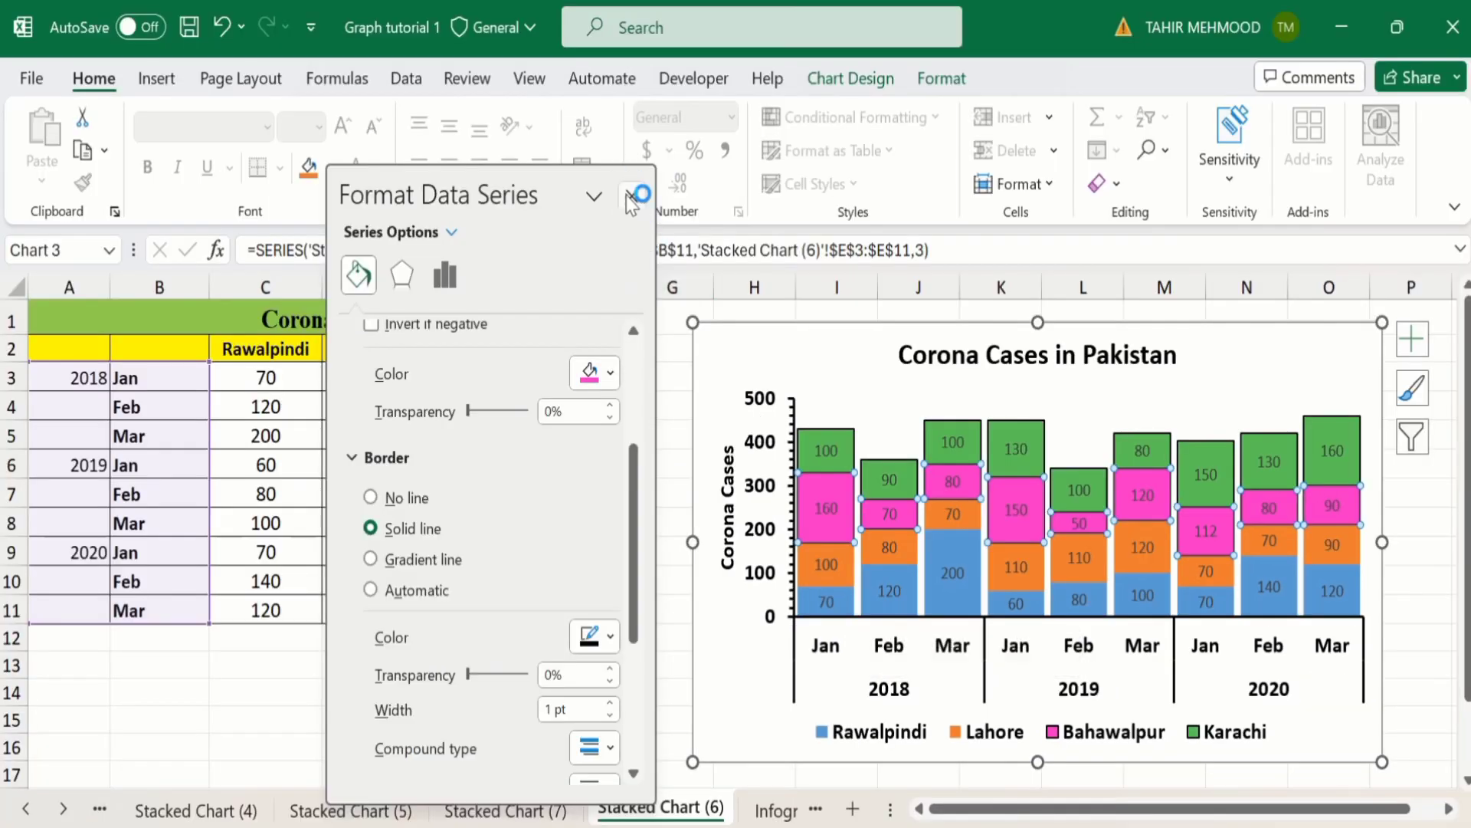
- Close the series pane and make the Karachi data labels bold, dark and 10 pt
left_click(631, 201)
left_click(622, 685)
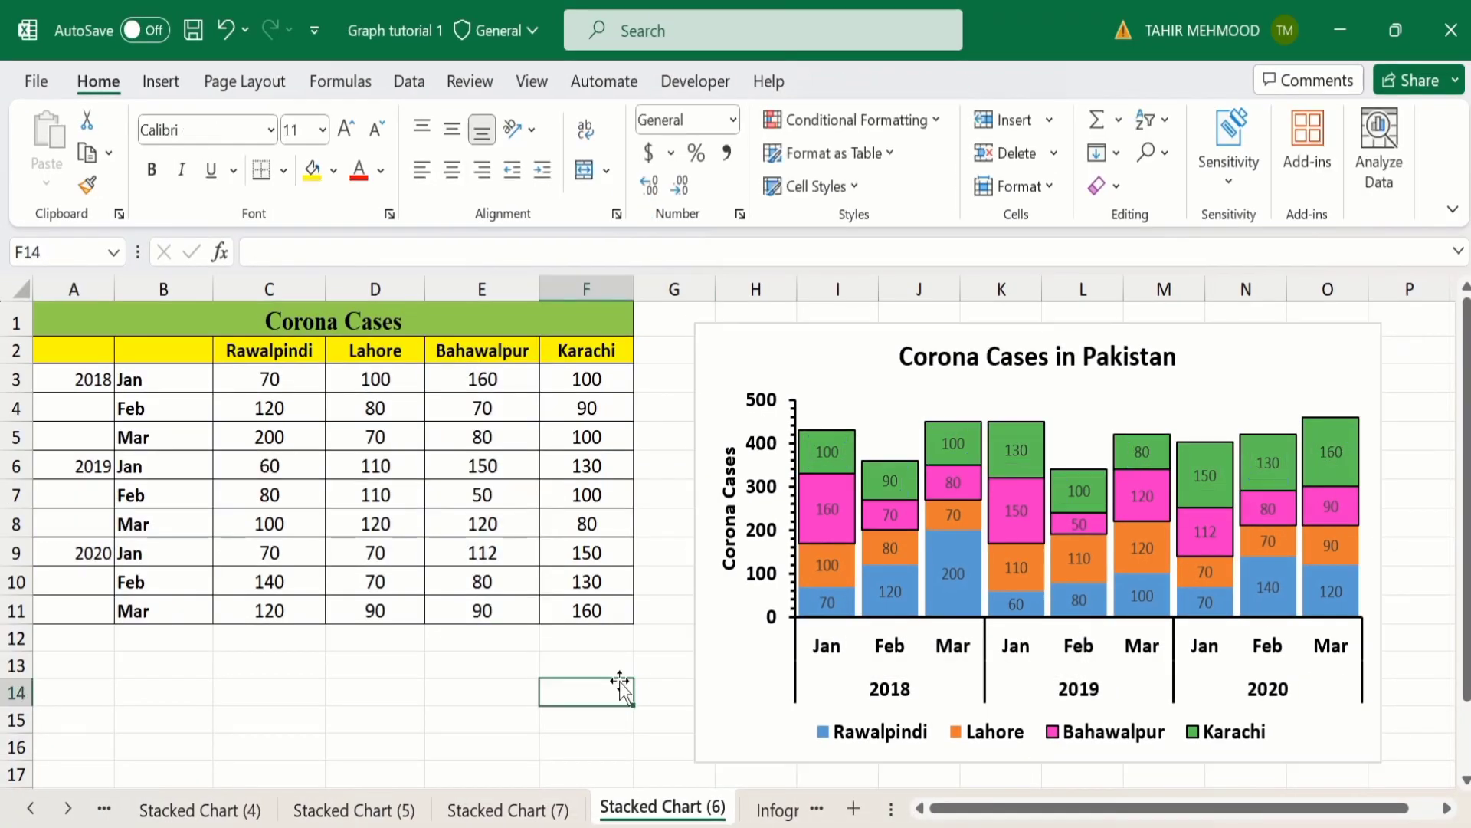
left_click(827, 456)
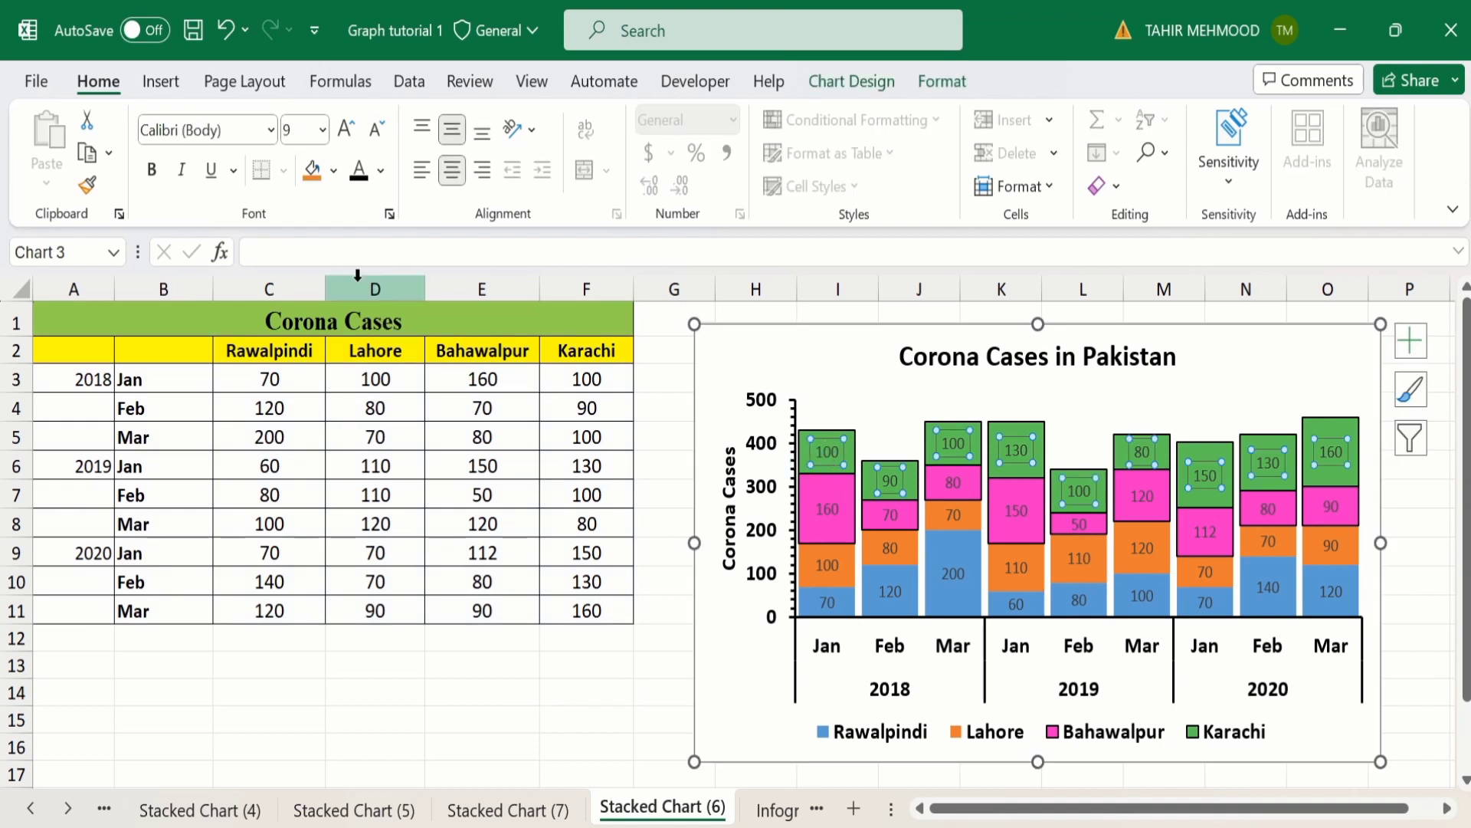
left_click(154, 173)
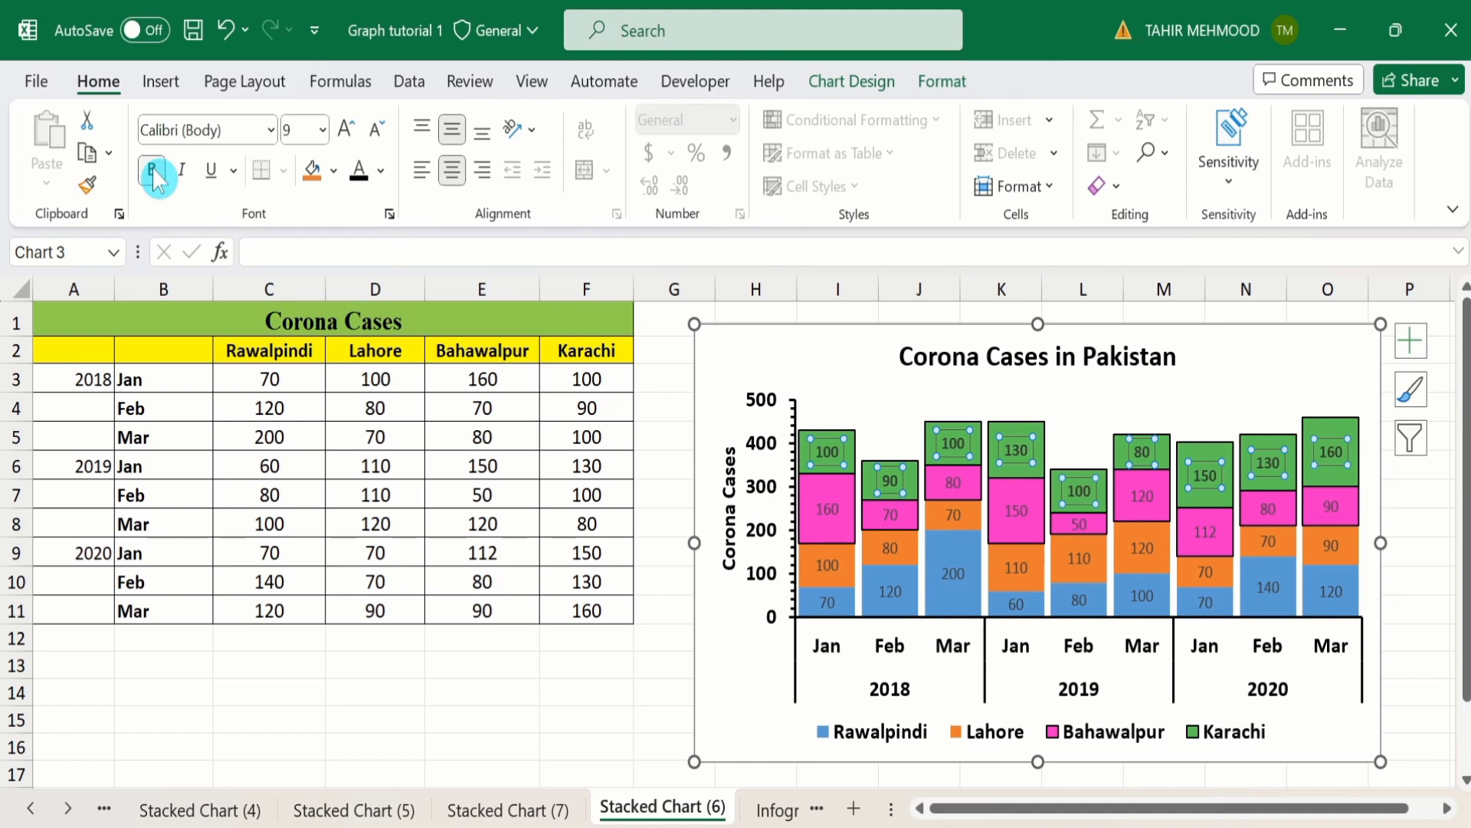
left_click(383, 172)
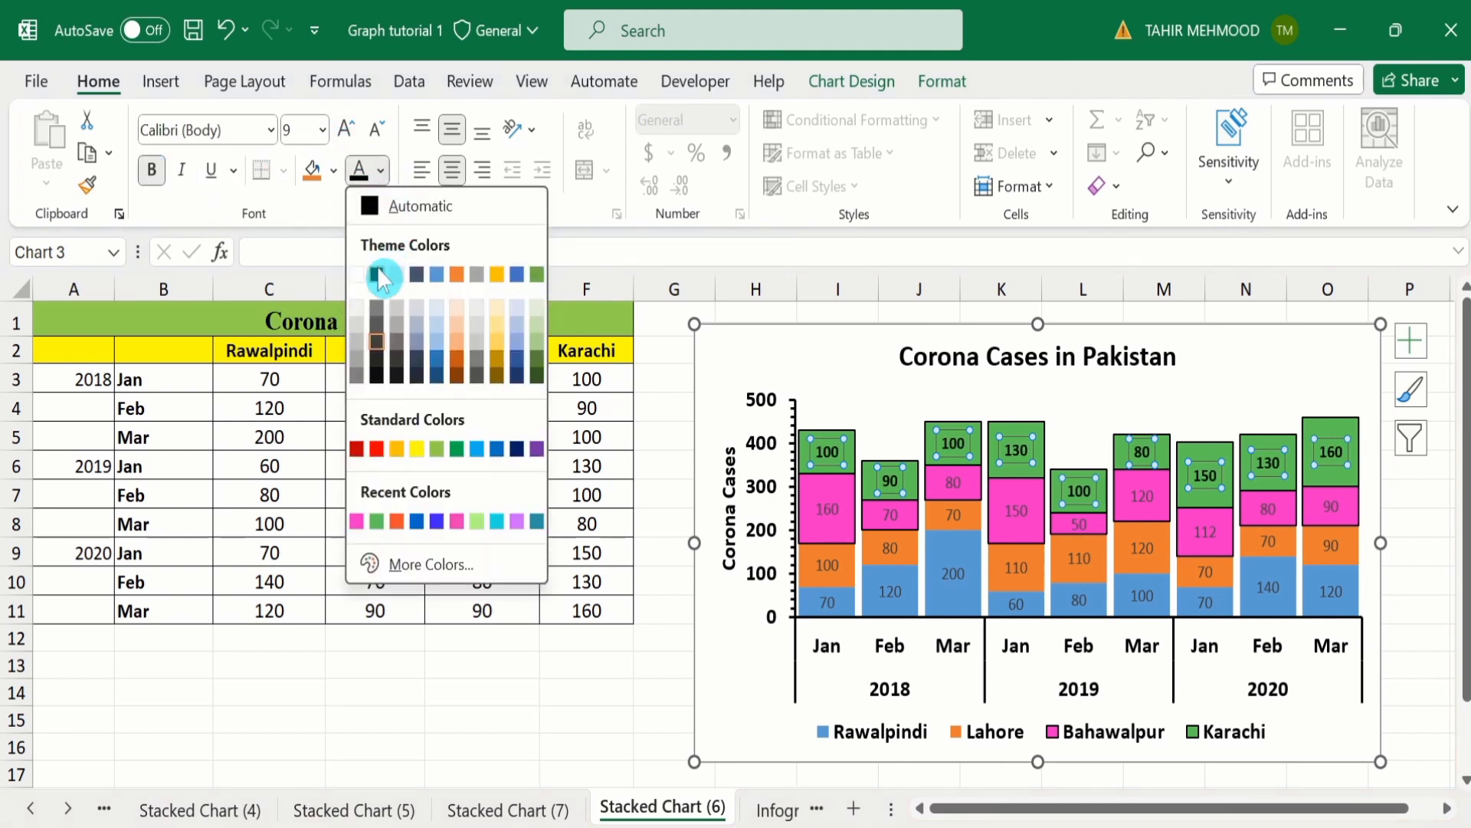
left_click(377, 274)
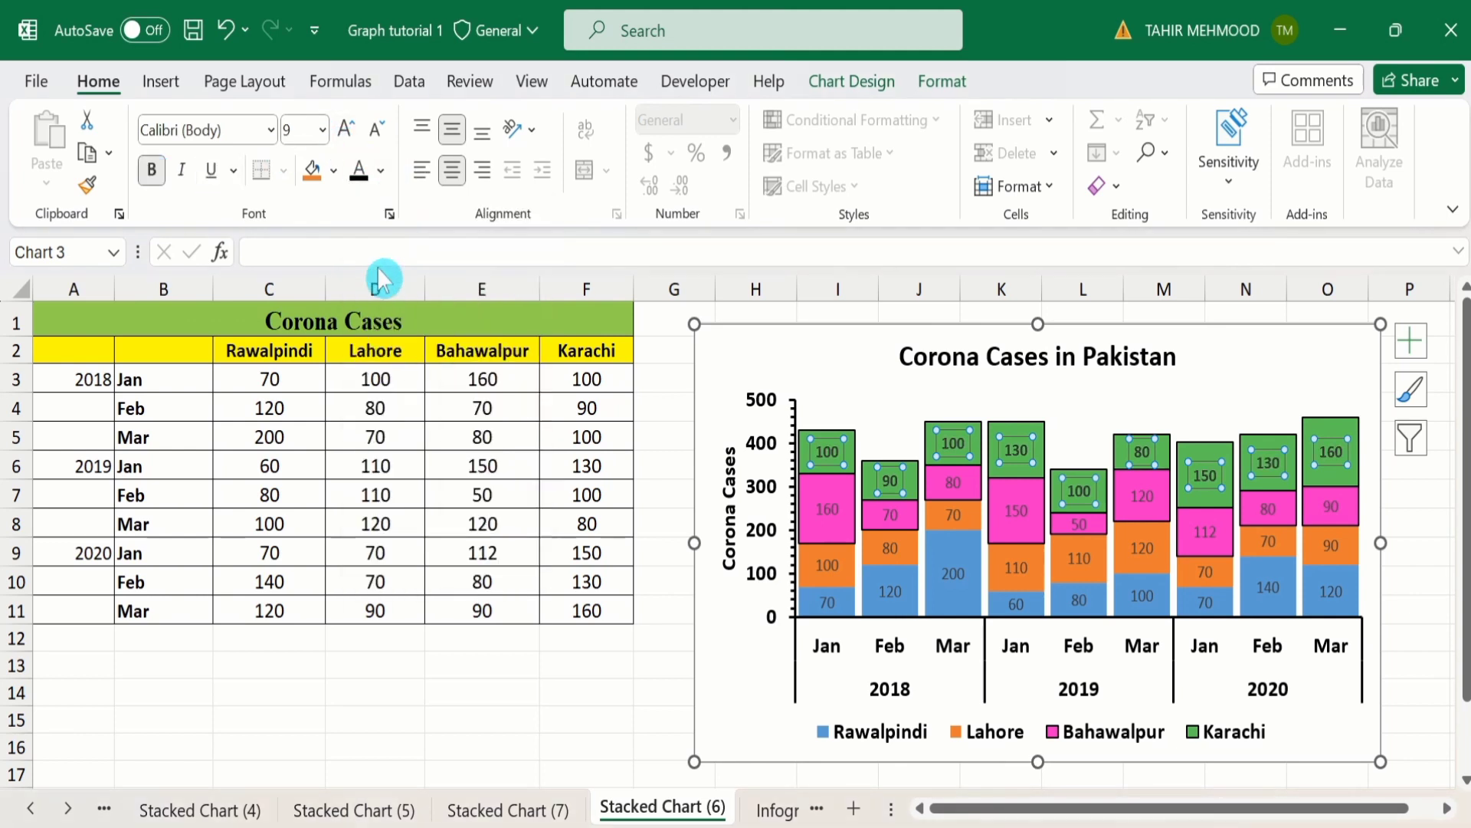
left_click(323, 132)
left_click(318, 232)
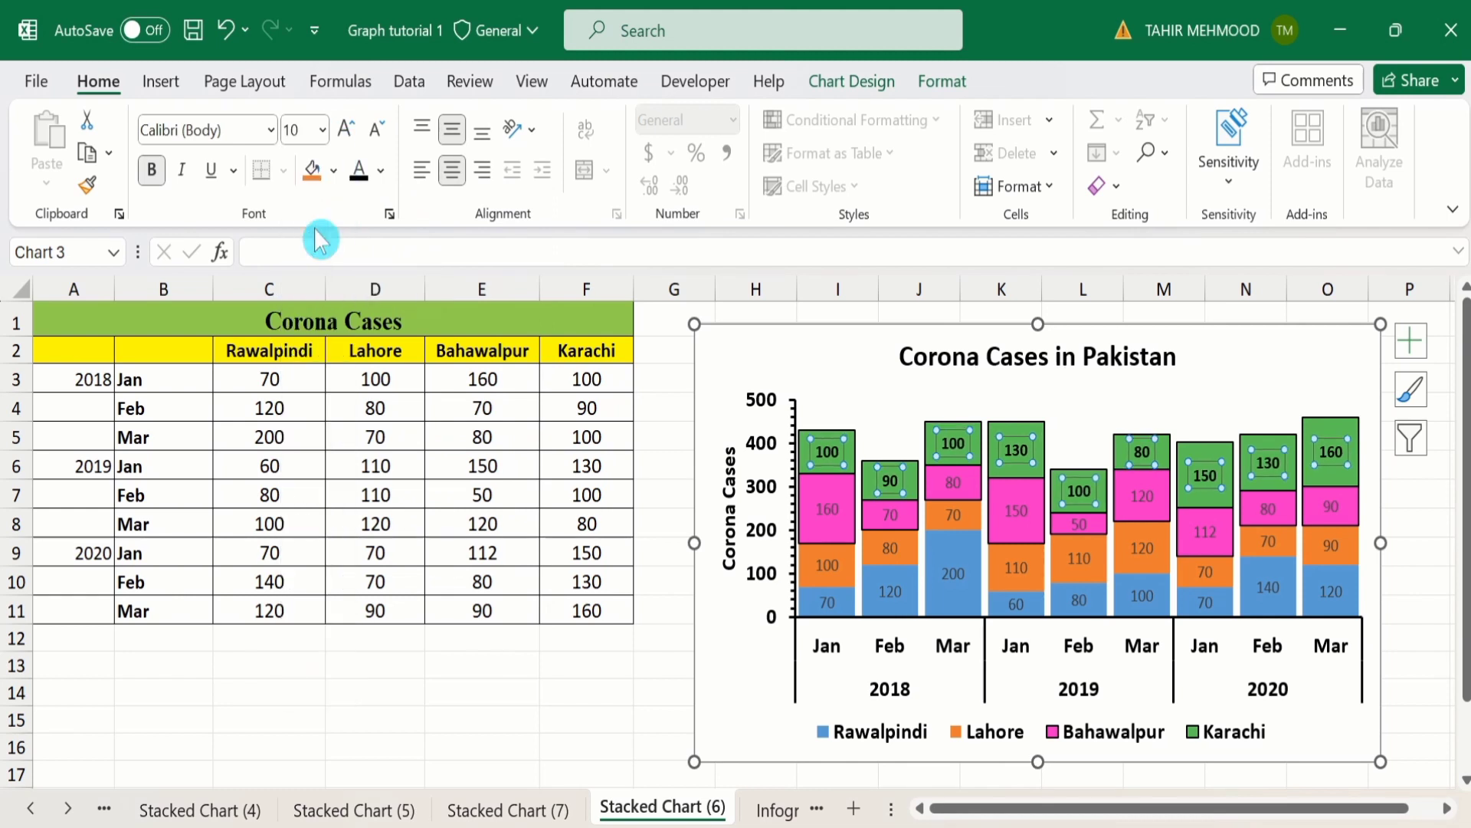
- Copy the Karachi label formatting onto the Bahawalpur, Lahore and Rawalpindi labels with Format Painter
left_click(88, 188)
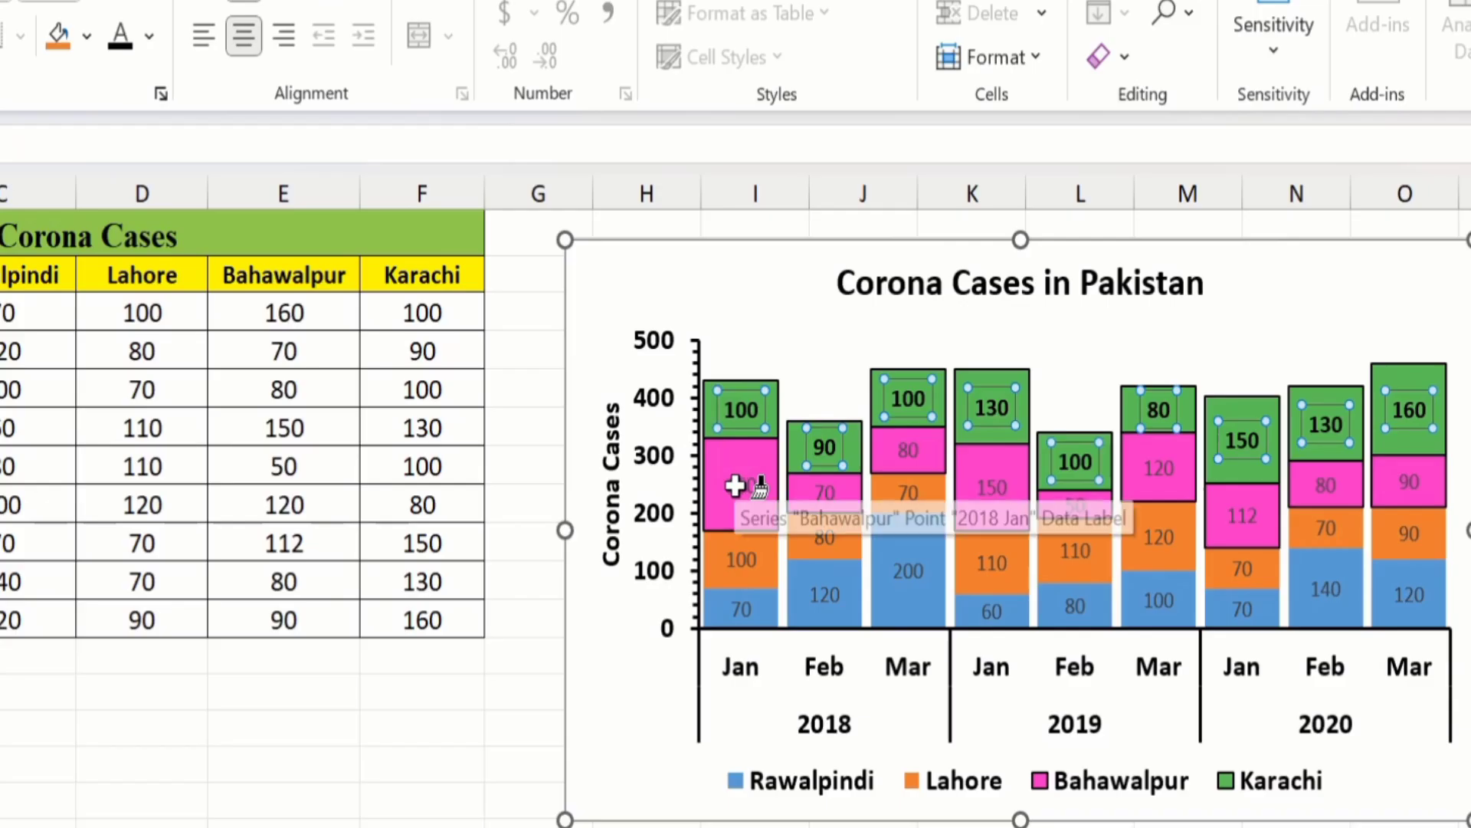
left_click(824, 504)
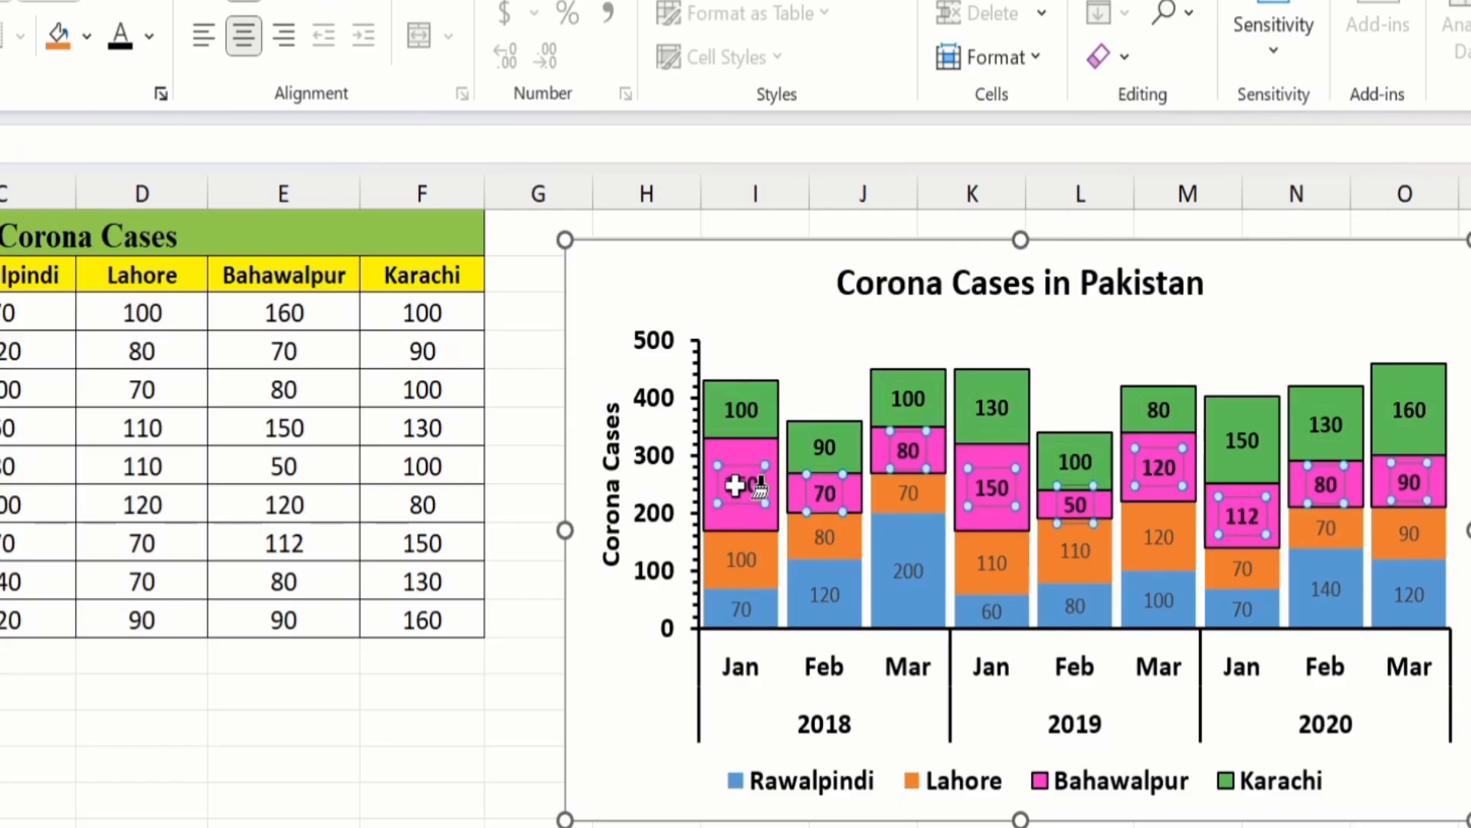
left_click(737, 559)
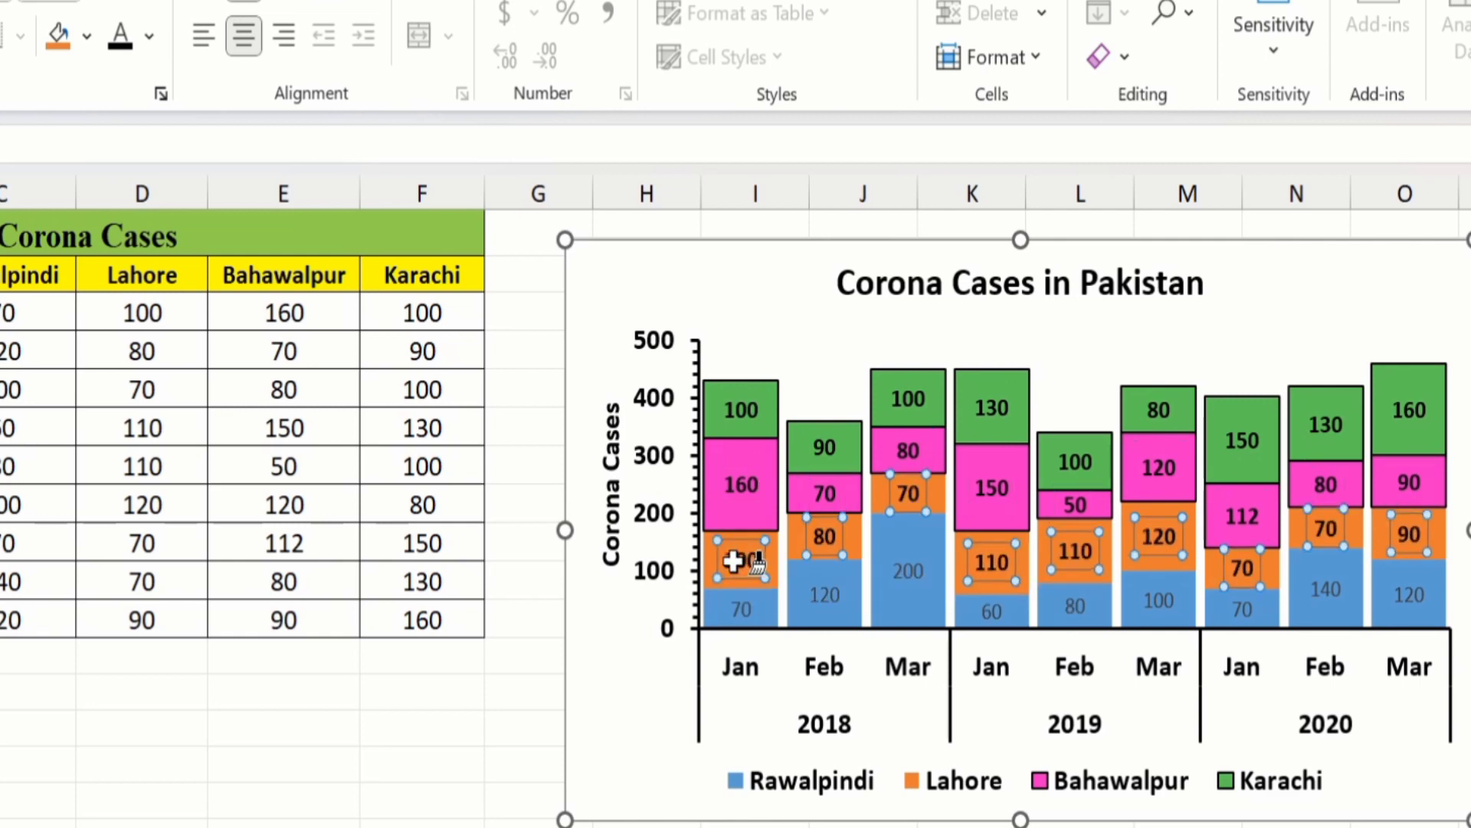
left_click(745, 610)
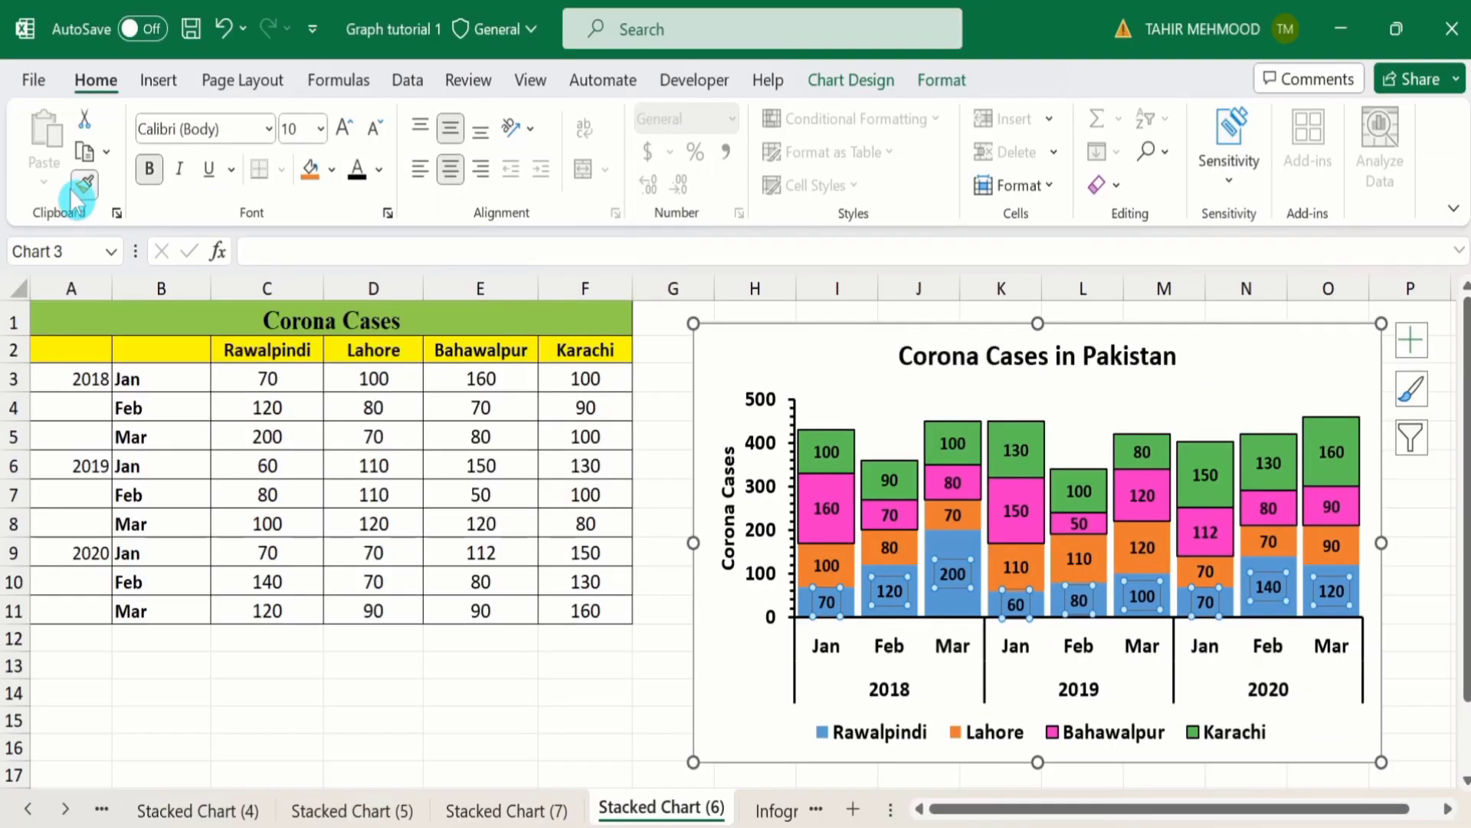
left_click(76, 194)
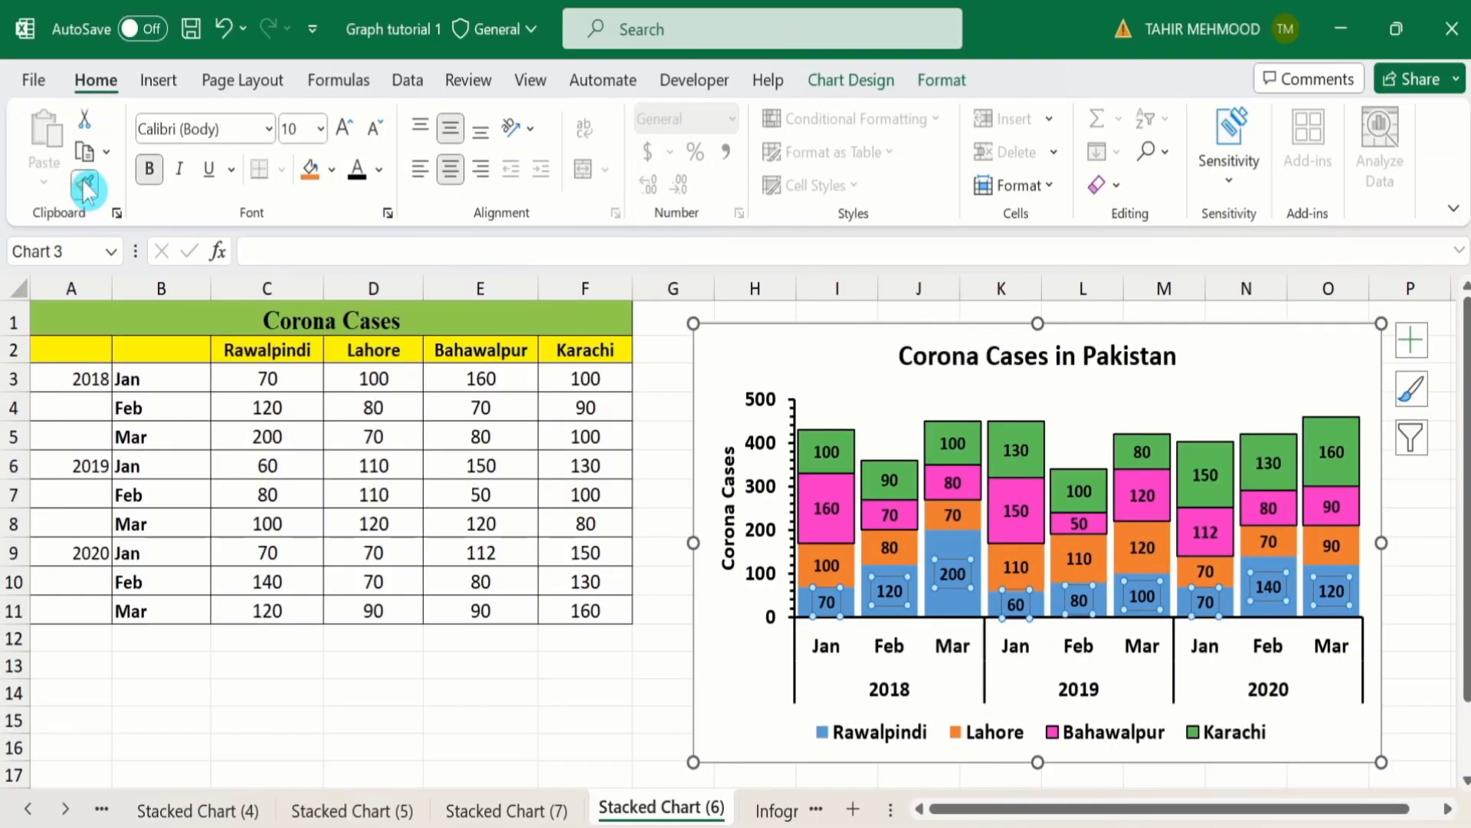
left_click(828, 450)
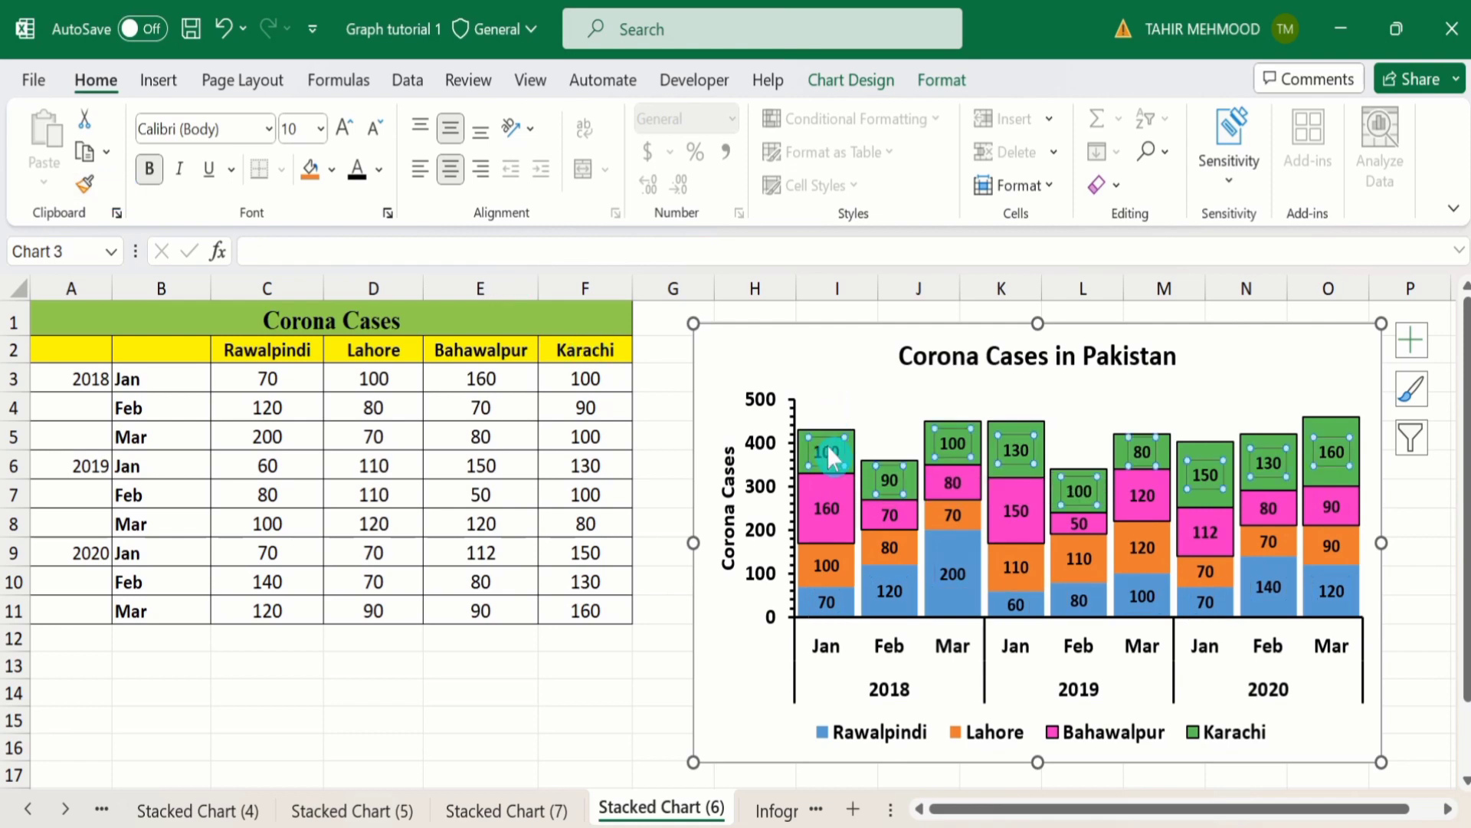
right_click(827, 447)
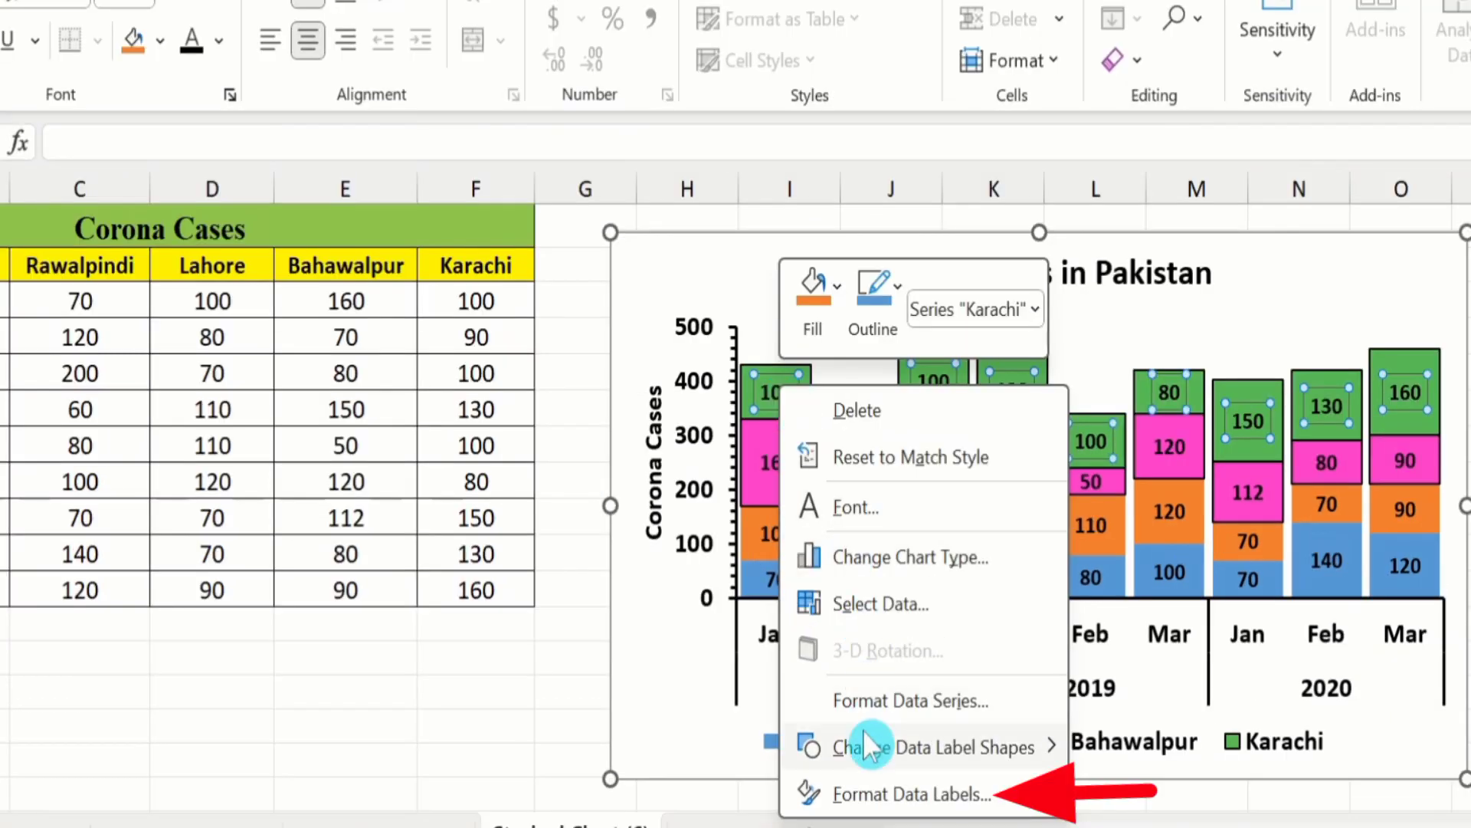
left_click(893, 797)
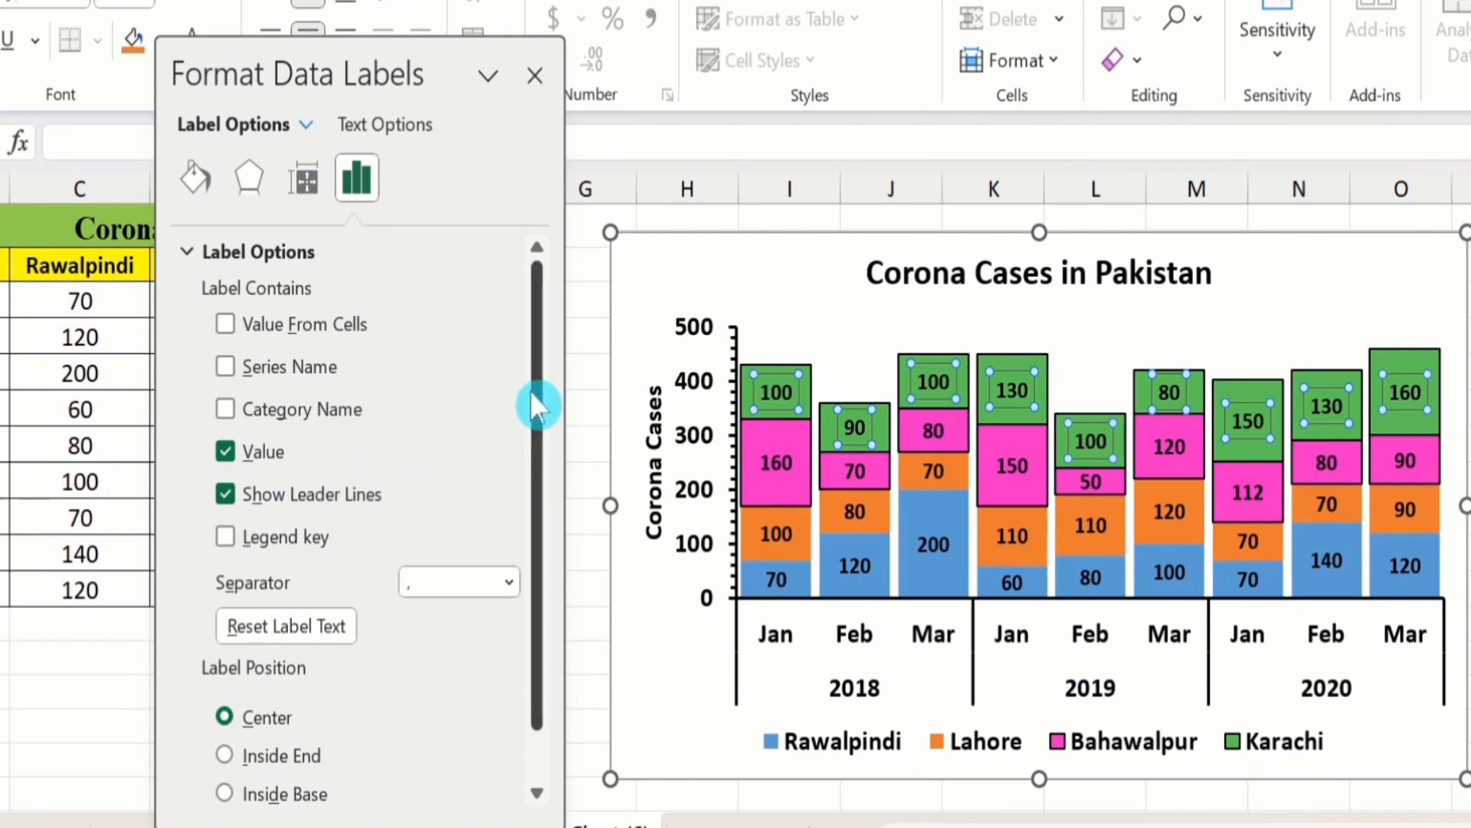
scroll(535, 380, "down", 2)
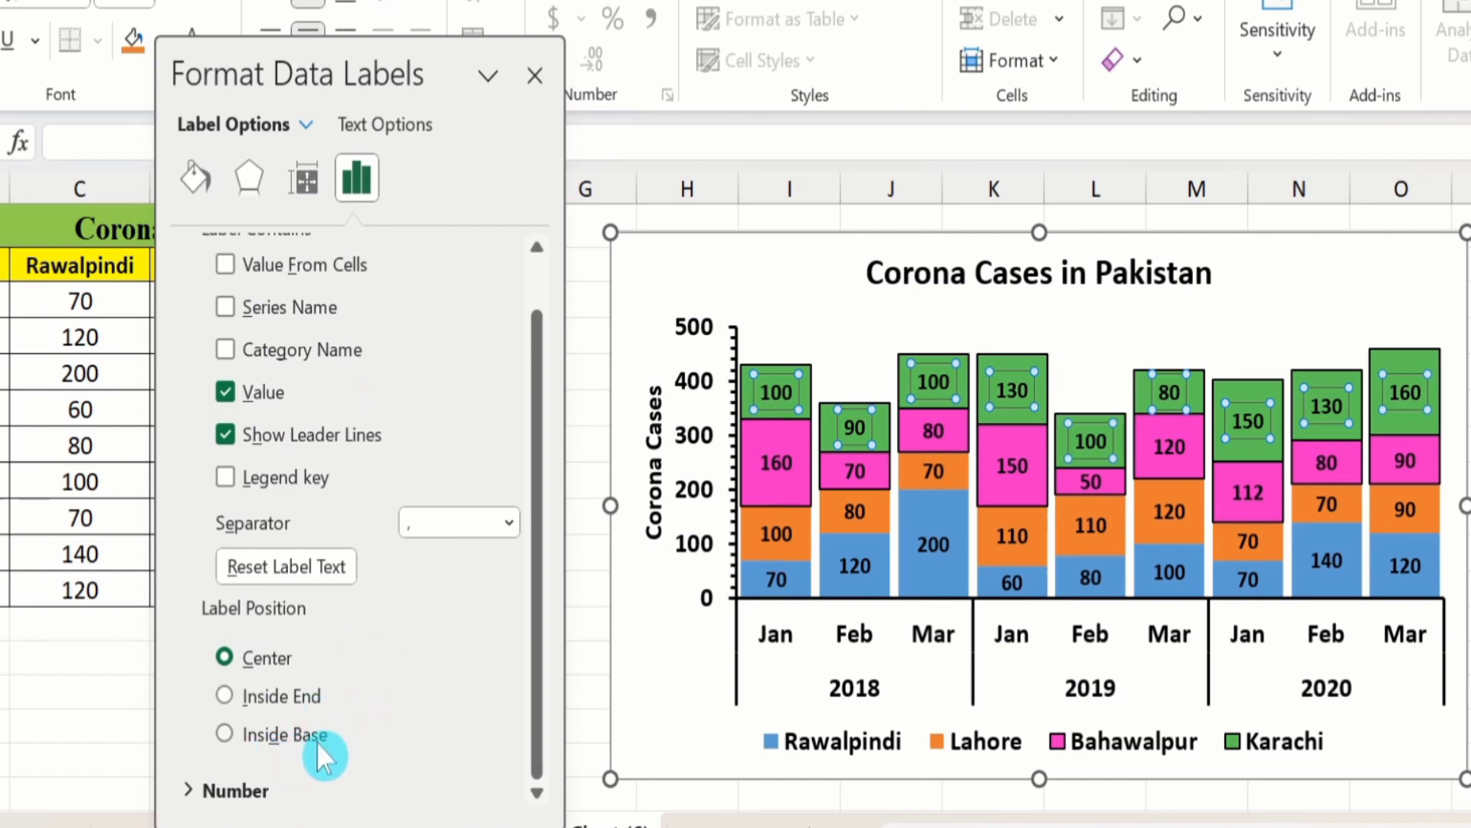
left_click(536, 75)
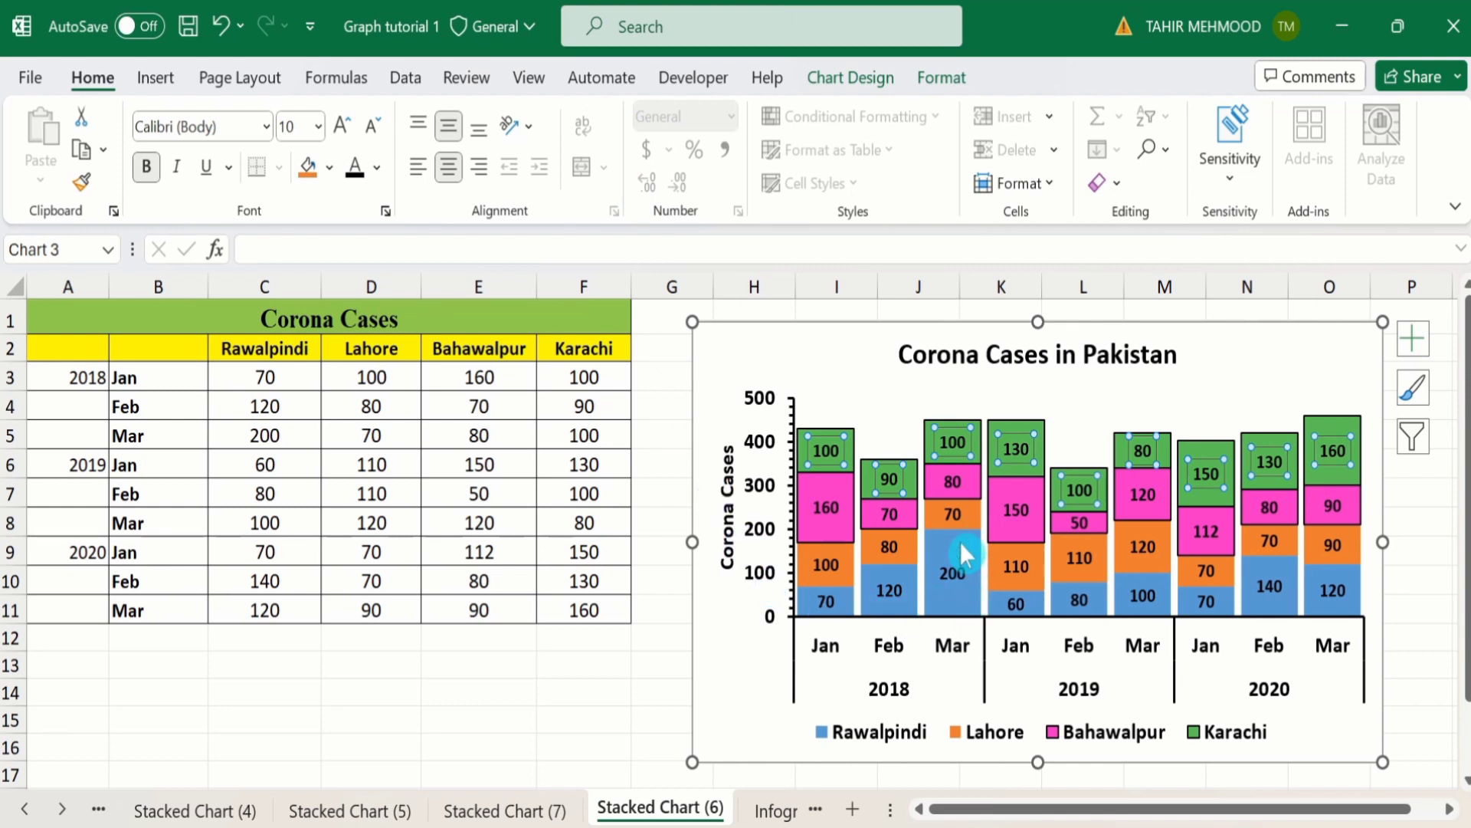
- Insert blank rows at rows 6 and 10, above the 2019 and 2020 data
left_click(584, 692)
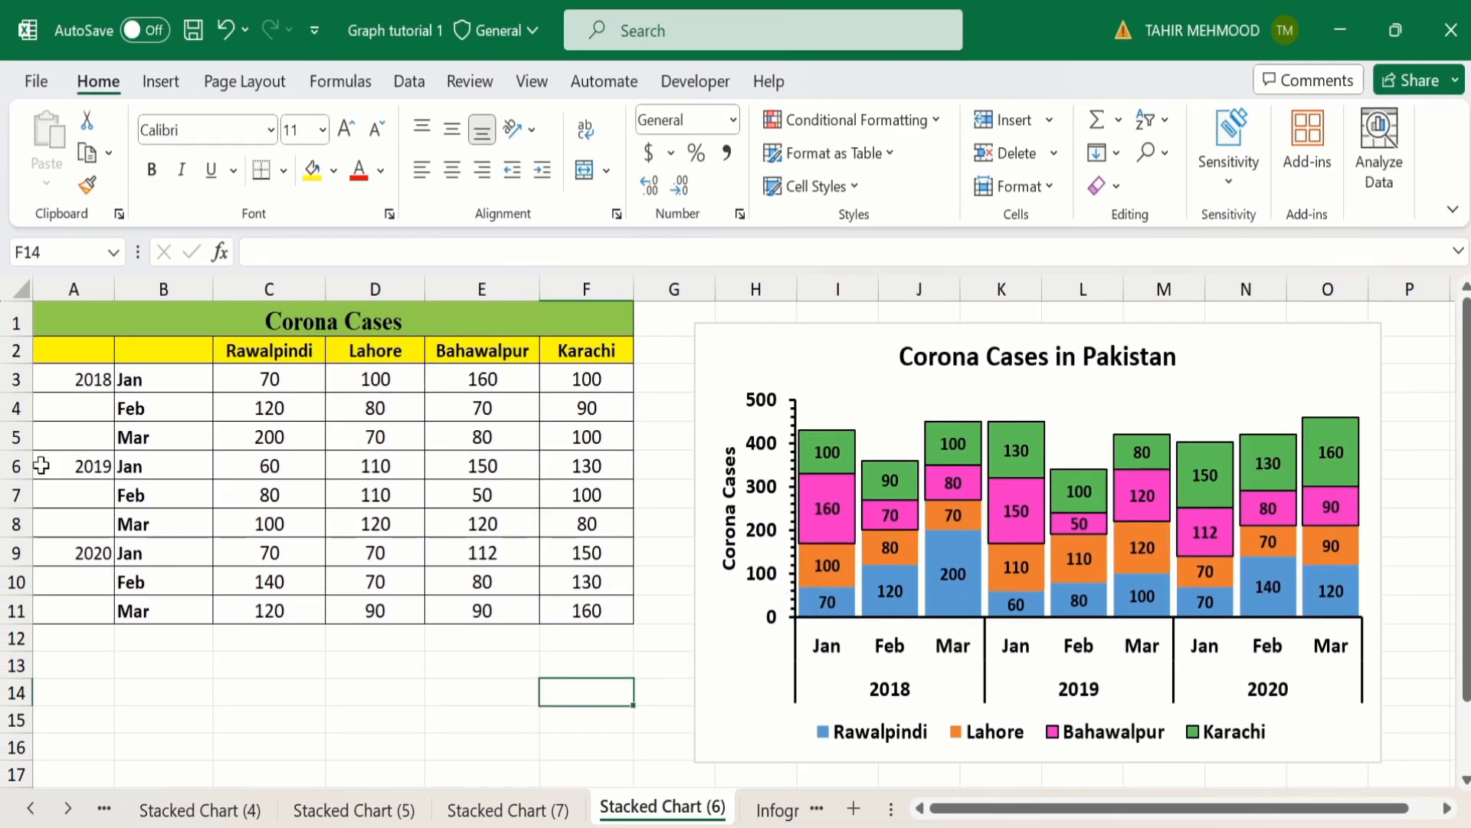
left_click(17, 466)
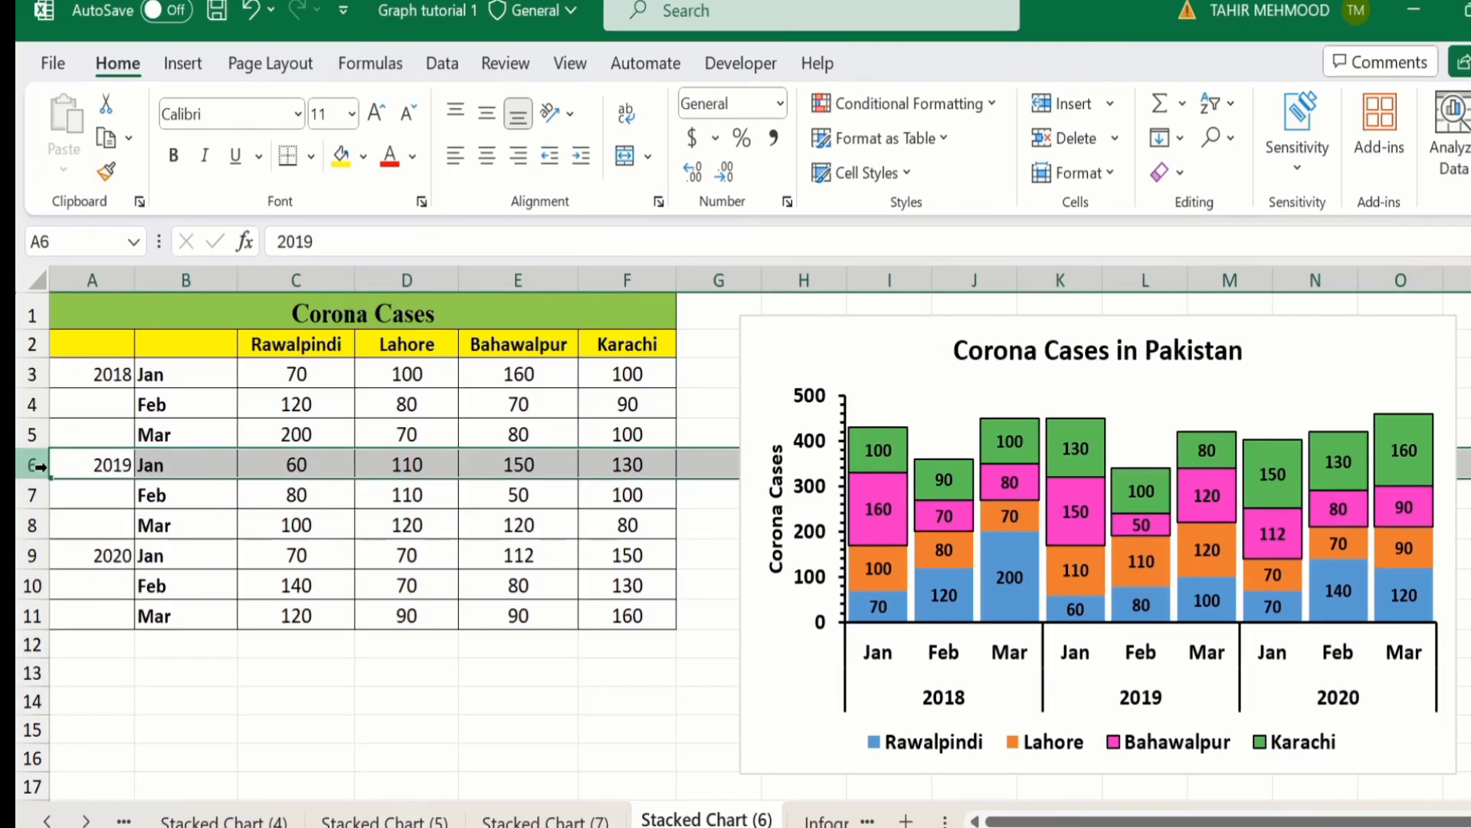
right_click(32, 465)
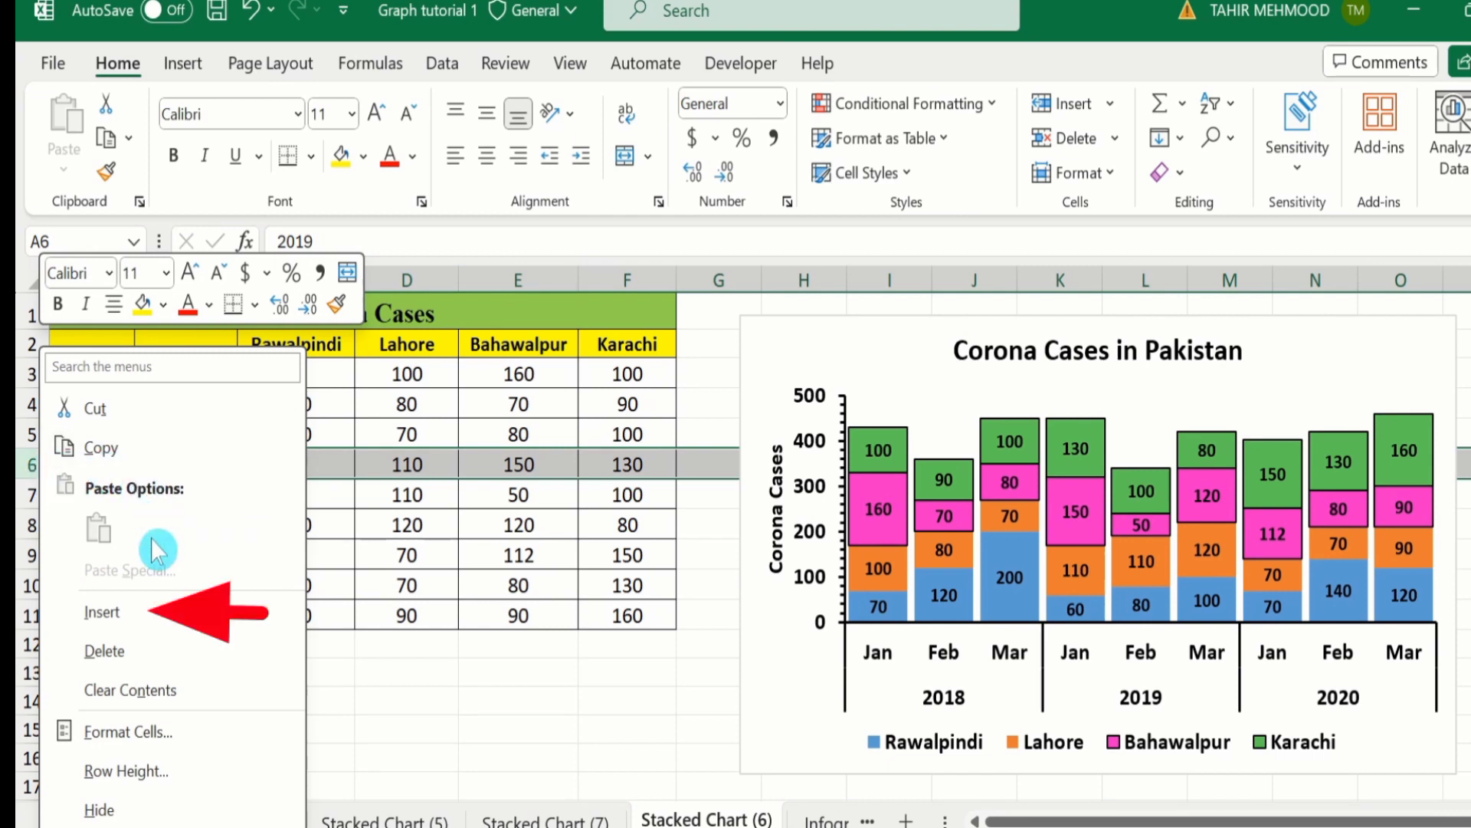
left_click(102, 611)
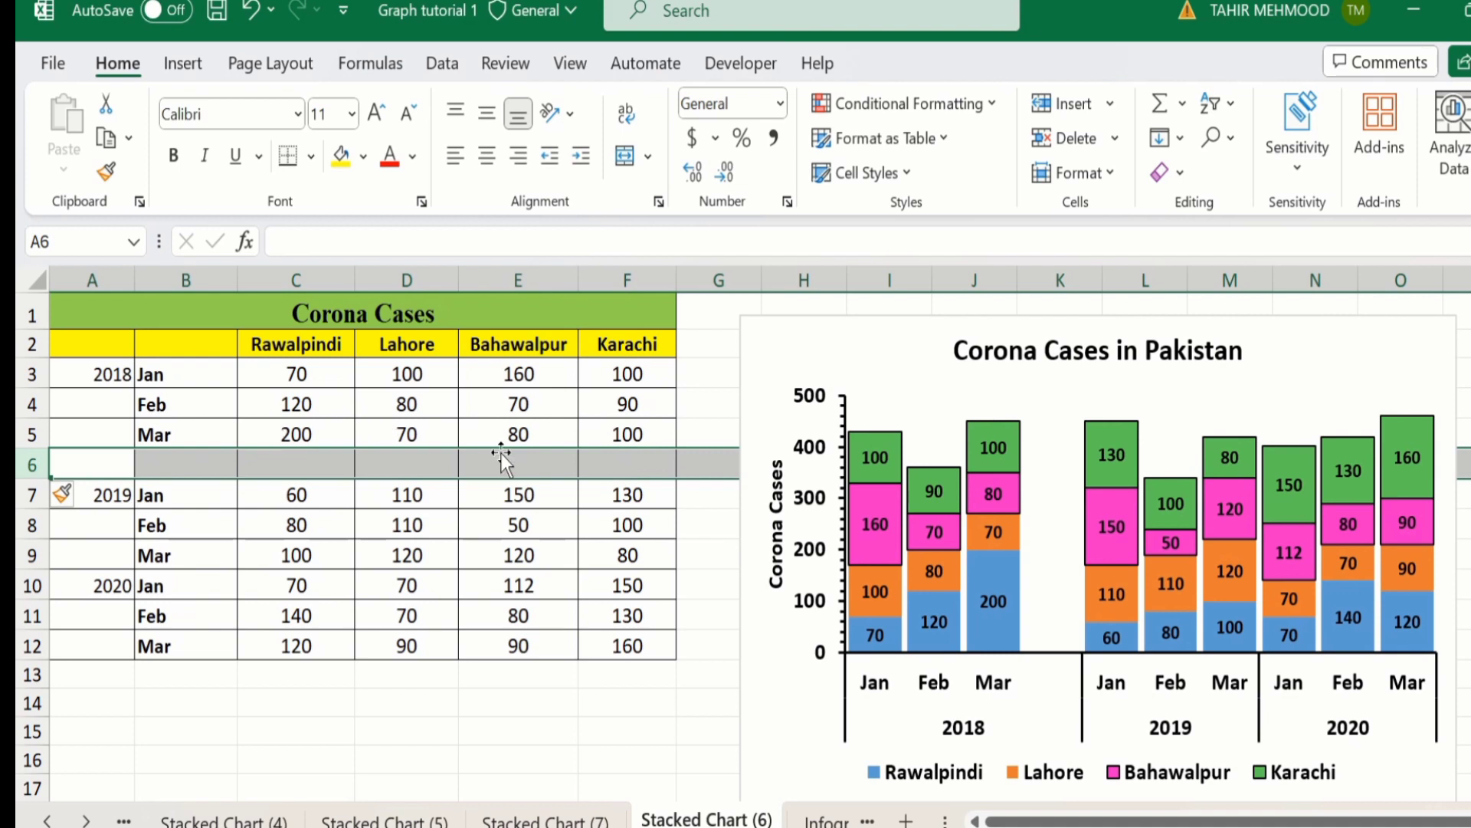
left_click(36, 587)
right_click(32, 587)
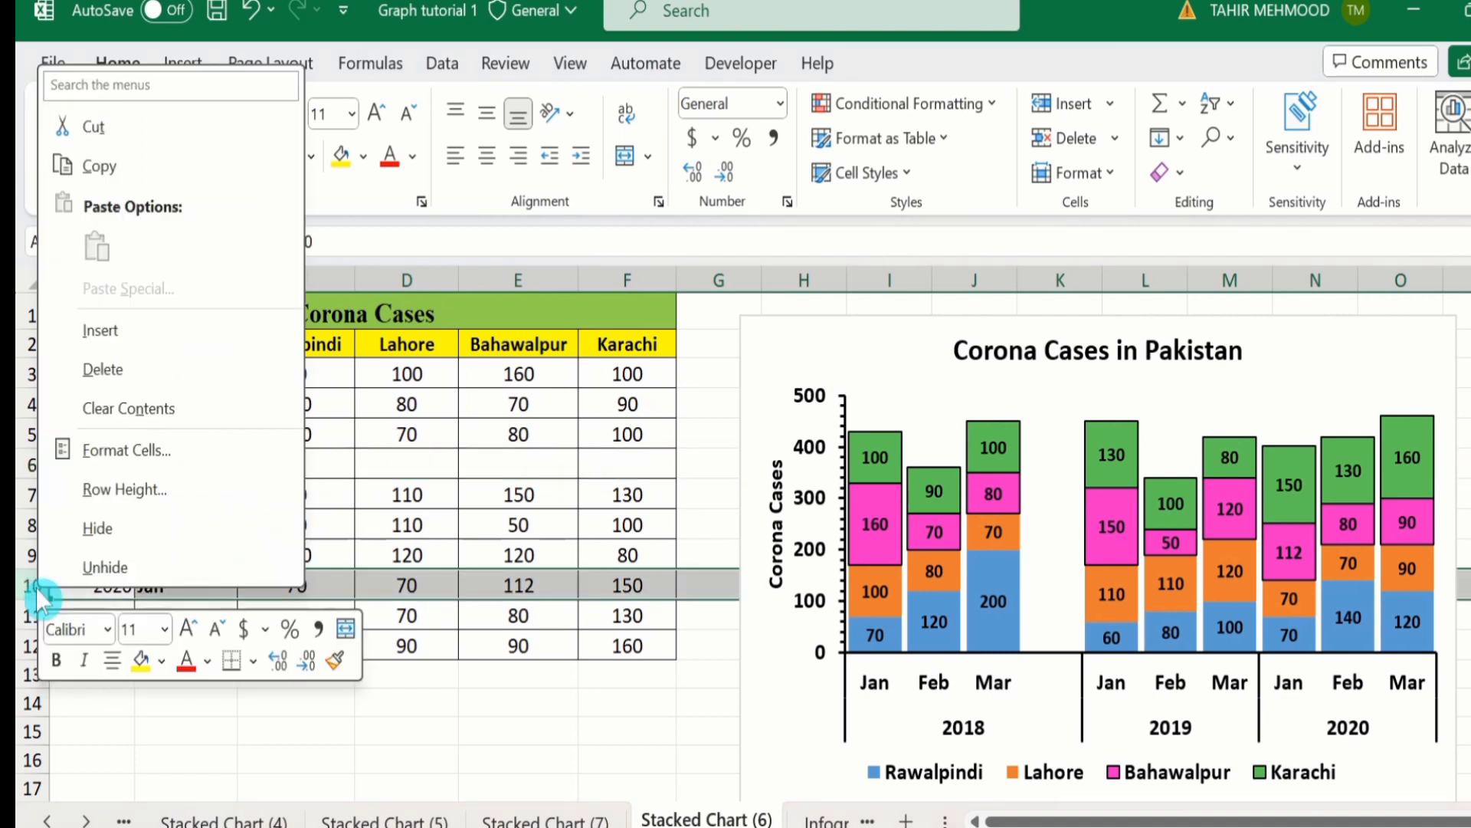
left_click(188, 346)
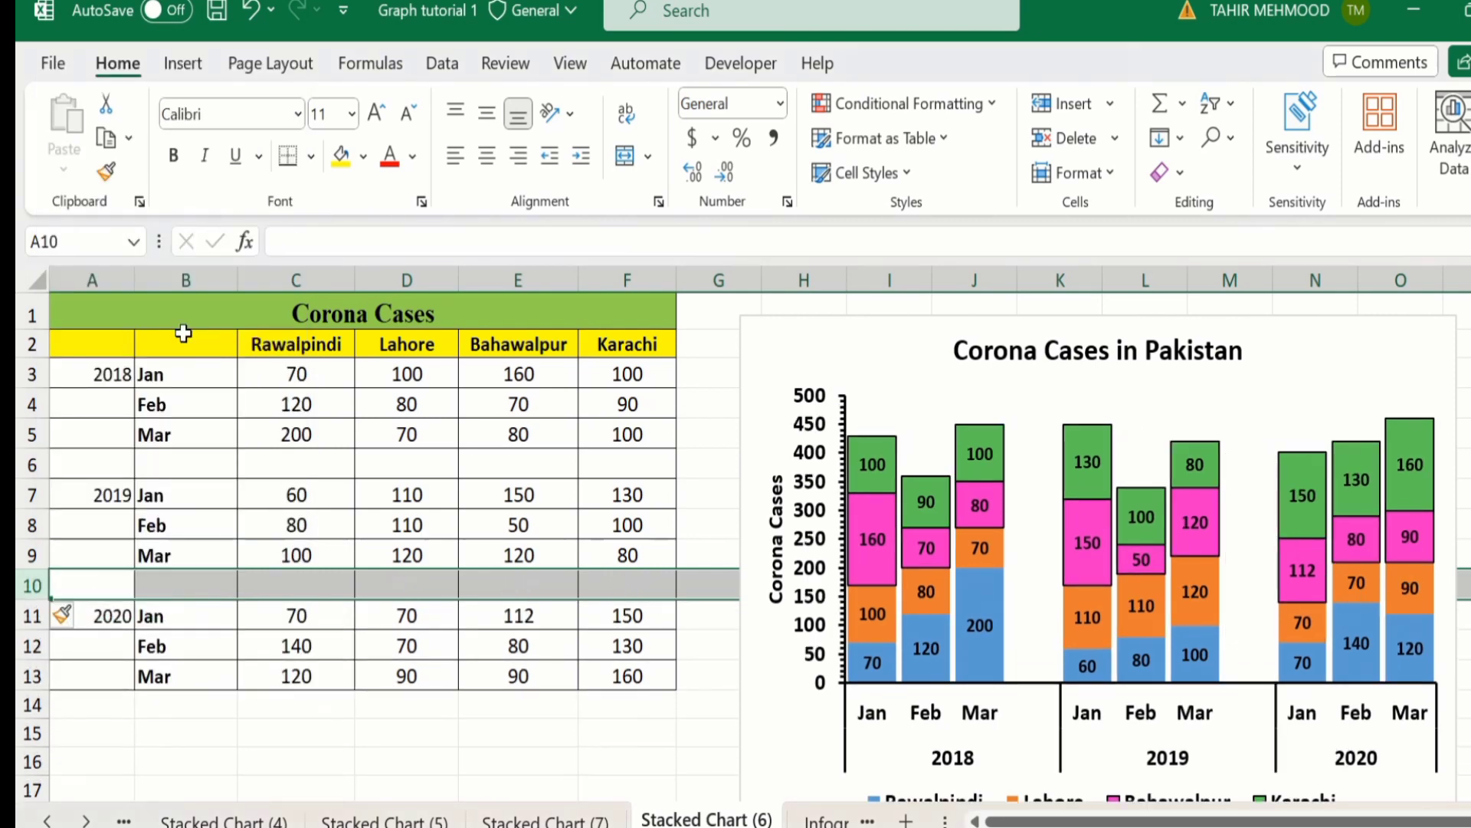
left_click(406, 761)
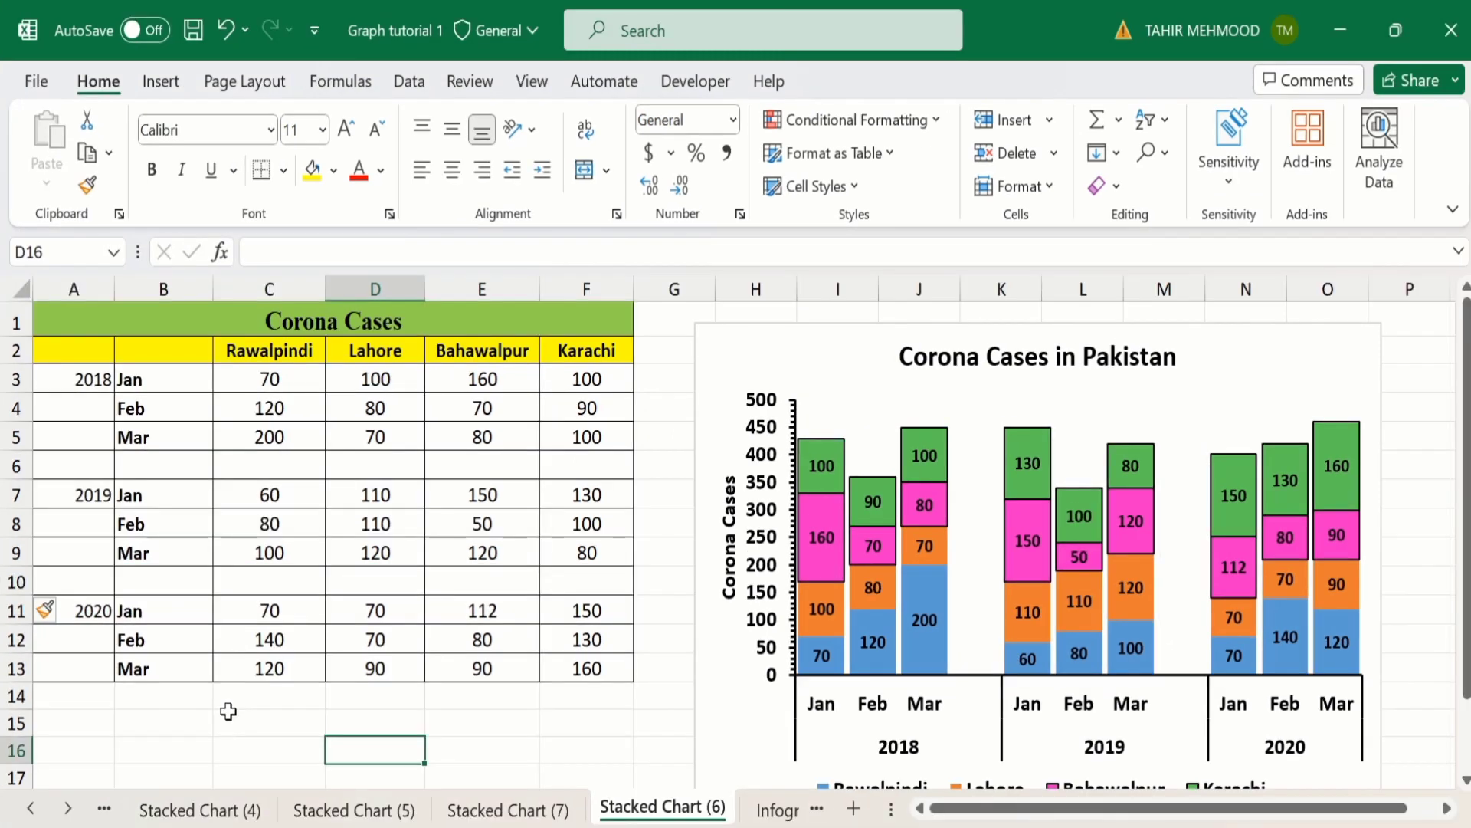
- Enter a single space into the blank separator cells A6 and A10
left_click(93, 467)
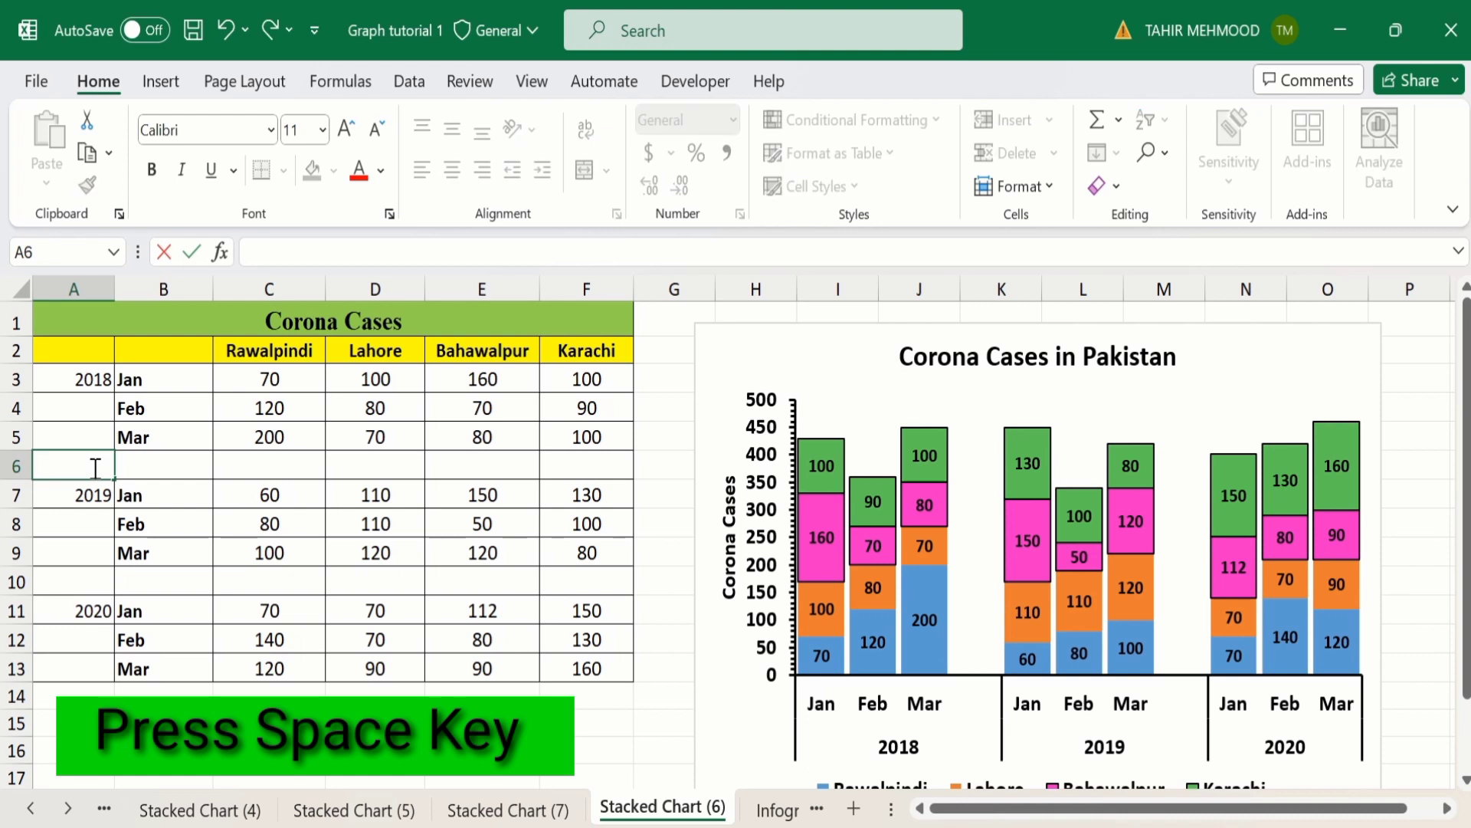
key("Return")
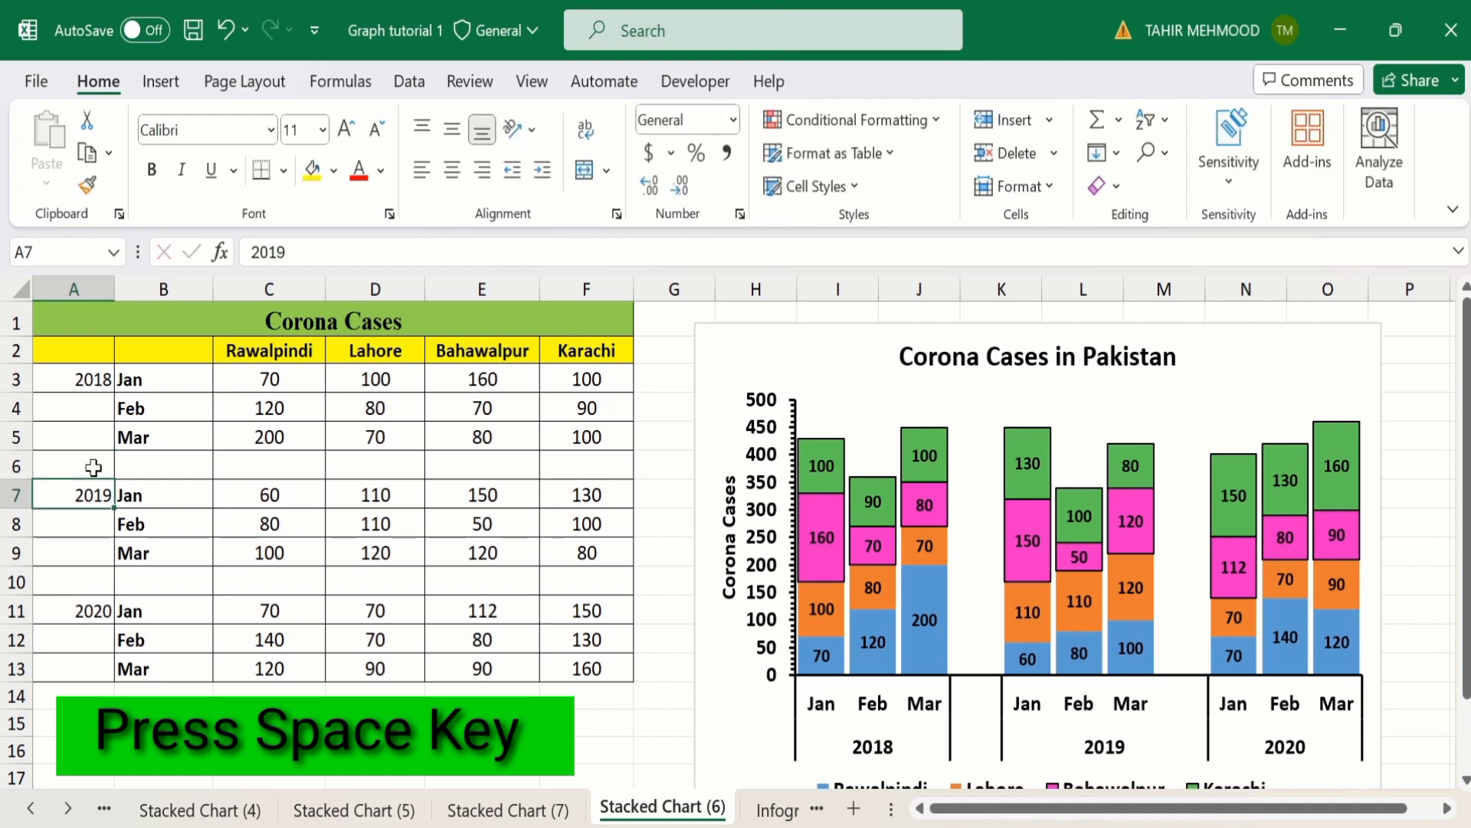
left_click(87, 583)
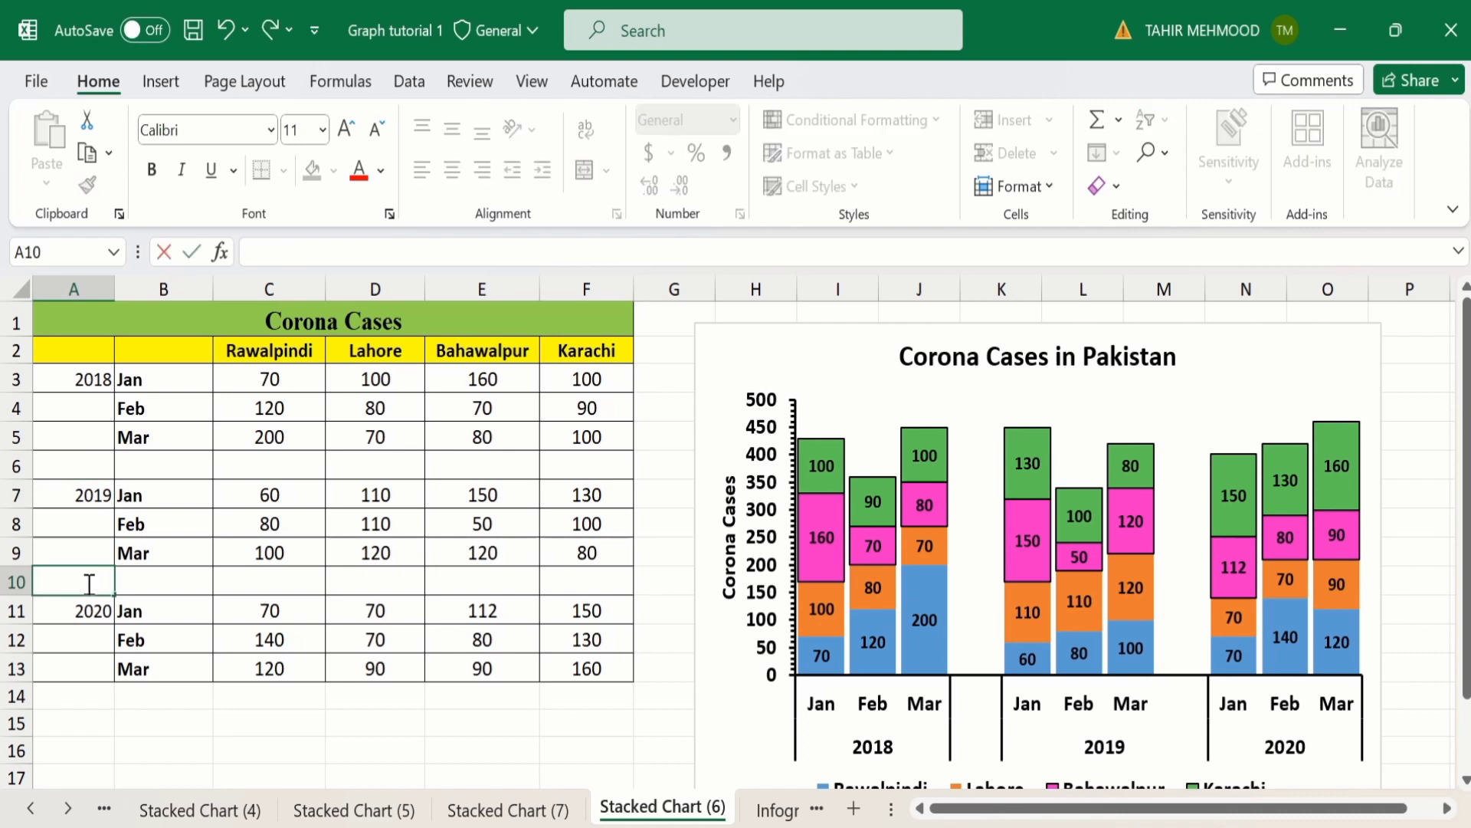
key("Return")
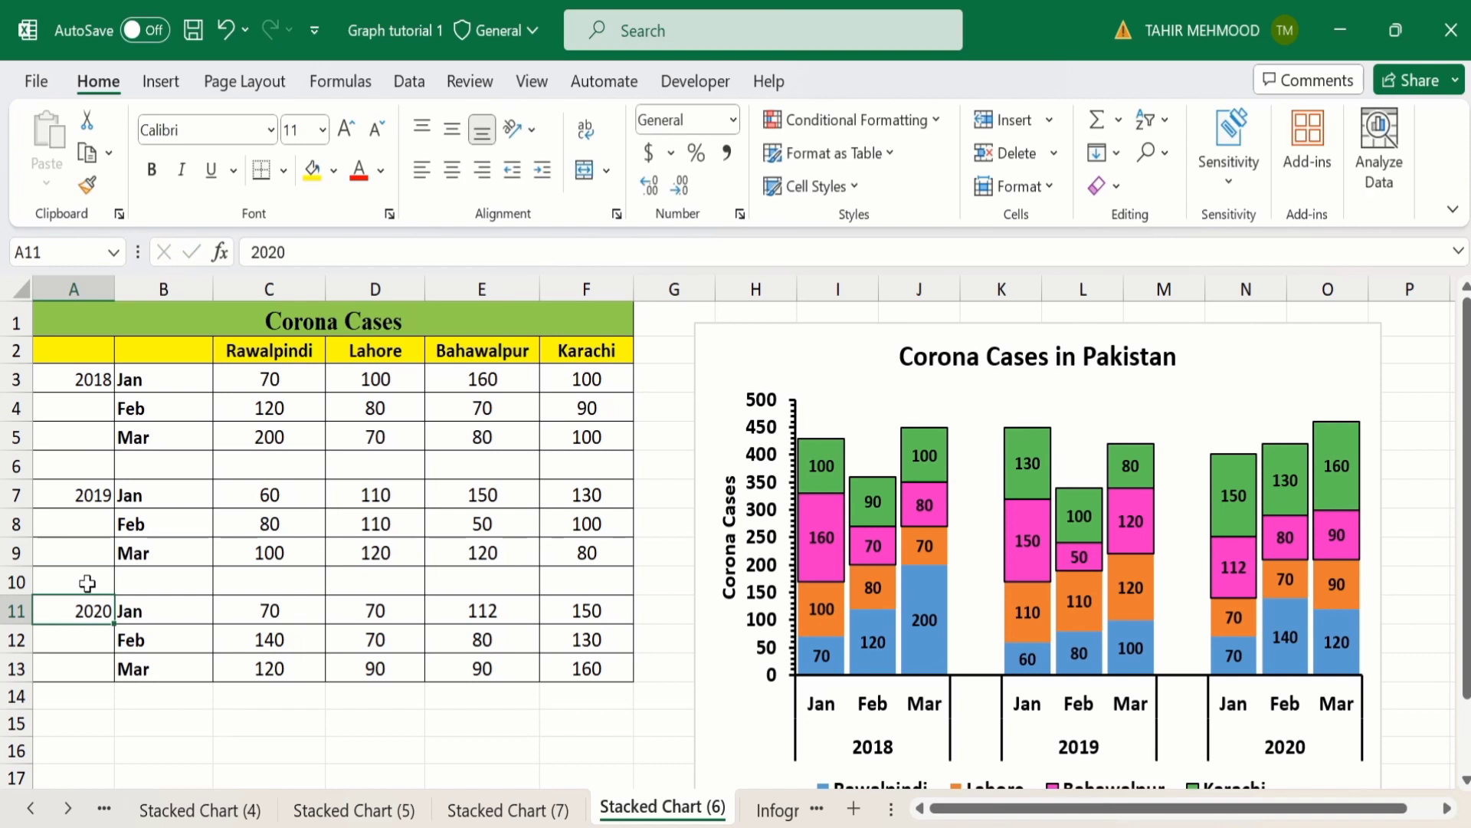
scroll(869, 399, "down", 1)
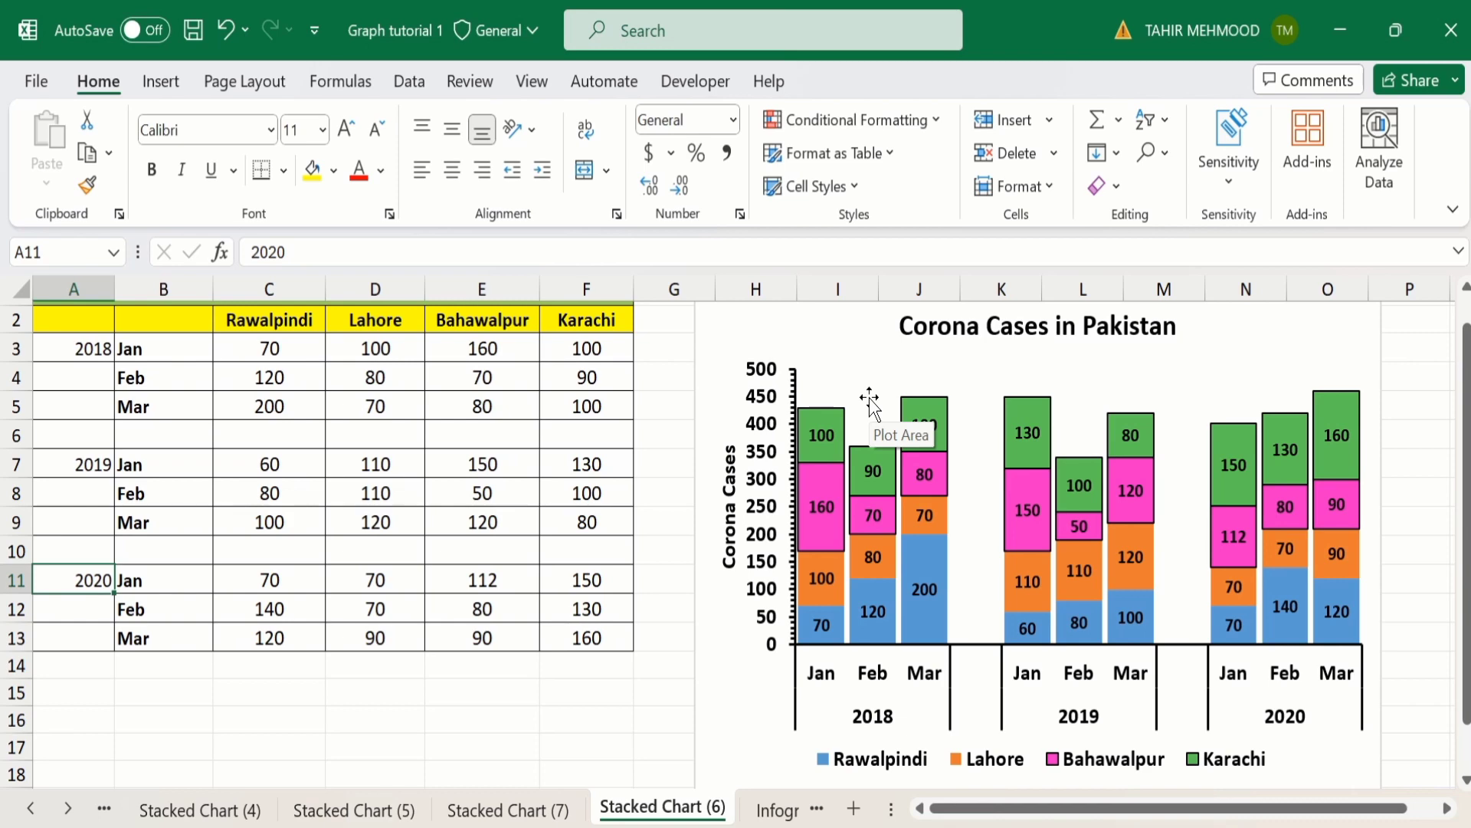